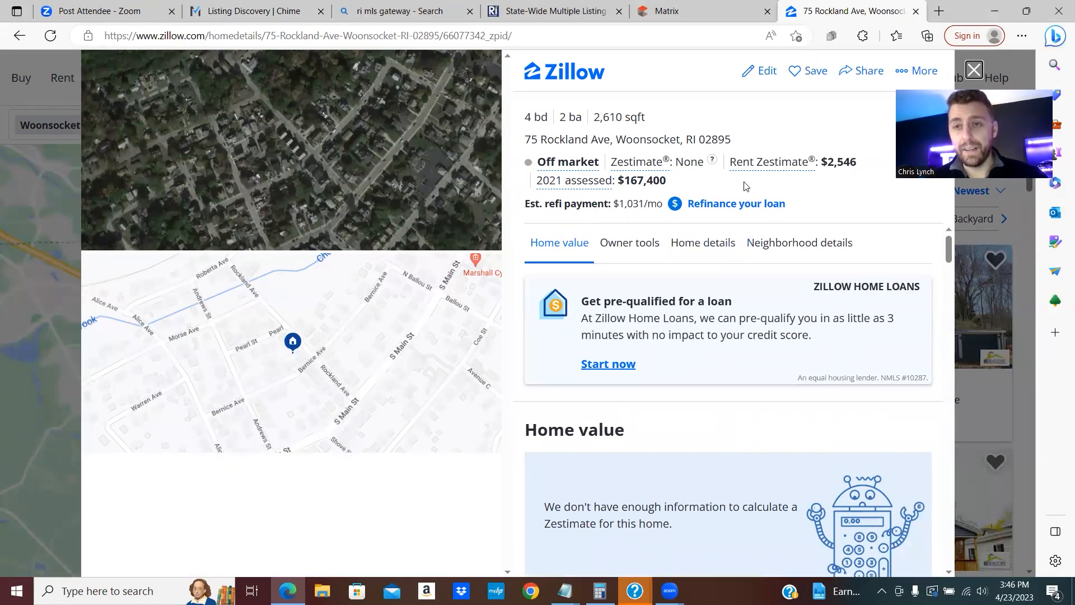
left_click(19, 36)
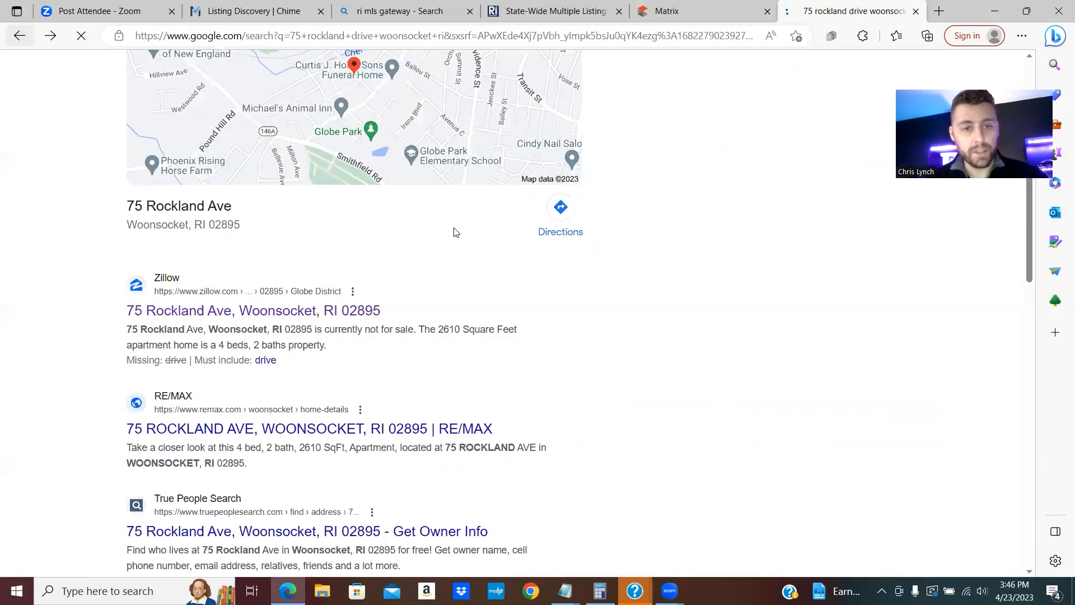
scroll(442, 235, "down", 3)
scroll(403, 241, "down", 3)
left_click(294, 394)
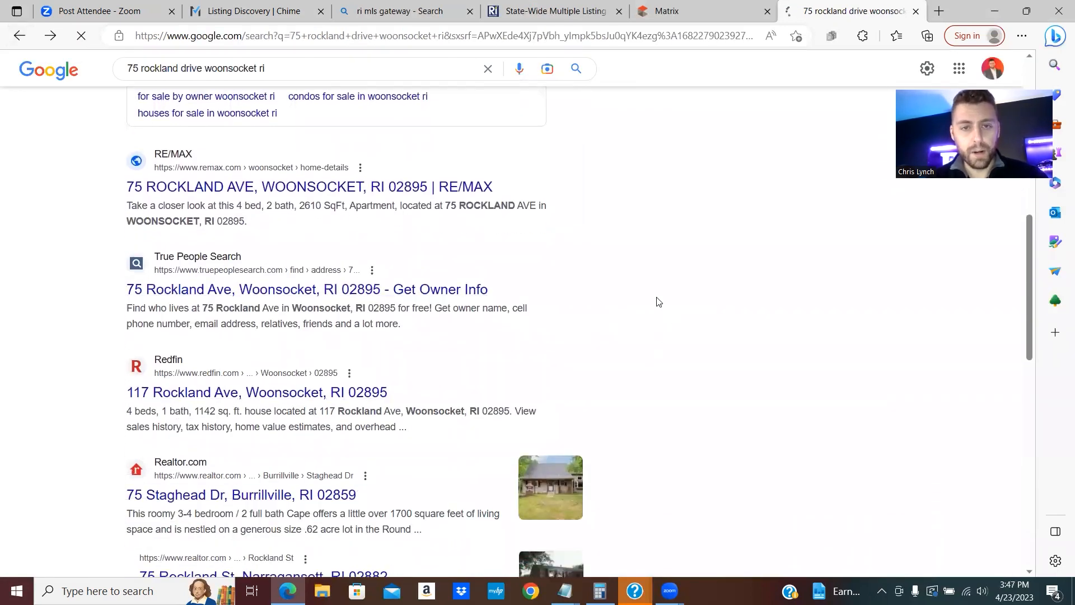
scroll(552, 269, "down", 3)
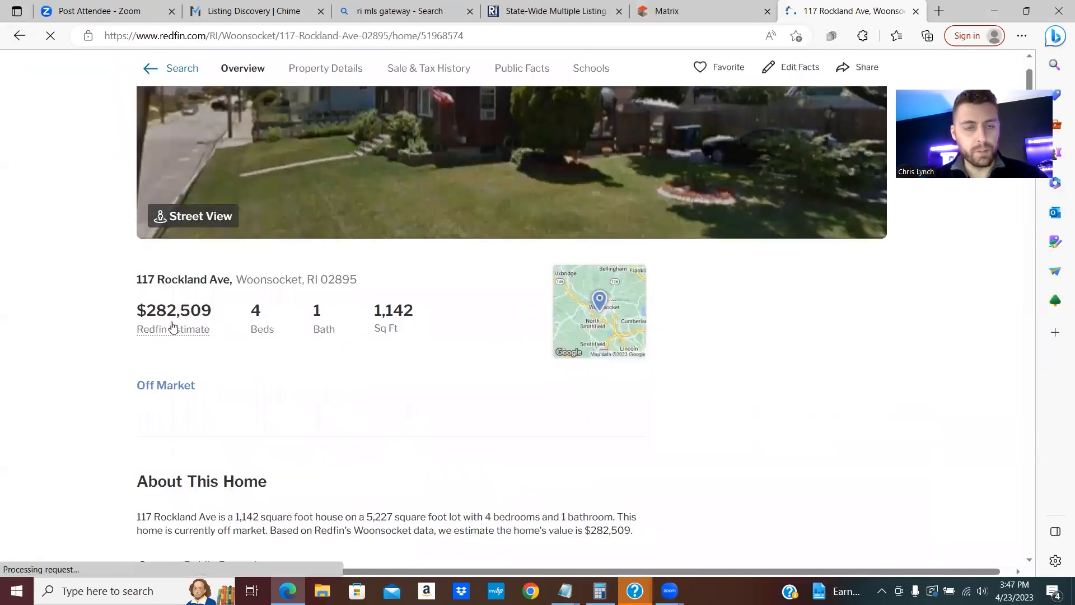
scroll(611, 235, "up", 3)
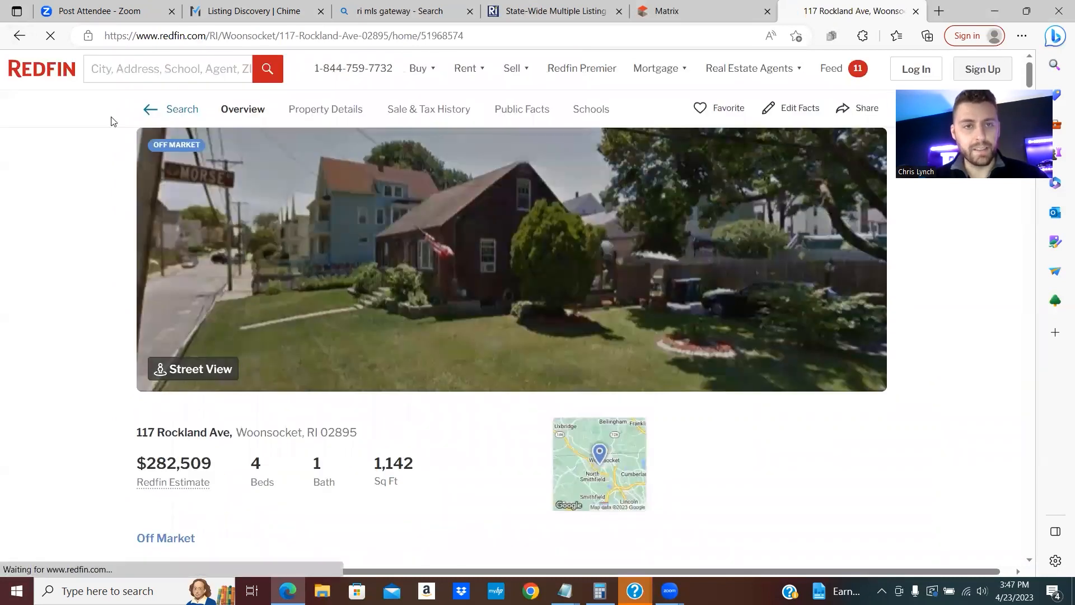
scroll(113, 121, "down", 4)
left_click(20, 36)
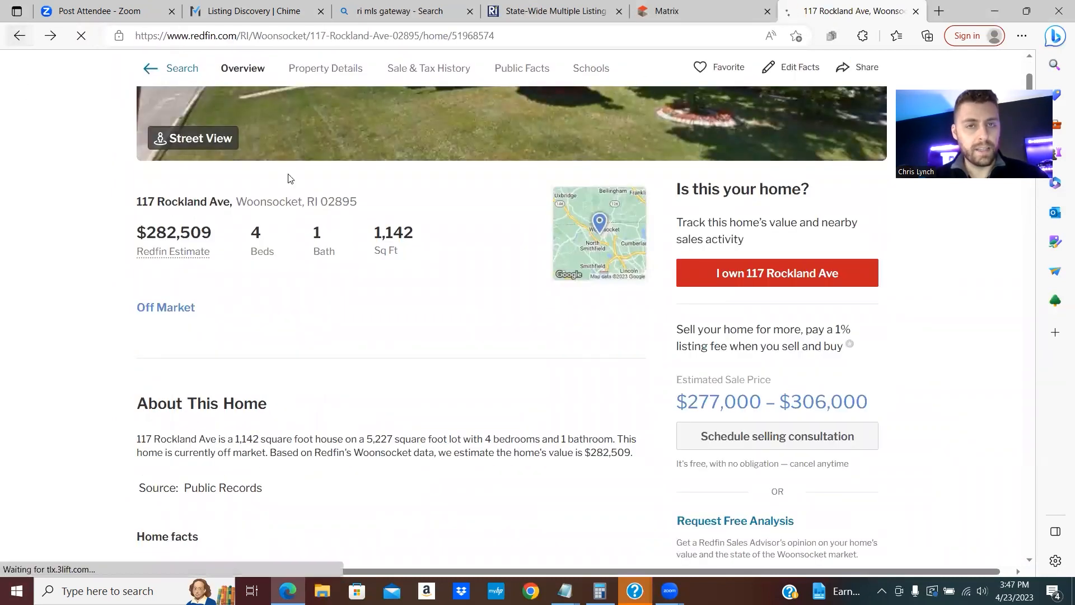
scroll(327, 262, "up", 1)
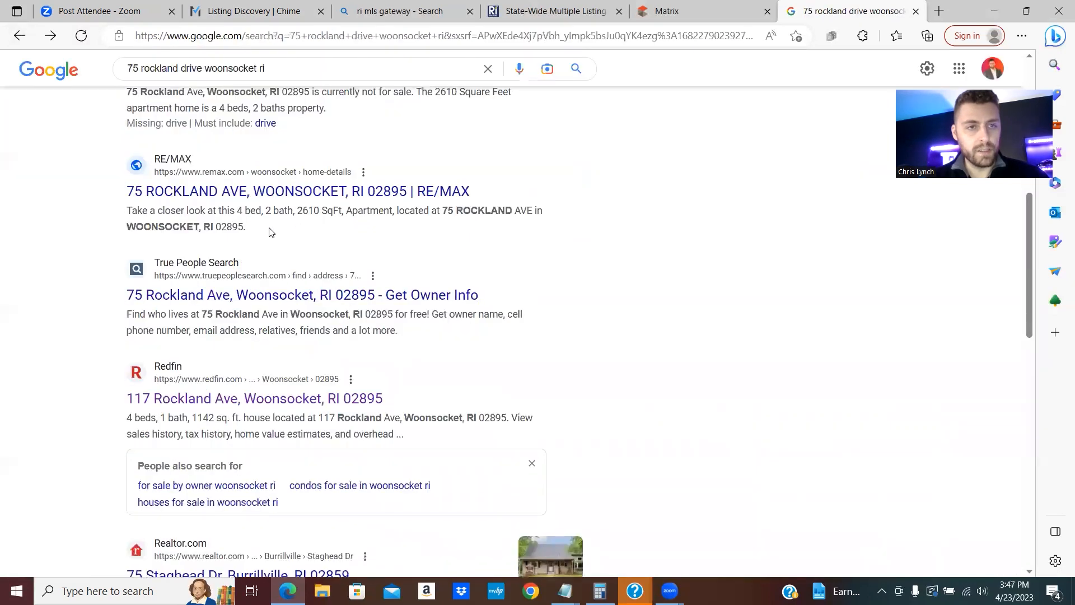
scroll(269, 213, "down", 1)
scroll(280, 214, "up", 1)
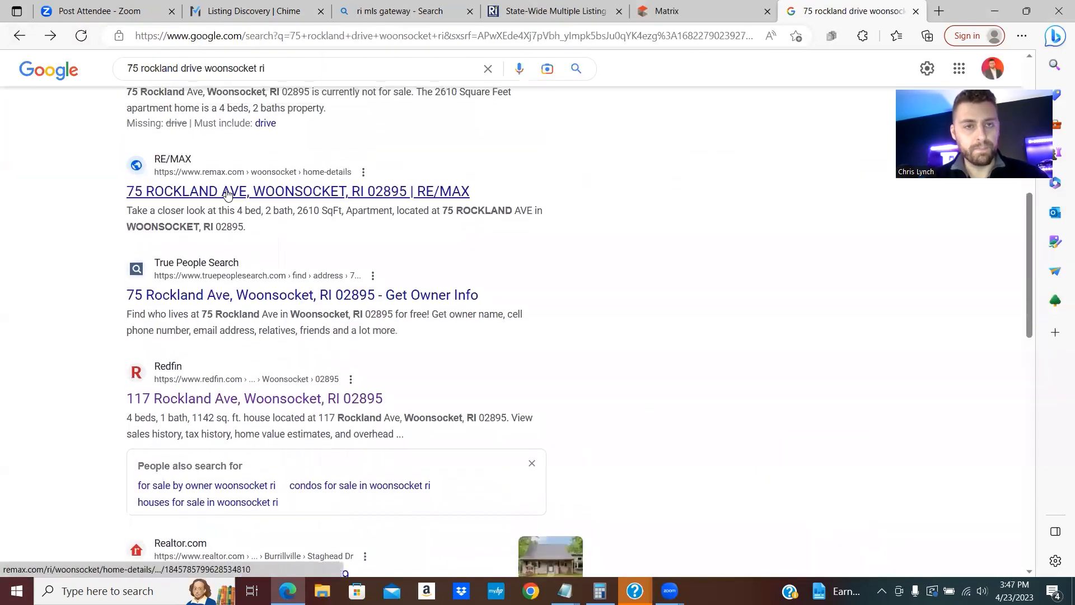
left_click(297, 199)
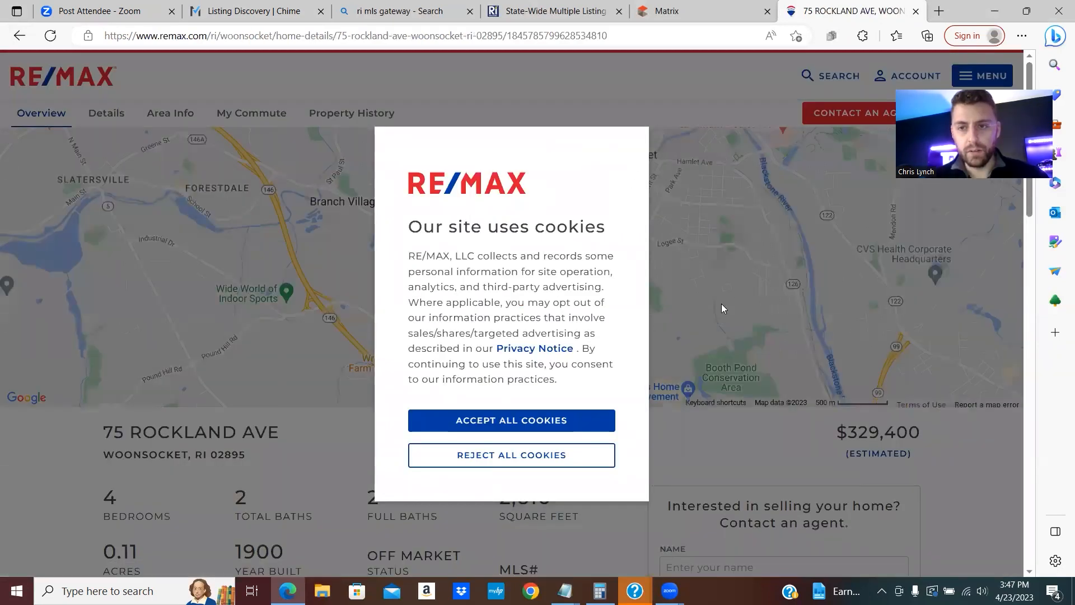
left_click(19, 35)
scroll(336, 291, "down", 5)
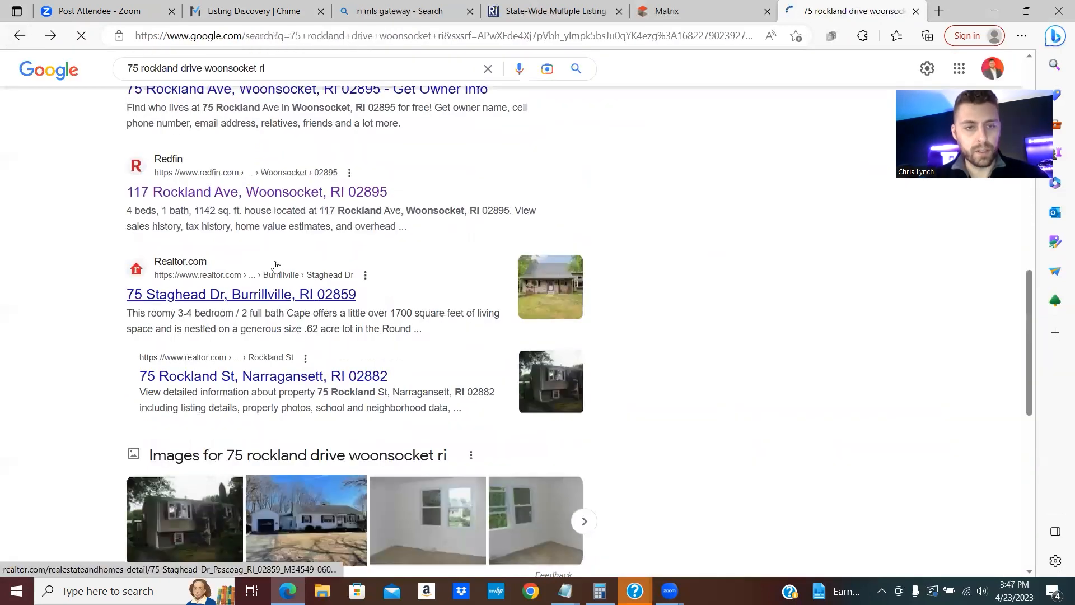
scroll(336, 271, "up", 5)
scroll(628, 81, "up", 2)
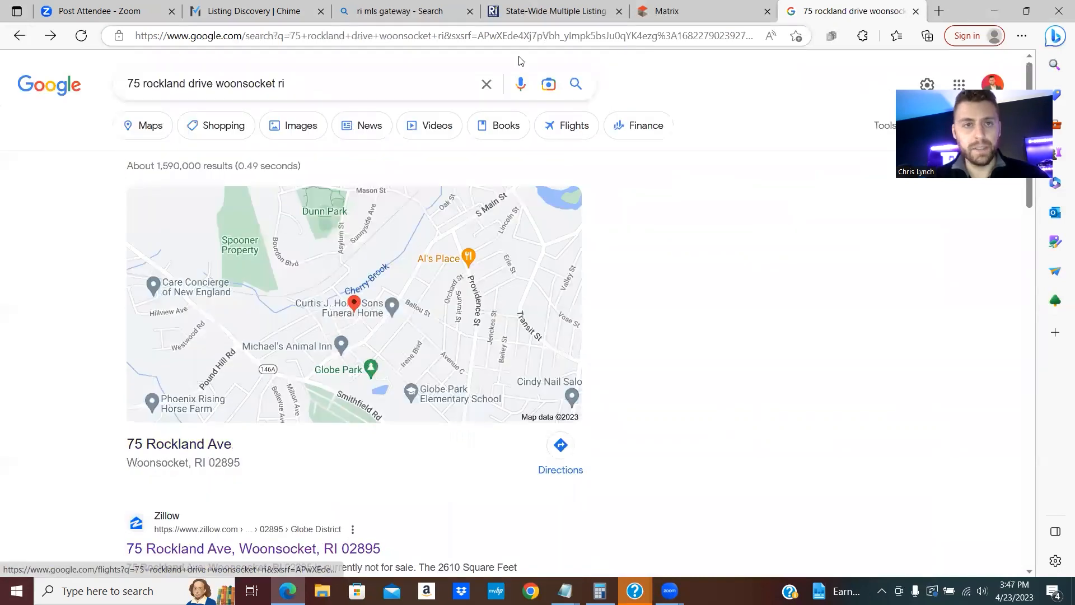
triple_click(225, 83)
right_click(225, 83)
left_click(249, 144)
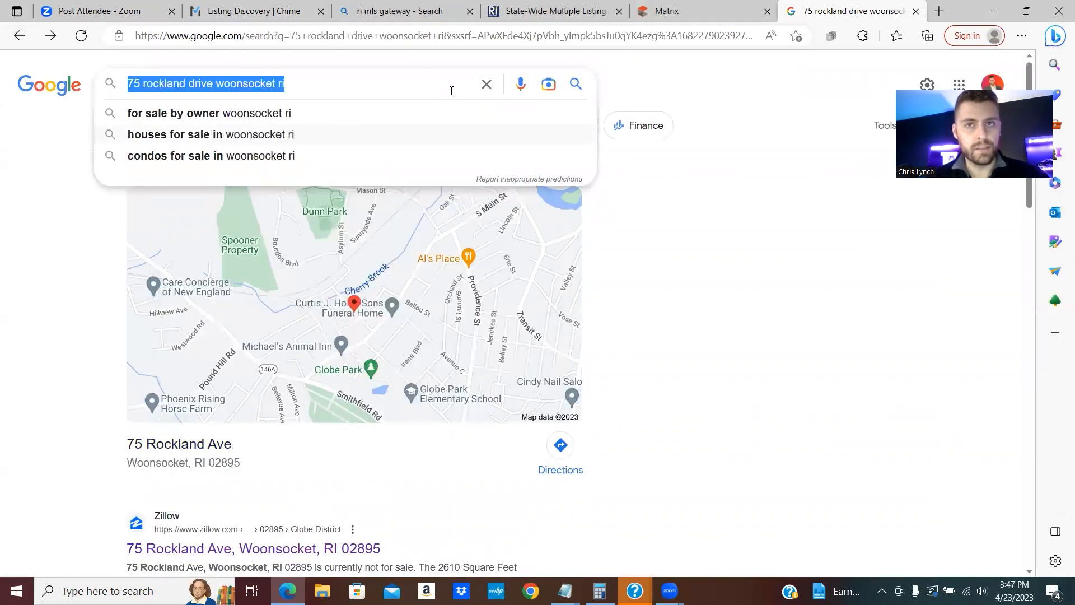
left_click(700, 11)
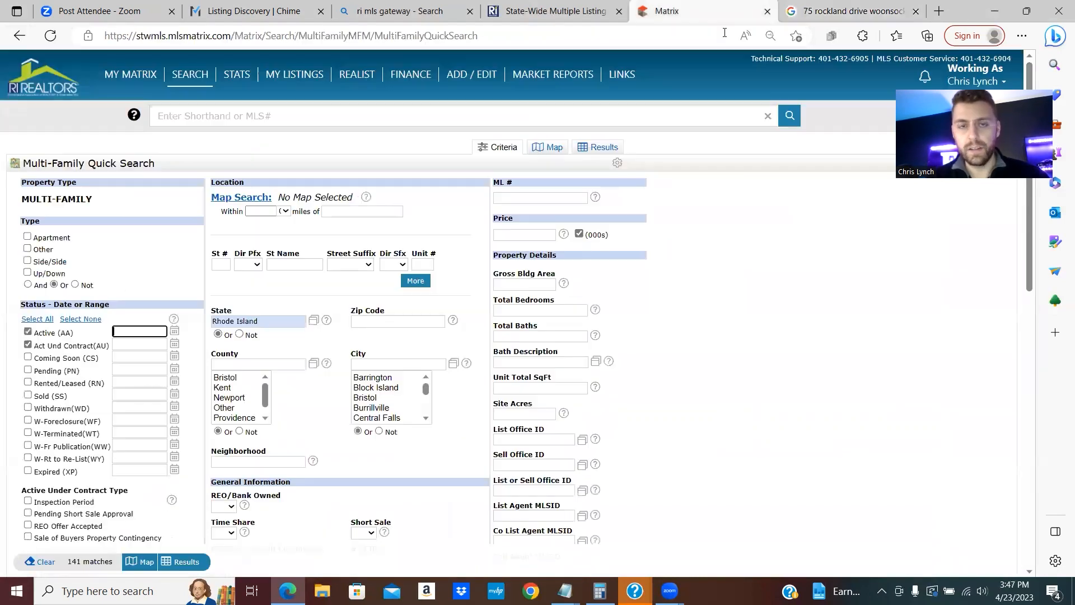
- Start a Multi-Family (MFM) Quick Search and show its listings on the Map
left_click(202, 81)
mouse_move(217, 145)
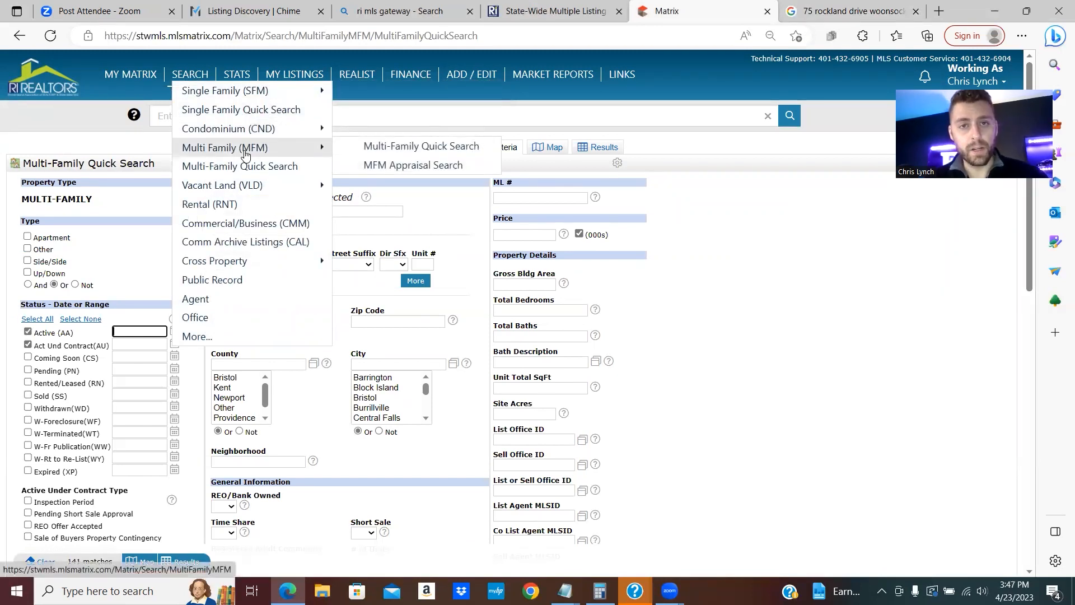
left_click(421, 146)
left_click(547, 147)
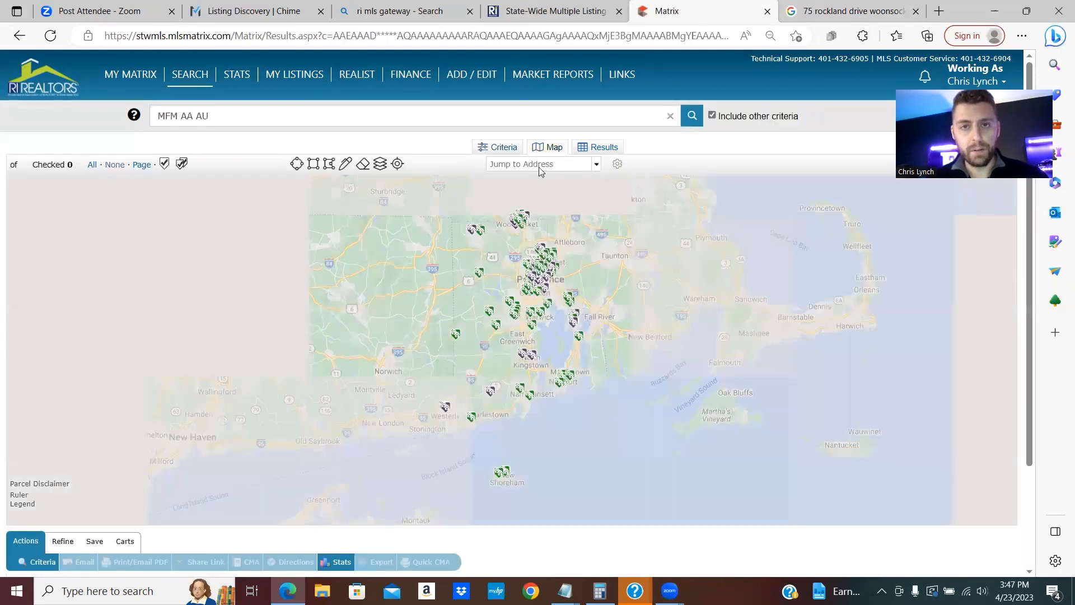
right_click(532, 163)
left_click(569, 274)
left_click_drag(535, 166, 618, 164)
key("BackSpace")
key("Return")
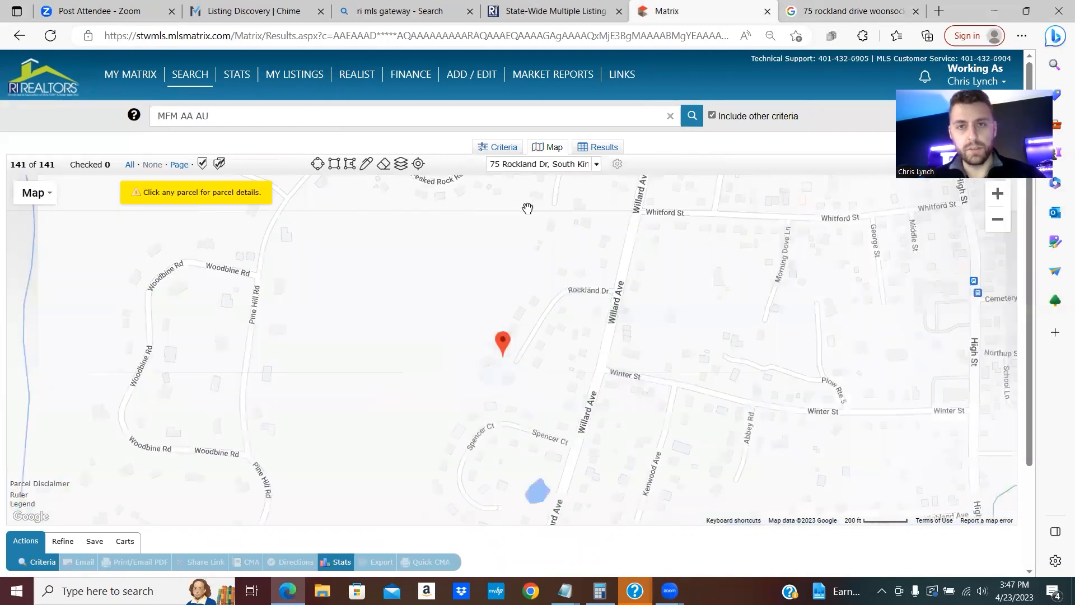
left_click_drag(492, 163, 610, 170)
type("w")
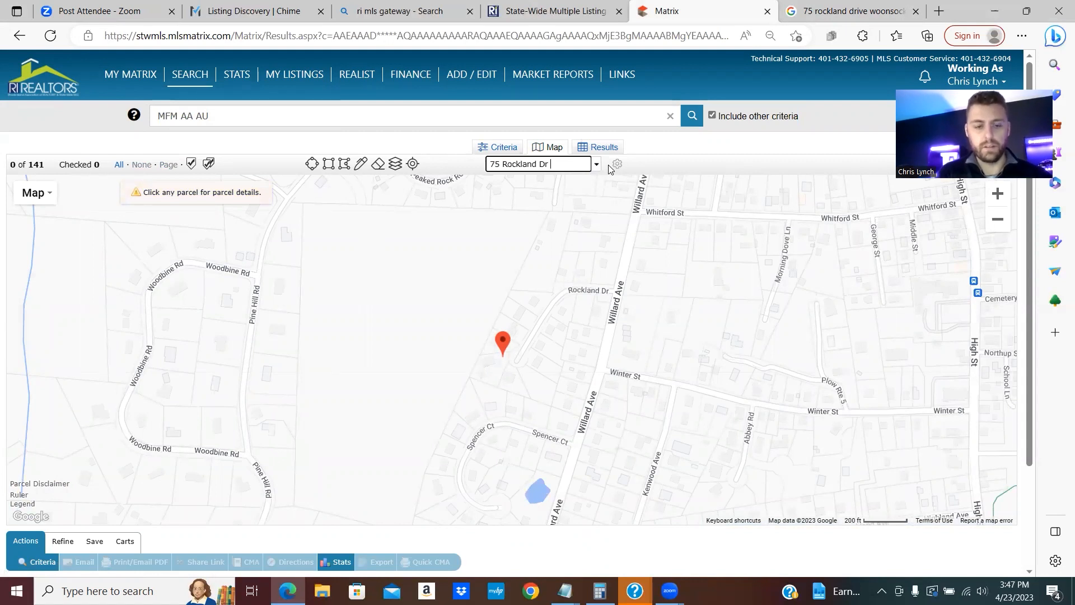
type("oonsocket")
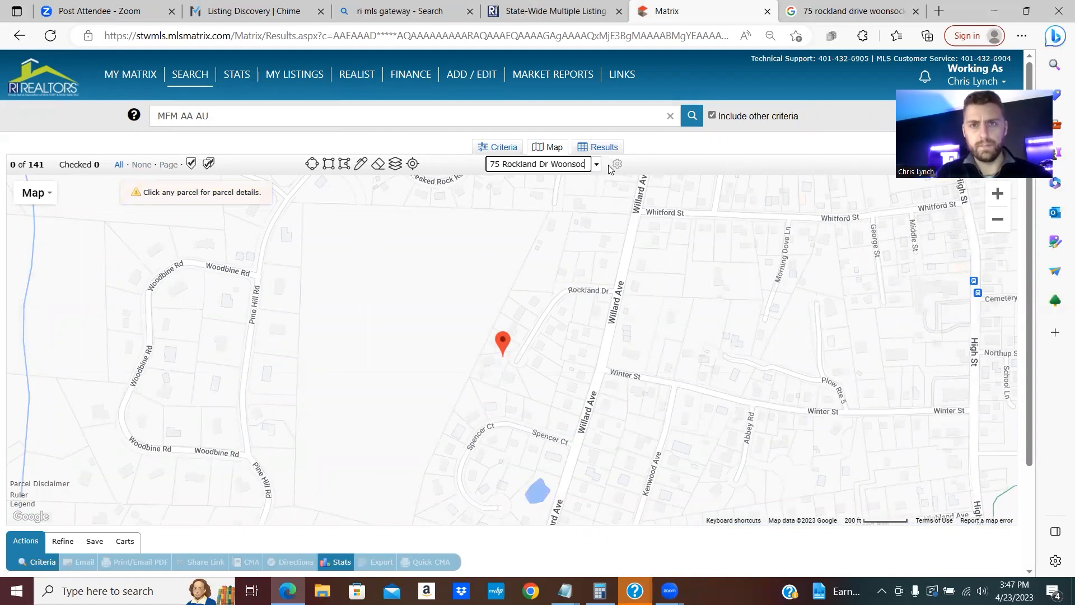
key("Return")
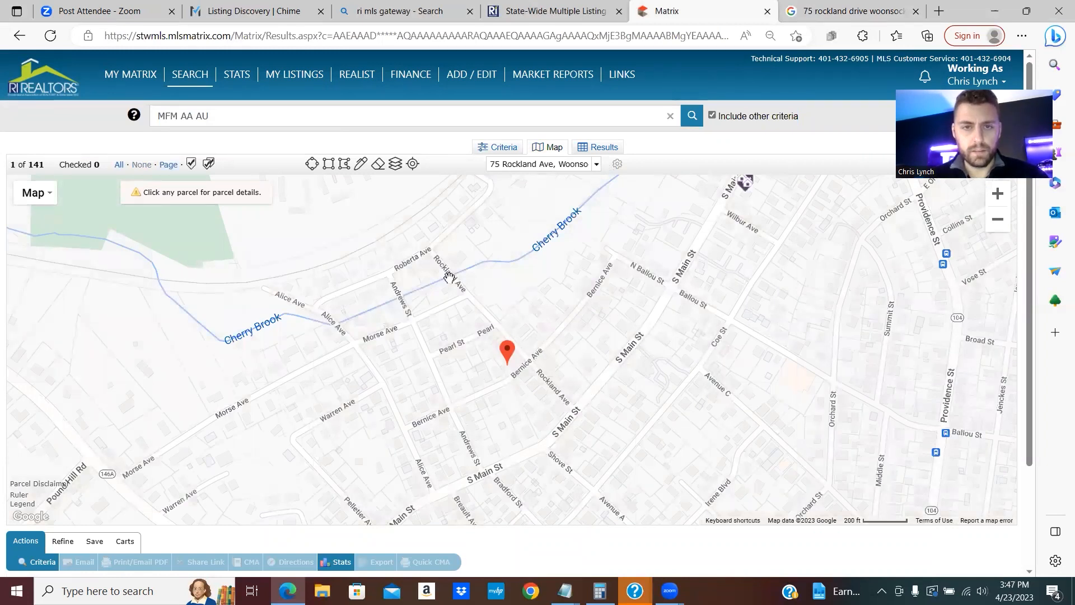
left_click(558, 165)
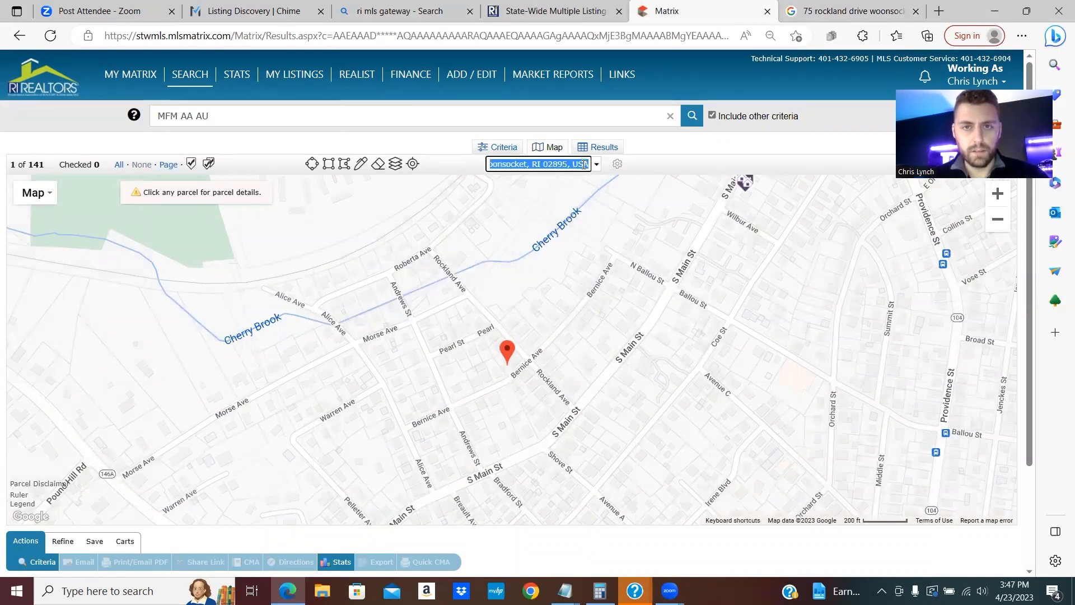
scroll(514, 361, "down", 2)
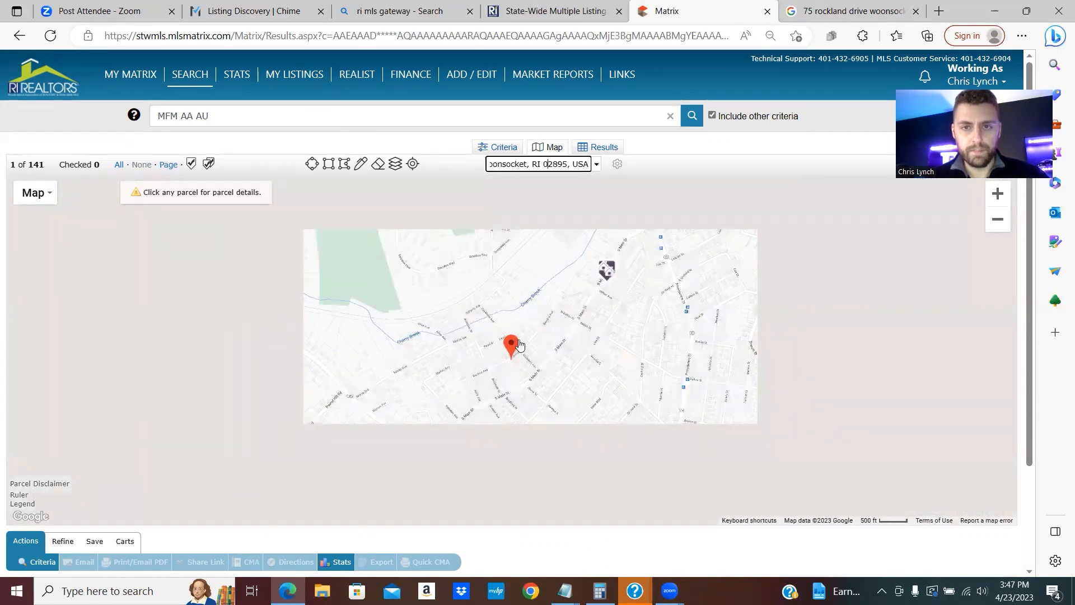
scroll(325, 176, "up", 2)
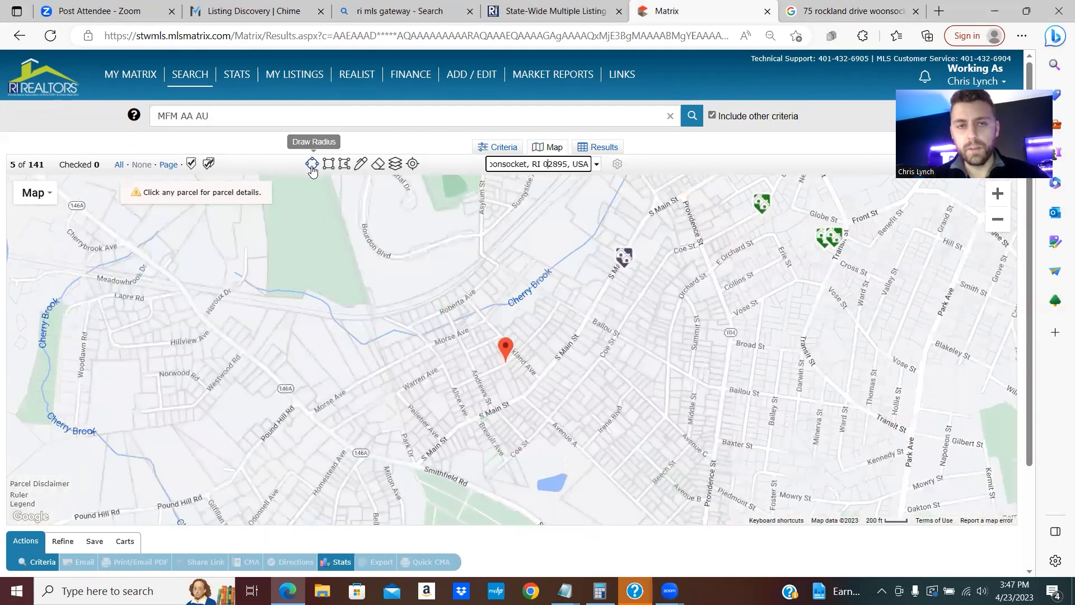
left_click(319, 166)
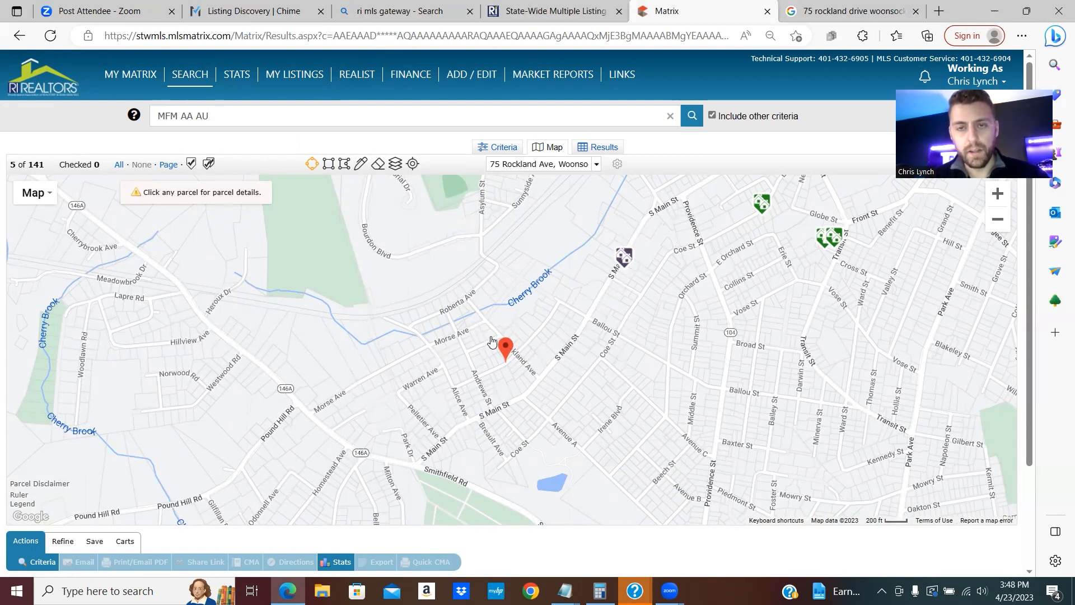
scroll(487, 341, "down", 2)
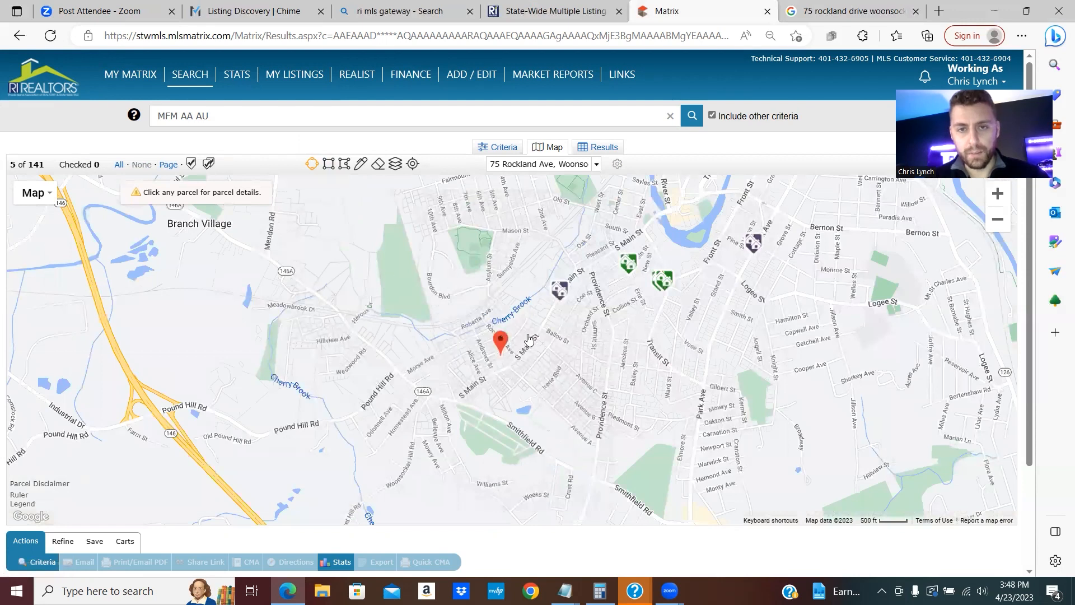
left_click_drag(496, 326, 631, 370)
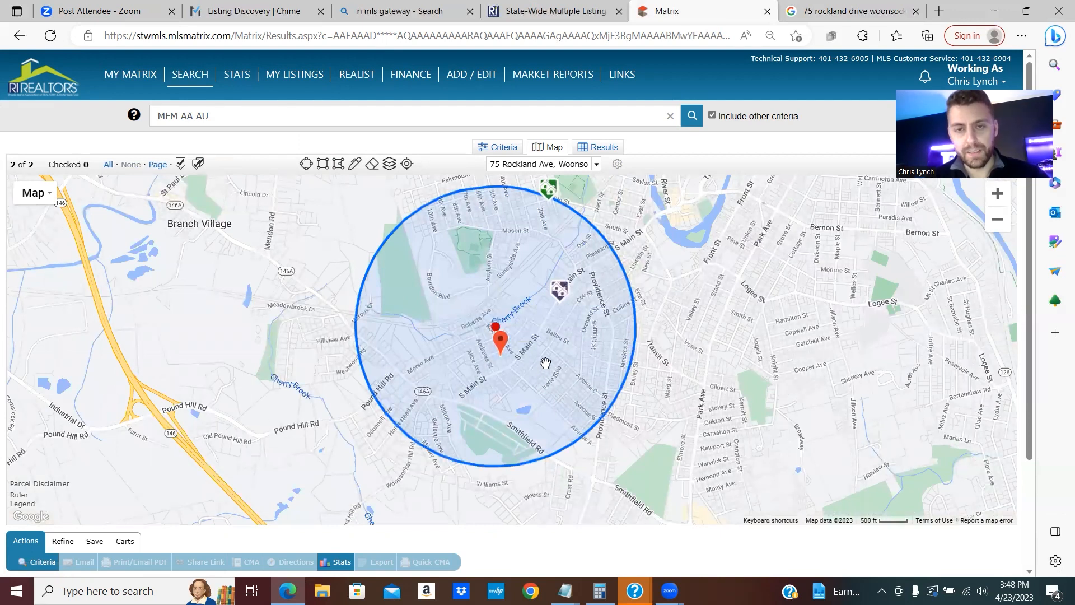
left_click(470, 278)
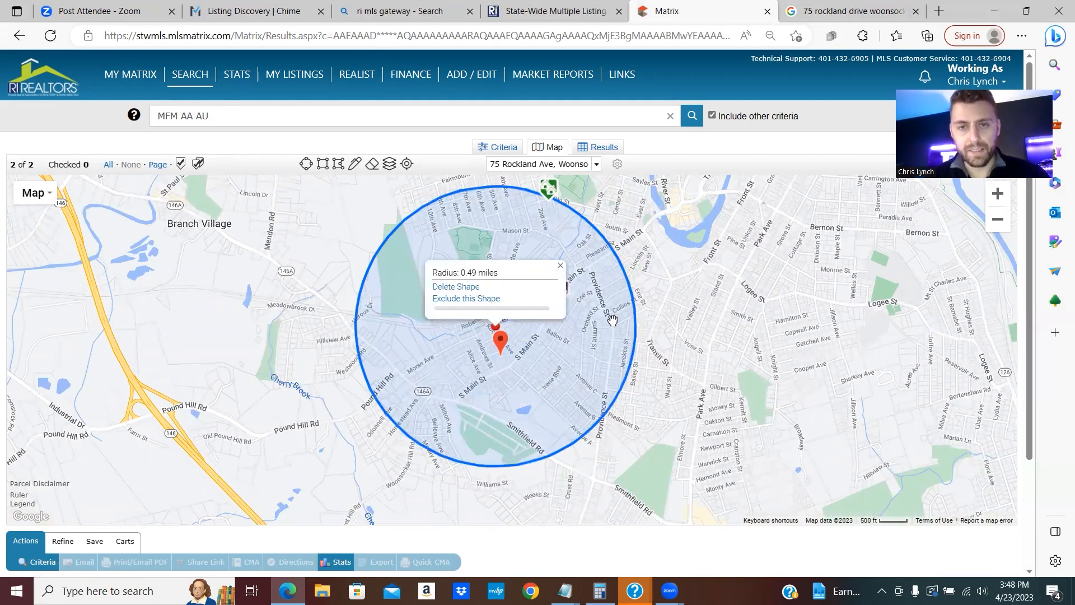
left_click(560, 265)
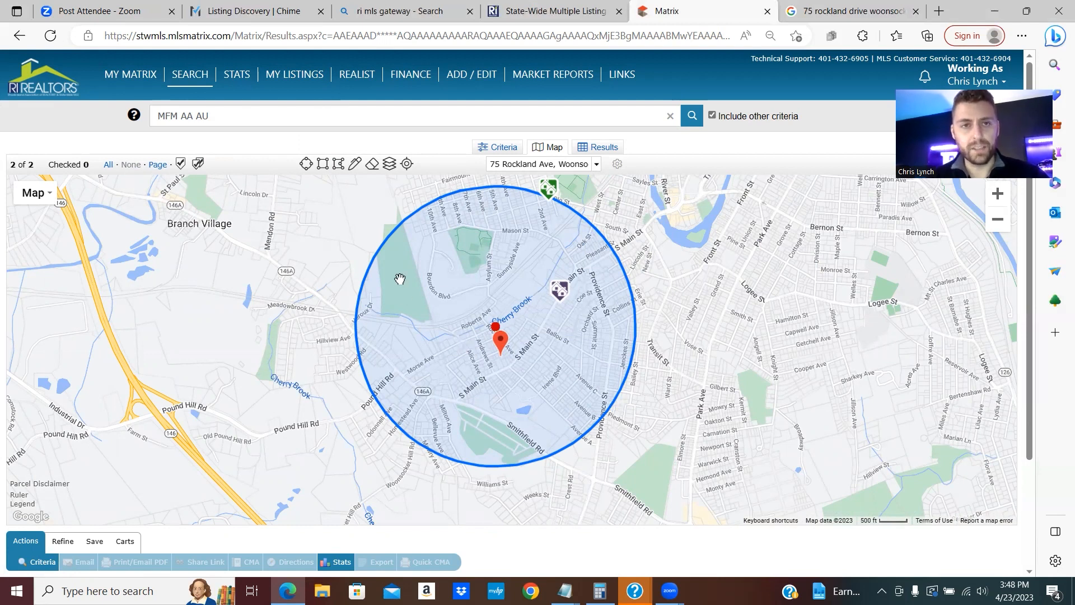
left_click(504, 147)
- Add Sold (SS) and Pending (PN) to the Status criteria
scroll(646, 293, "down", 2)
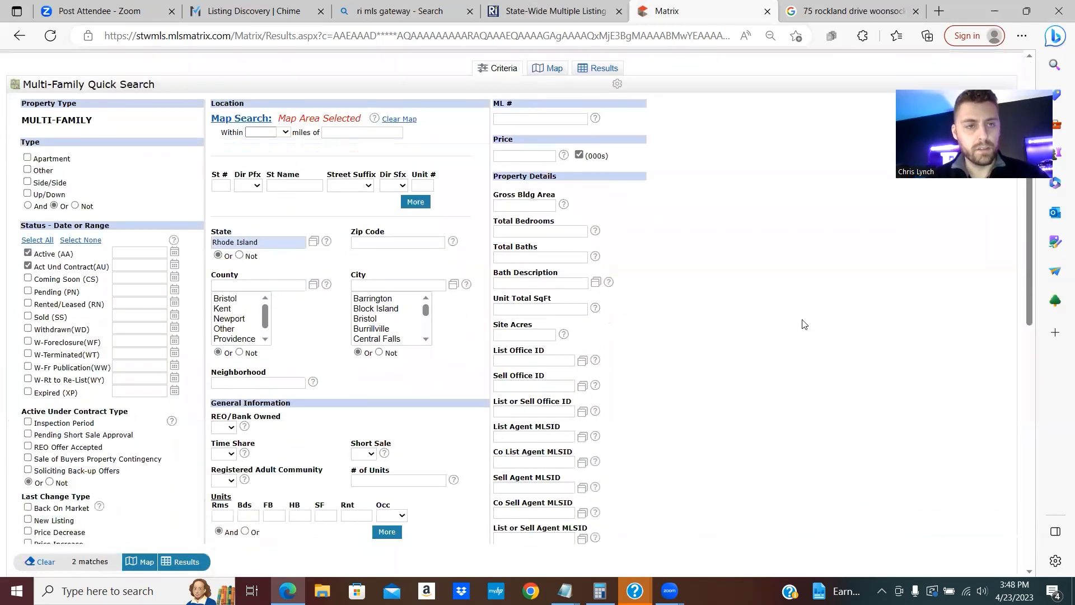
left_click(28, 316)
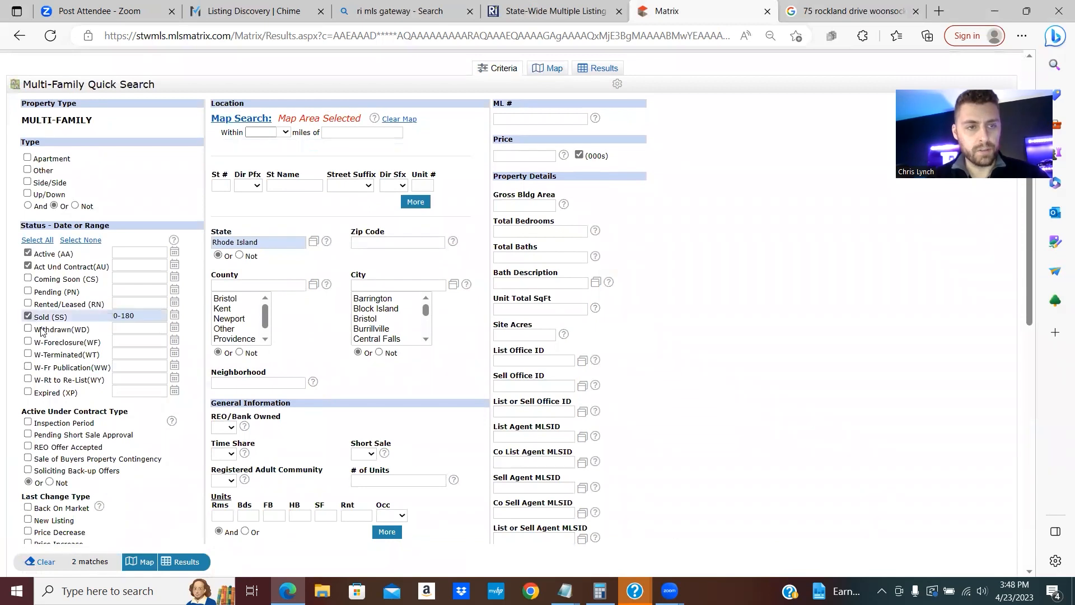
left_click(28, 291)
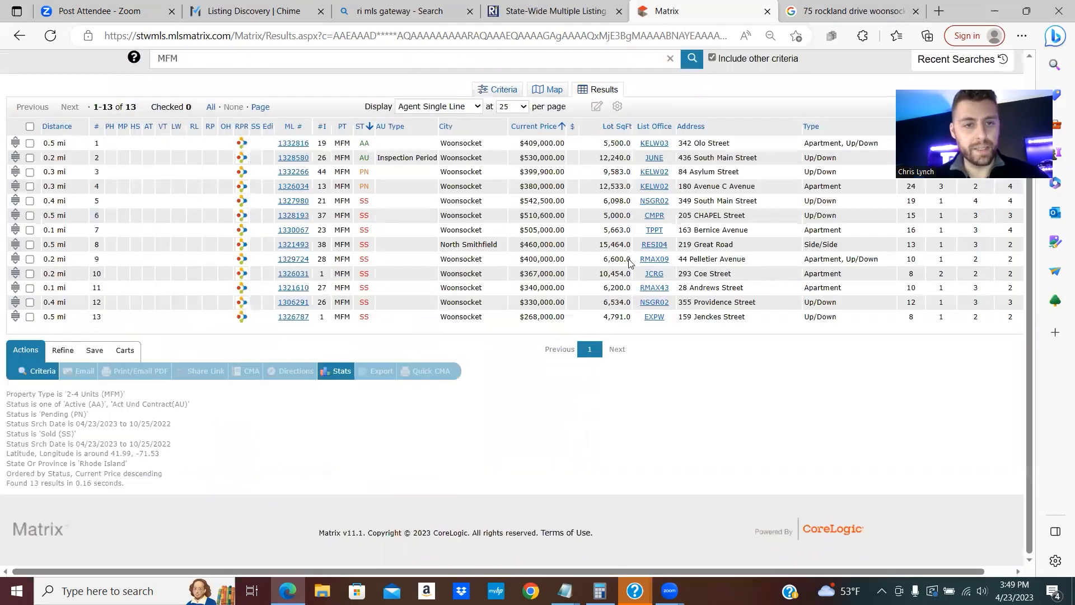
- Set # of Units to 2 in the criteria and view the 7 matching results
left_click(497, 90)
scroll(676, 327, "down", 5)
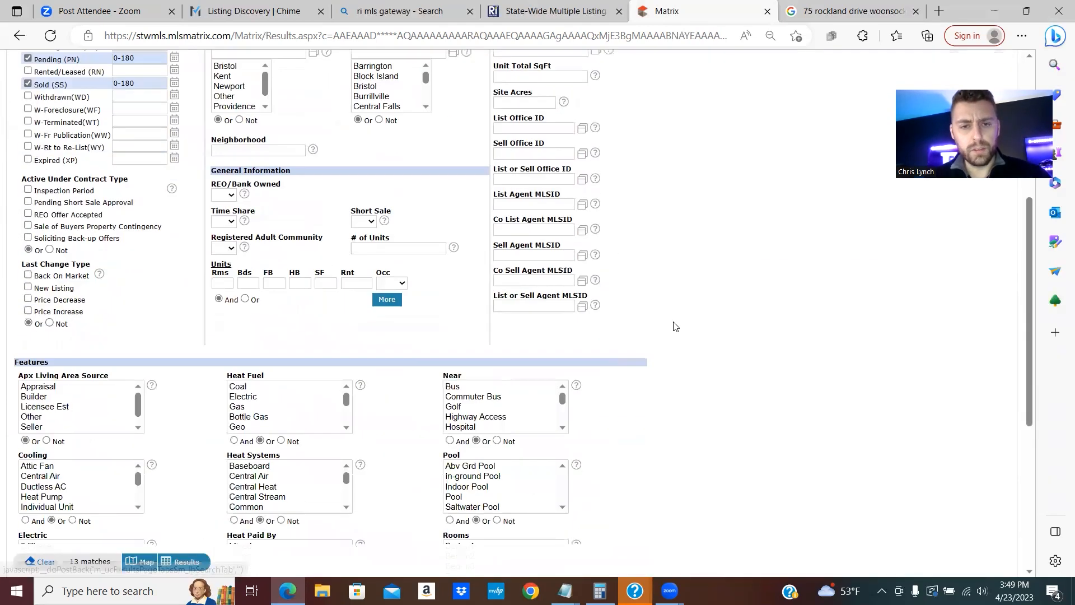
scroll(675, 327, "up", 2)
left_click(399, 343)
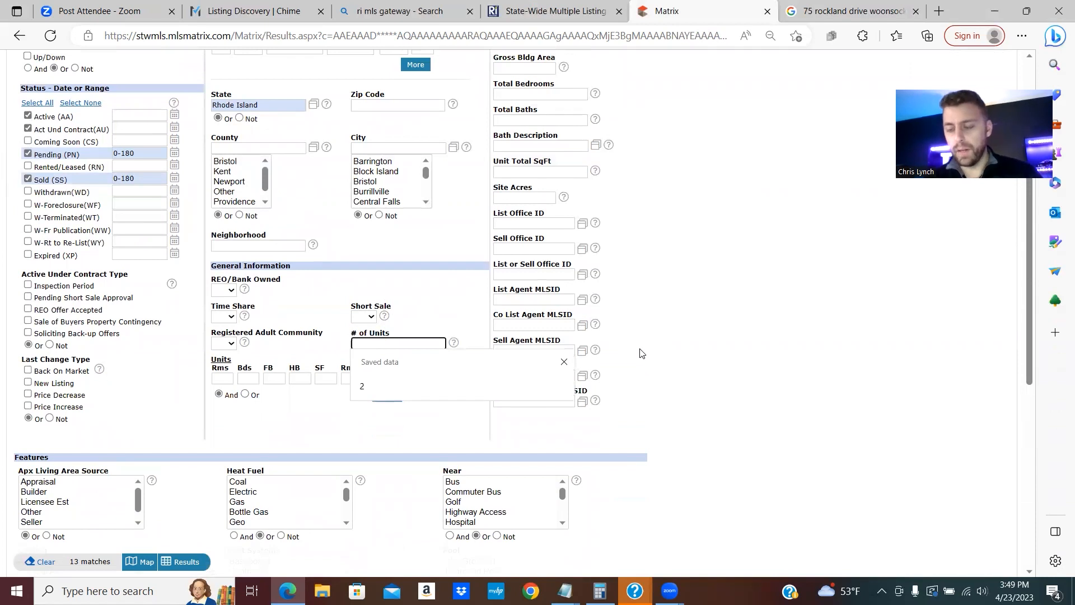
key("Down")
key("Return")
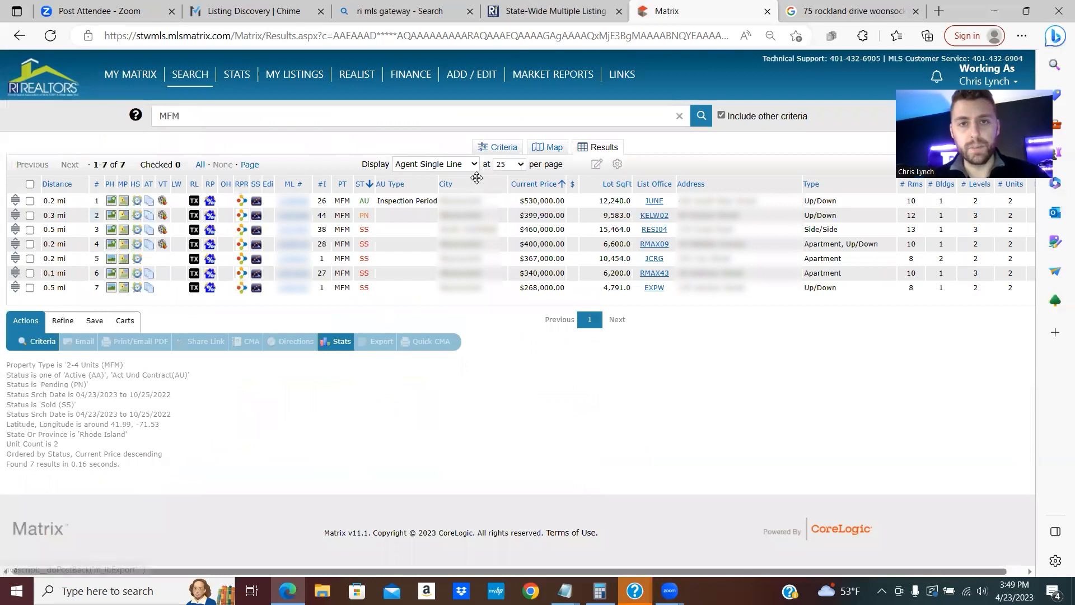
left_click(460, 163)
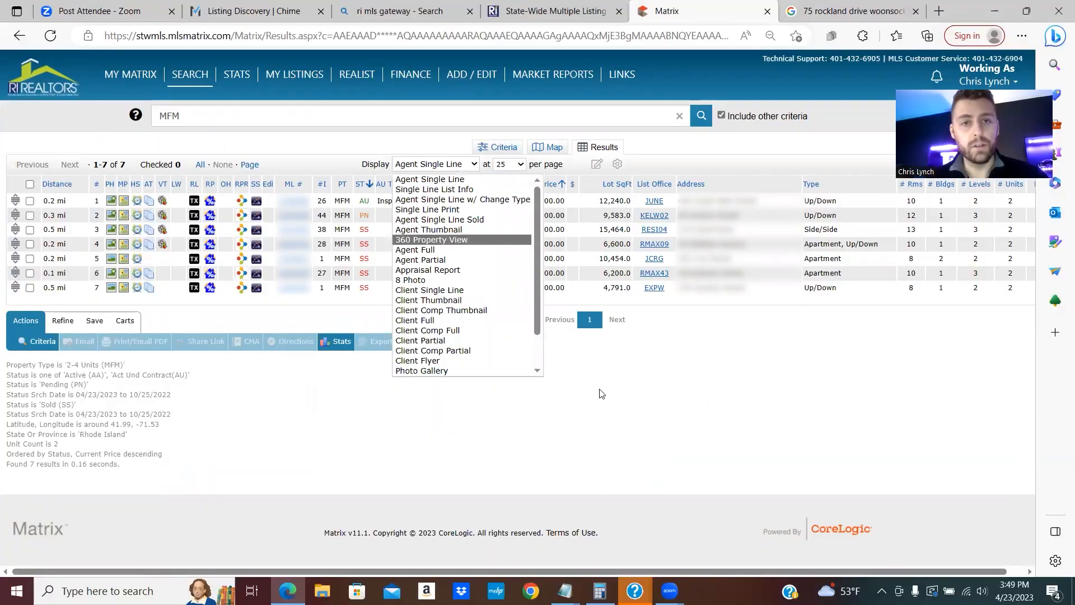
key("Escape")
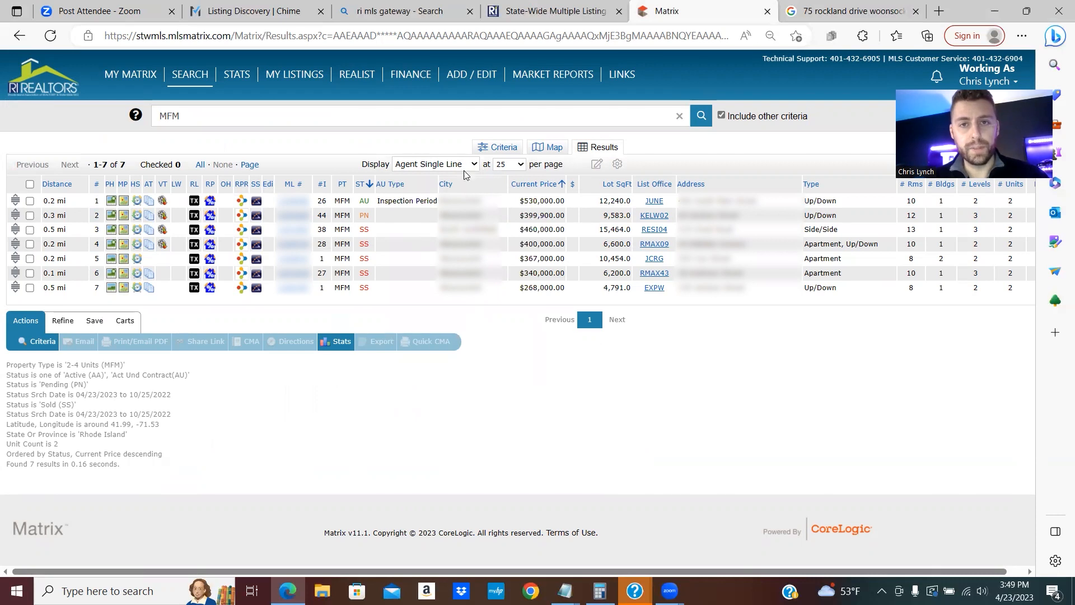
- Display the results as Agent Thumbnails and open the blue house's photo gallery
left_click(467, 165)
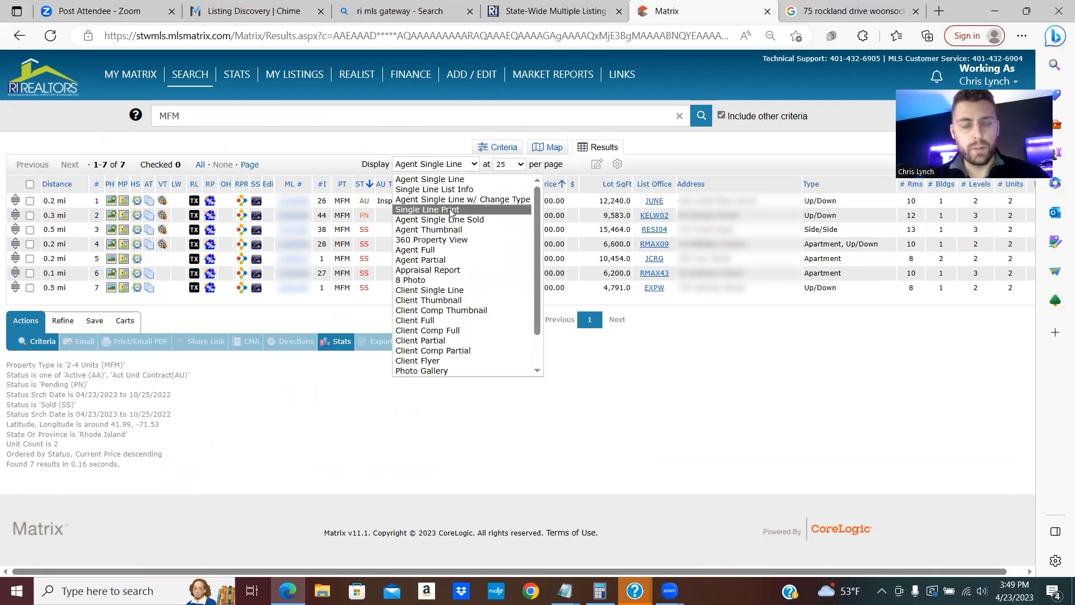
left_click(429, 230)
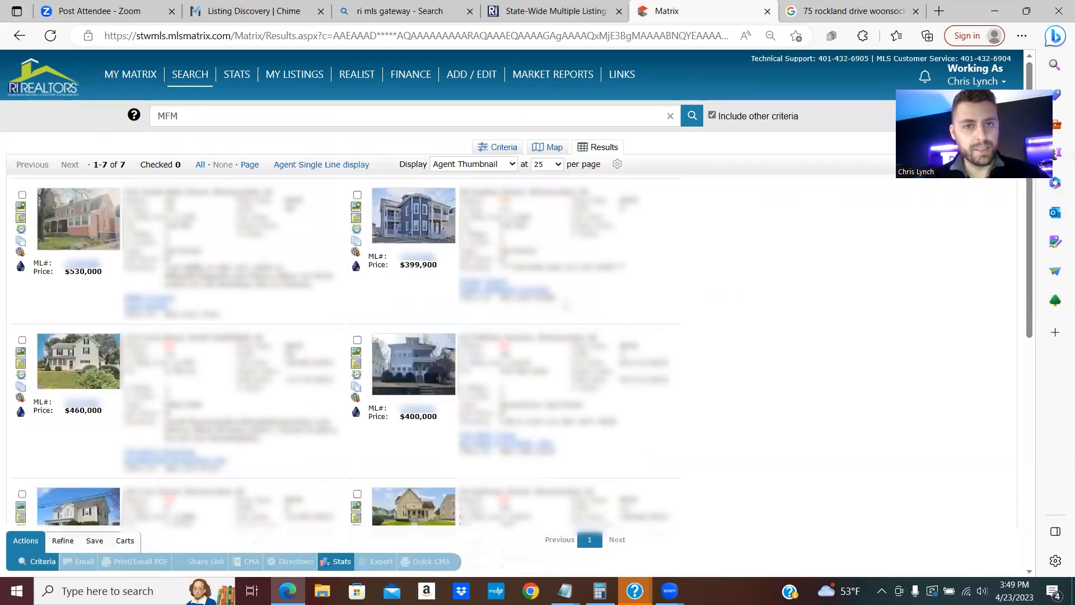
left_click(425, 225)
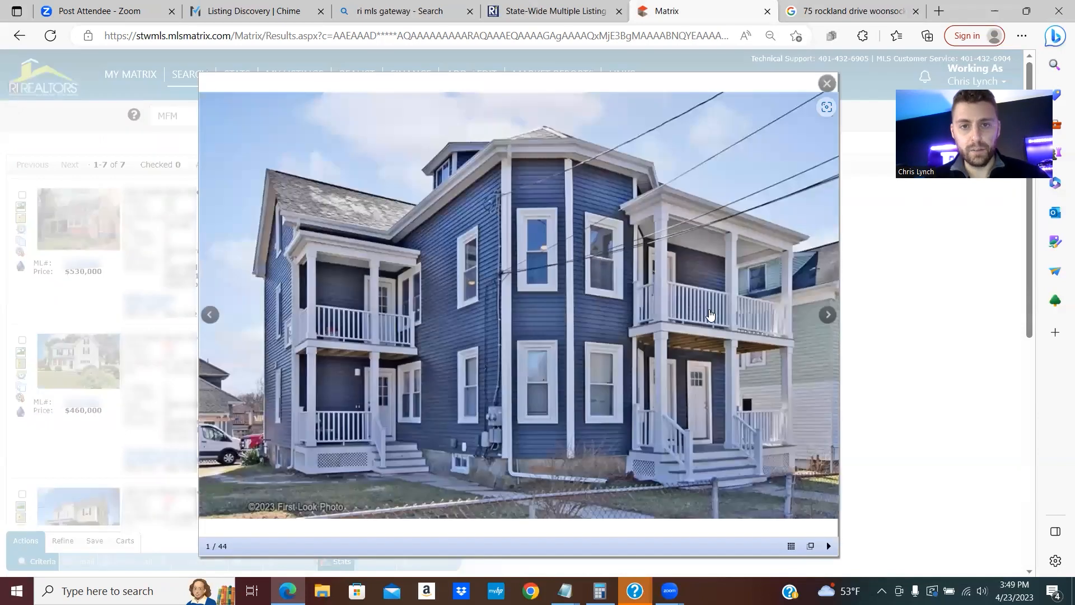
- Page forward through the blue two-family house's 44 photos up to photo 30
left_click(827, 315)
left_click(827, 317)
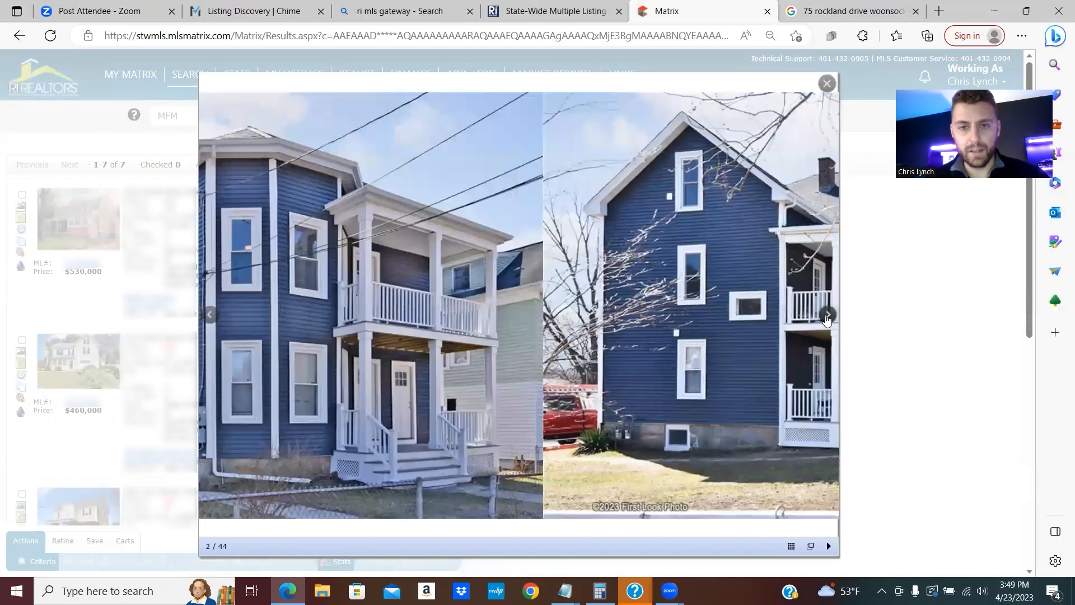
left_click(827, 317)
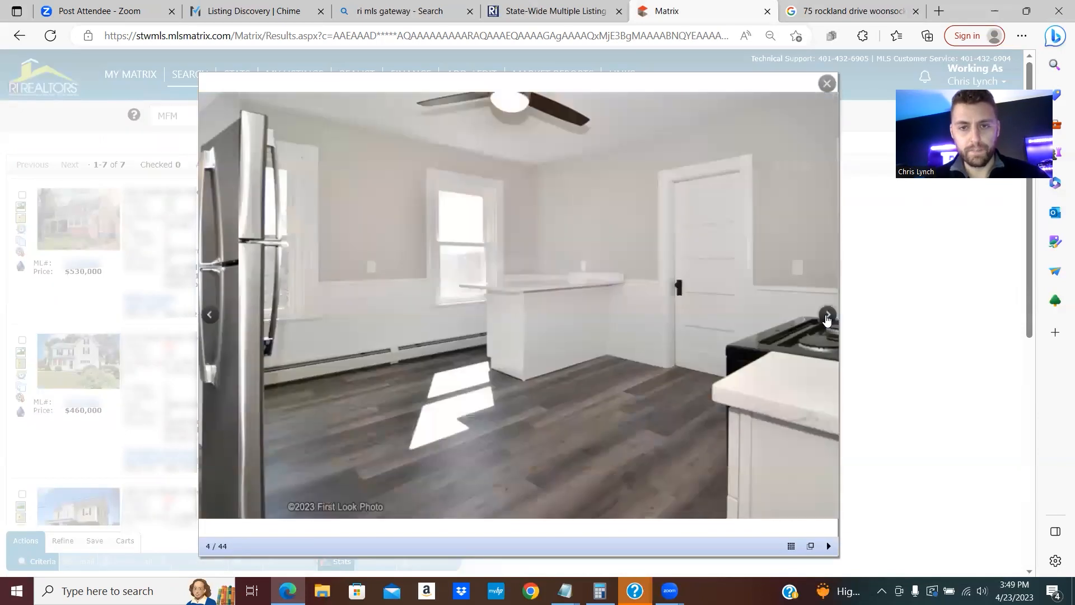
left_click(827, 317)
left_click(827, 317)
left_click(827, 317)
left_click(827, 317)
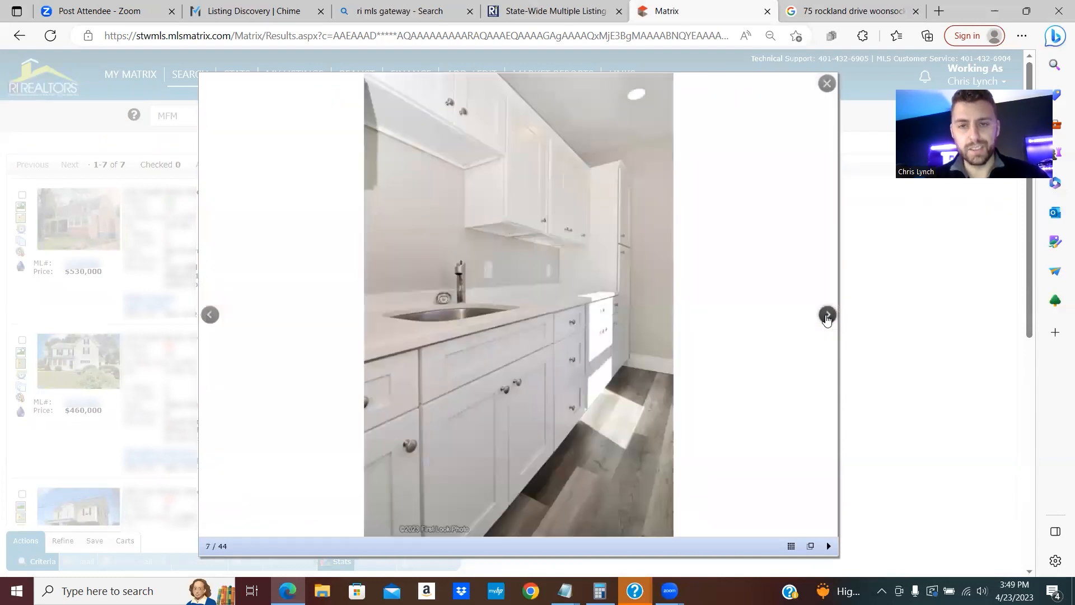
left_click(827, 317)
left_click(827, 317)
left_click(827, 317)
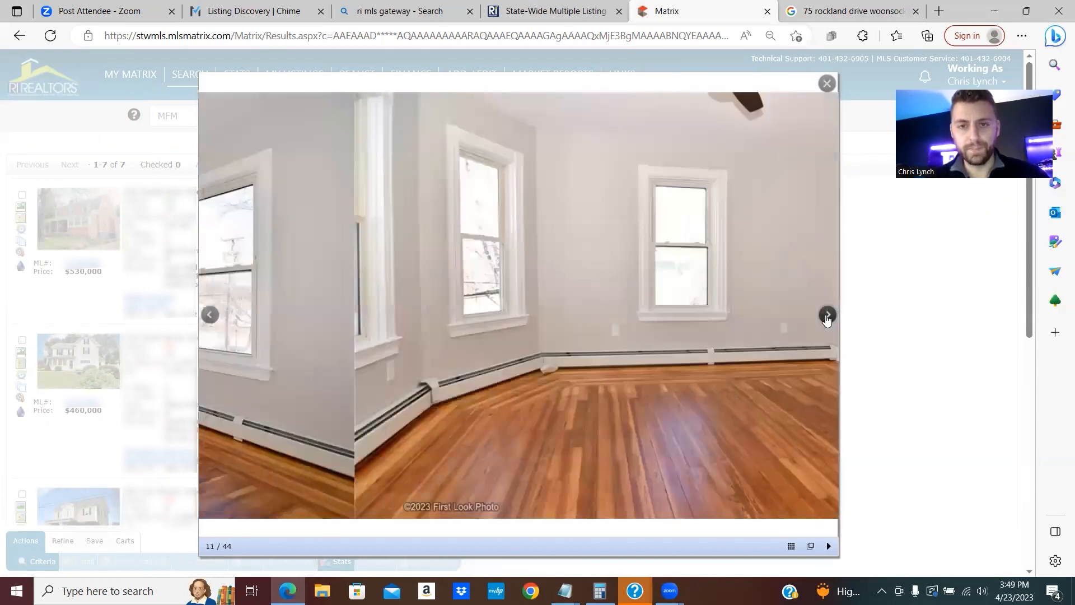
left_click(828, 317)
left_click(827, 317)
left_click(827, 317)
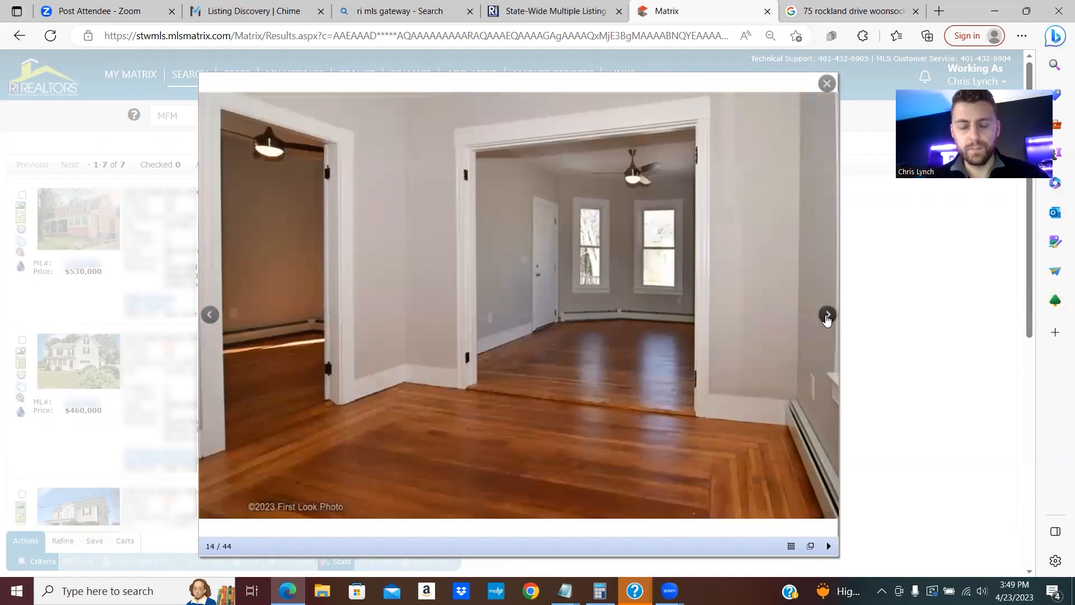
left_click(827, 317)
left_click(827, 317)
left_click(827, 316)
left_click(827, 316)
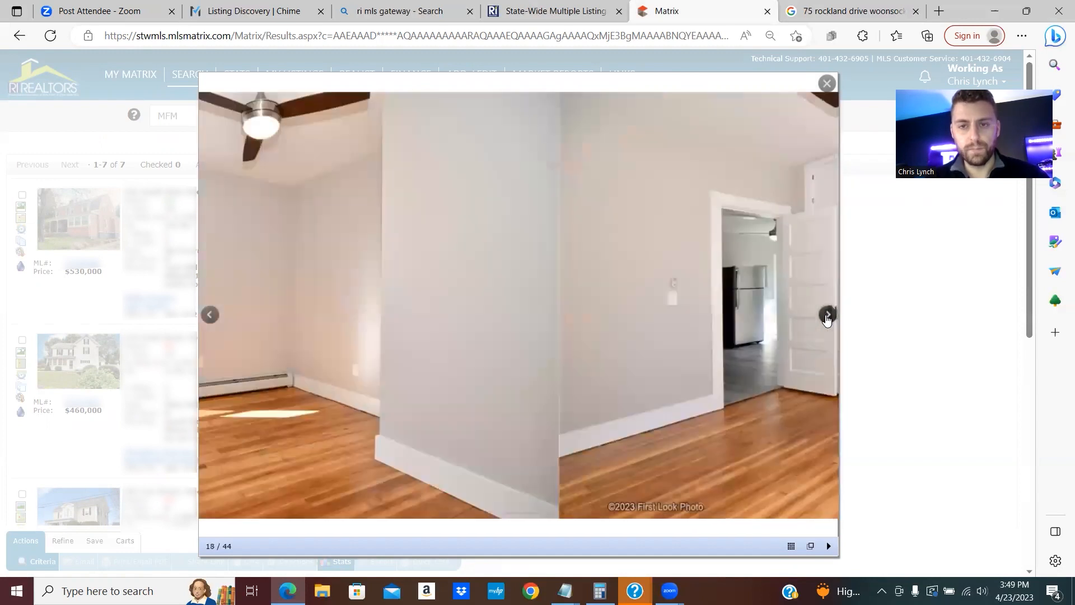
left_click(827, 317)
left_click(827, 317)
left_click(827, 317)
left_click(827, 316)
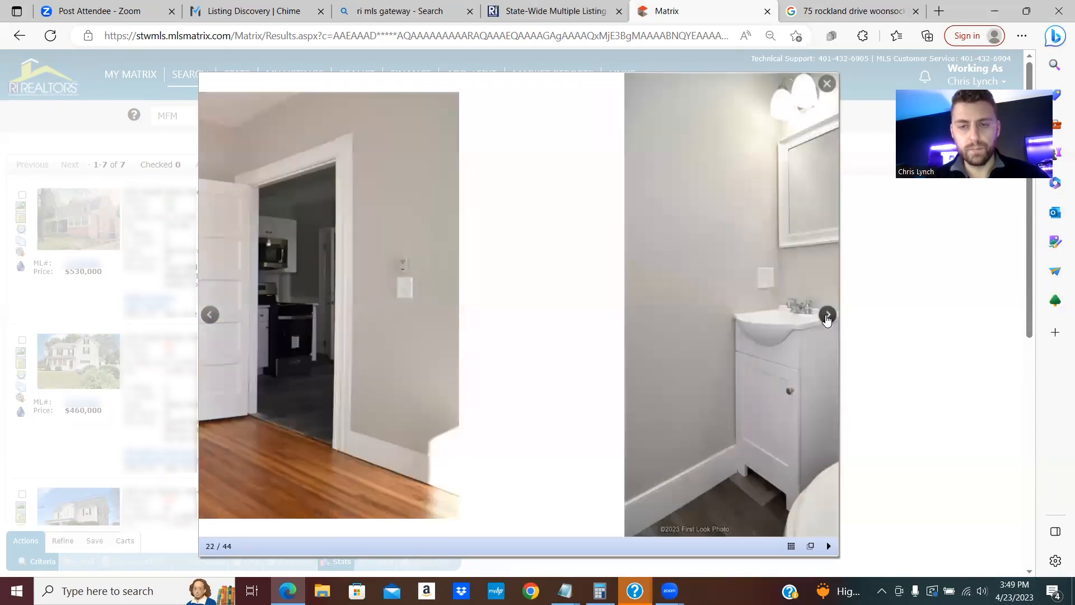
left_click(827, 317)
left_click(827, 317)
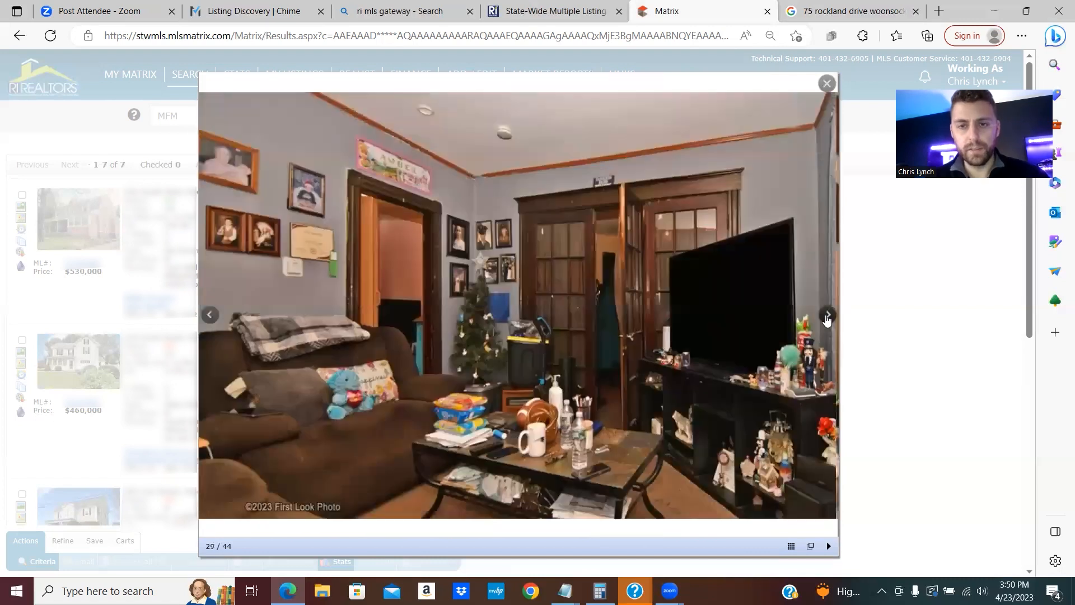
left_click(828, 317)
left_click(827, 317)
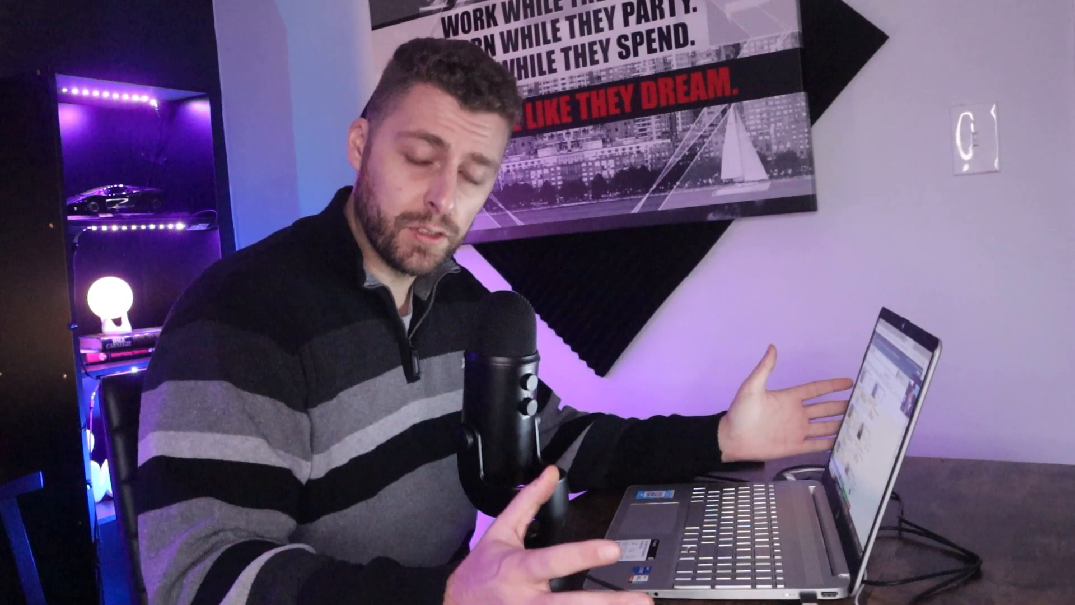
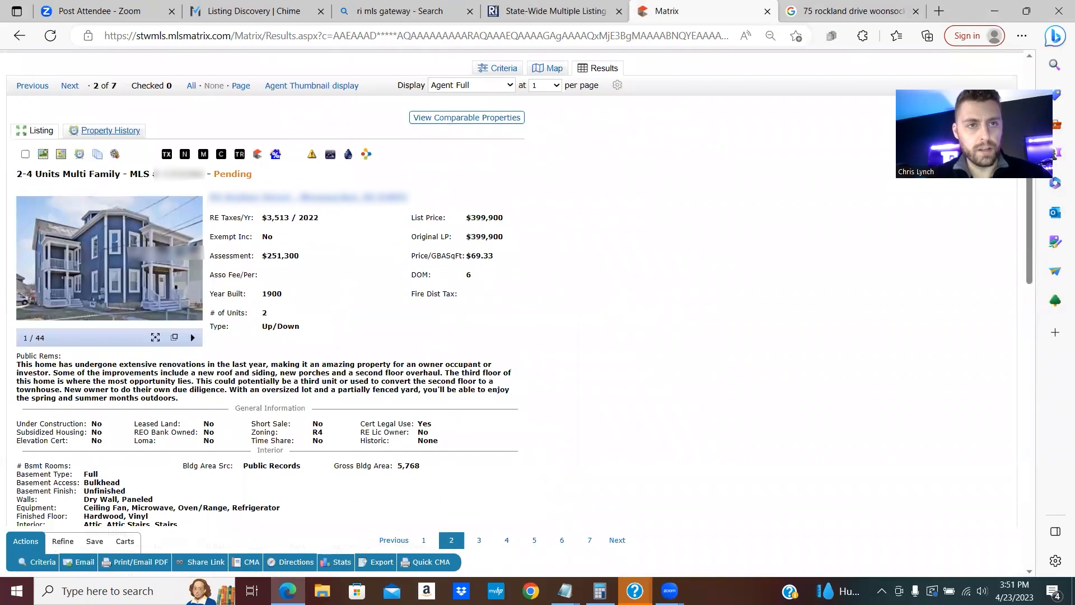
- Copy the pending listing's MLS number and paste it into Notepad
right_click(179, 174)
left_click(206, 187)
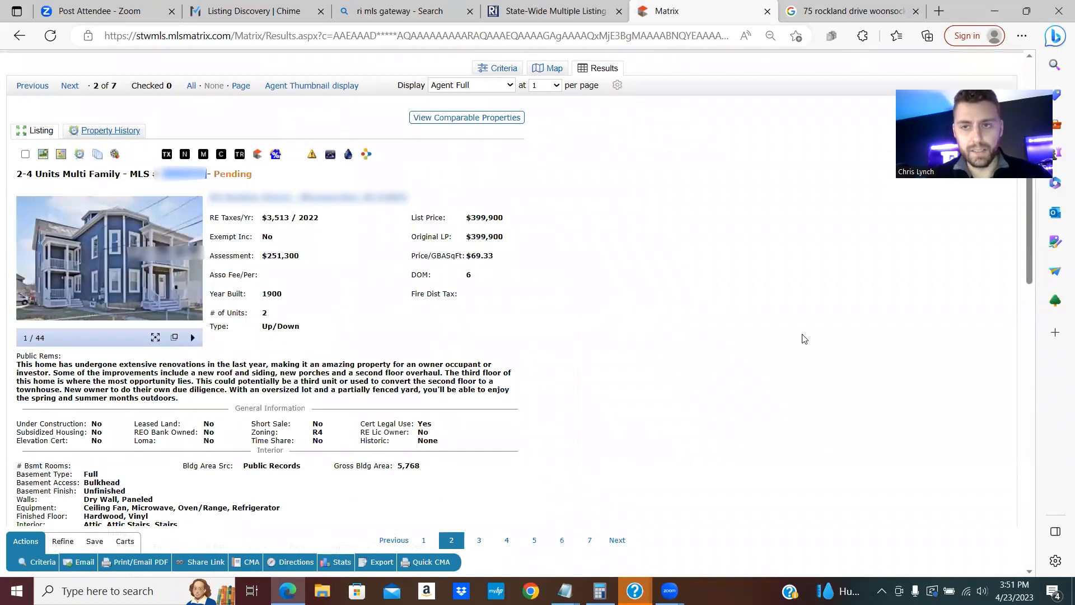
left_click(565, 591)
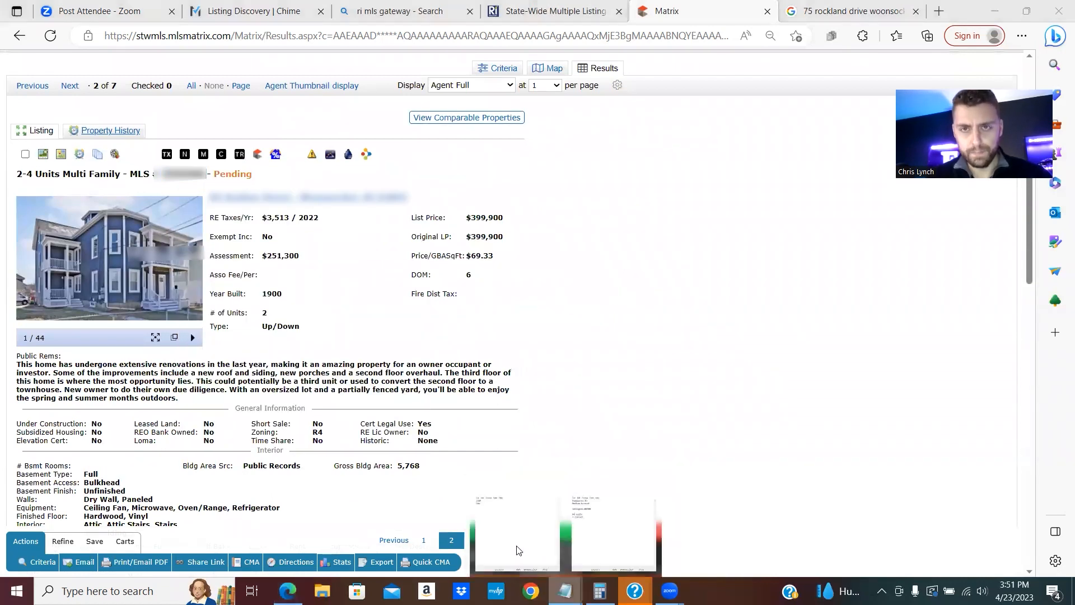
right_click(757, 140)
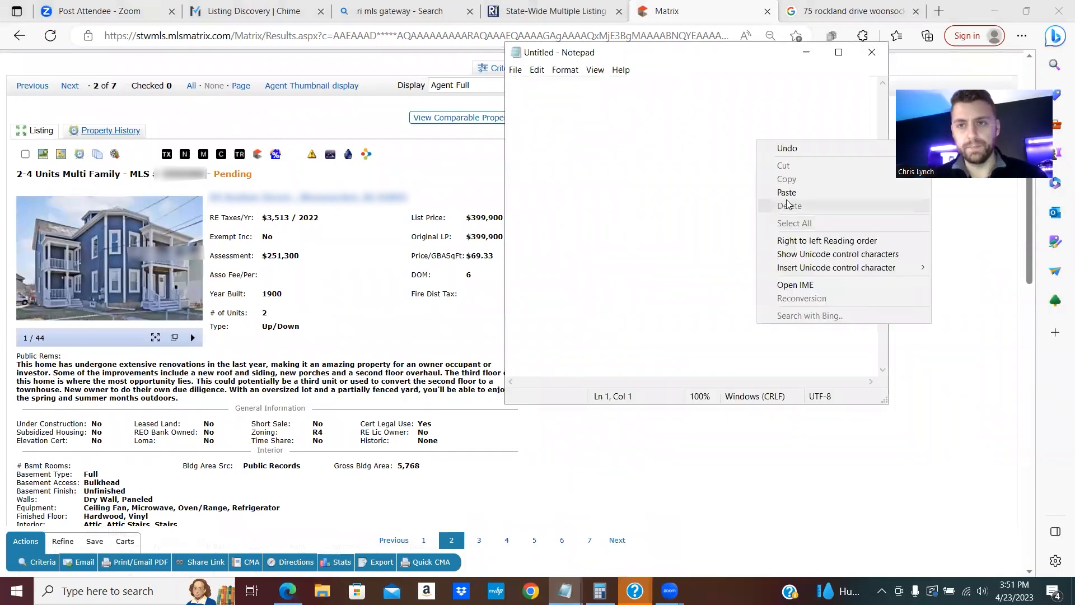
left_click(789, 195)
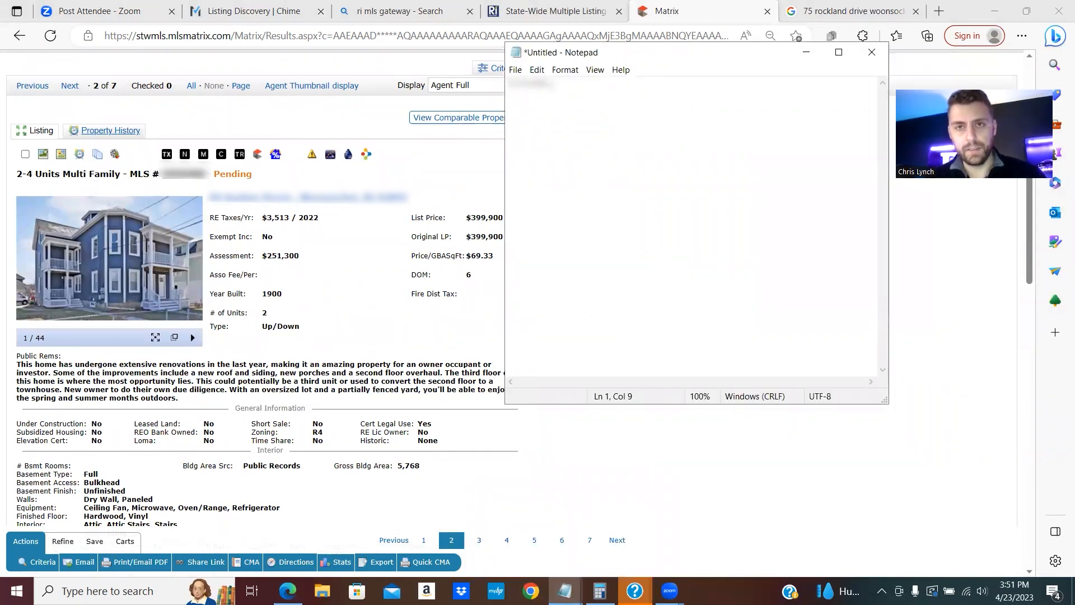
- Return to the results grid and page through the yellow house's photos
left_click(19, 35)
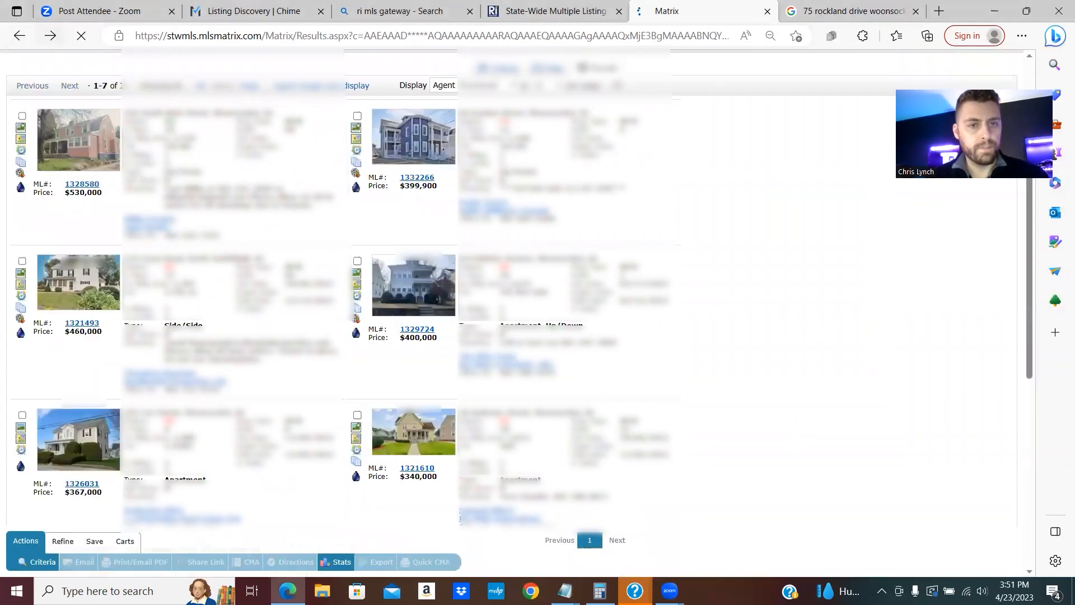
left_click(413, 350)
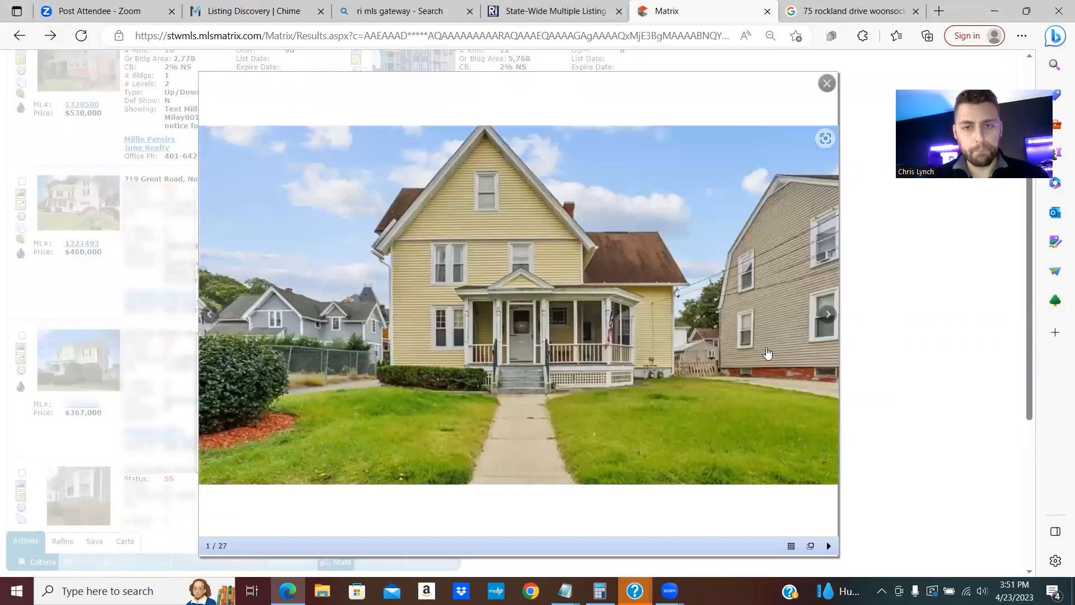
left_click(827, 316)
left_click(827, 316)
left_click(827, 316)
left_click(827, 316)
left_click(828, 317)
left_click(827, 316)
left_click(827, 316)
left_click(827, 316)
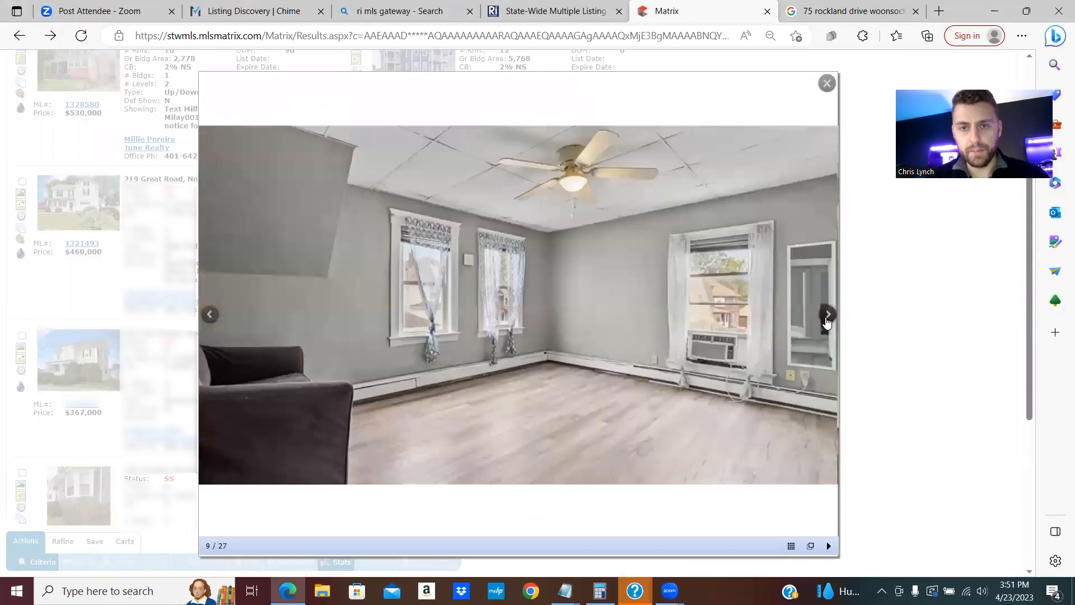
left_click(828, 317)
left_click(827, 317)
left_click(875, 321)
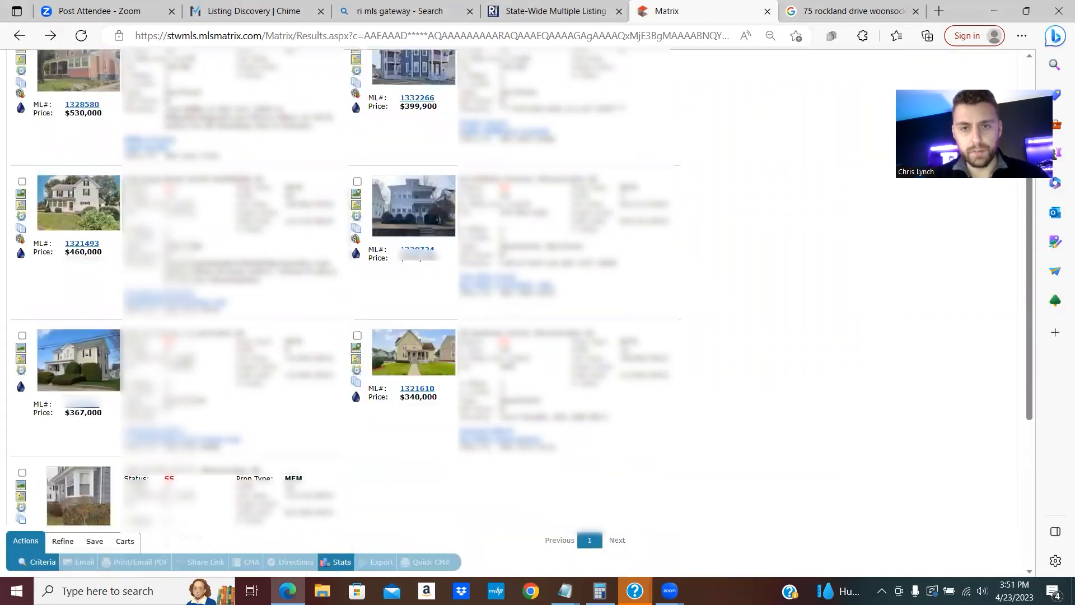
- Review the full details of the $340,000 yellow house, then go back to the grid
left_click(417, 388)
scroll(226, 329, "down", 4)
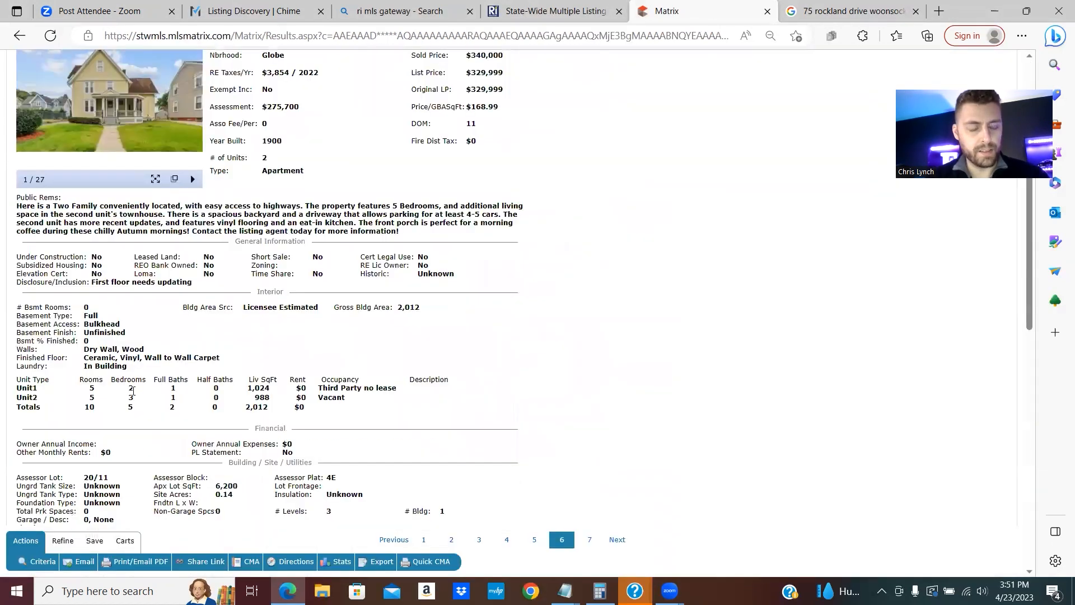
scroll(168, 404, "up", 1)
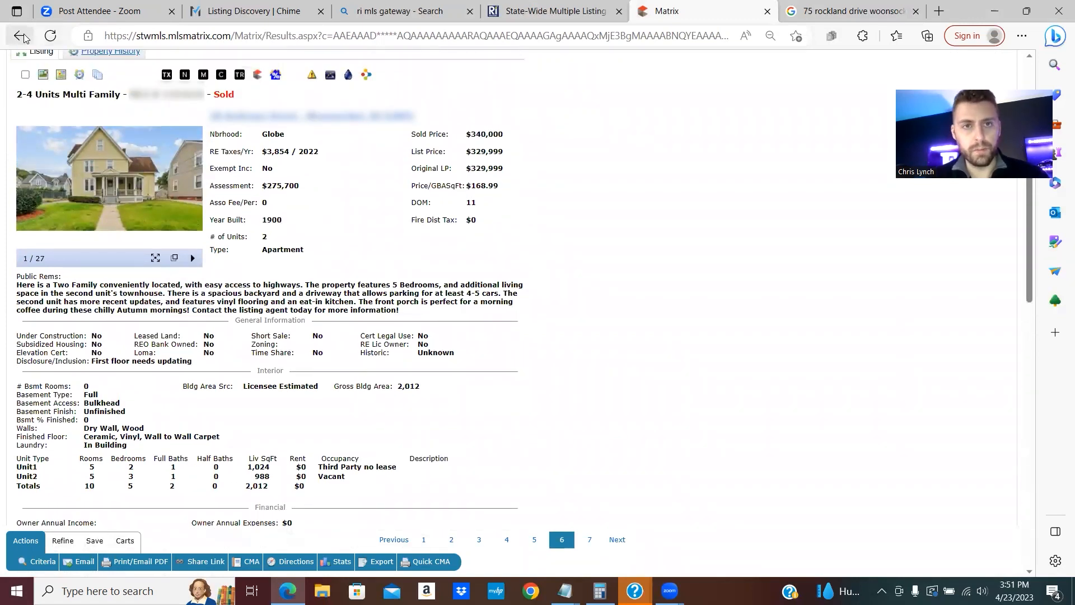
key("alt+Left")
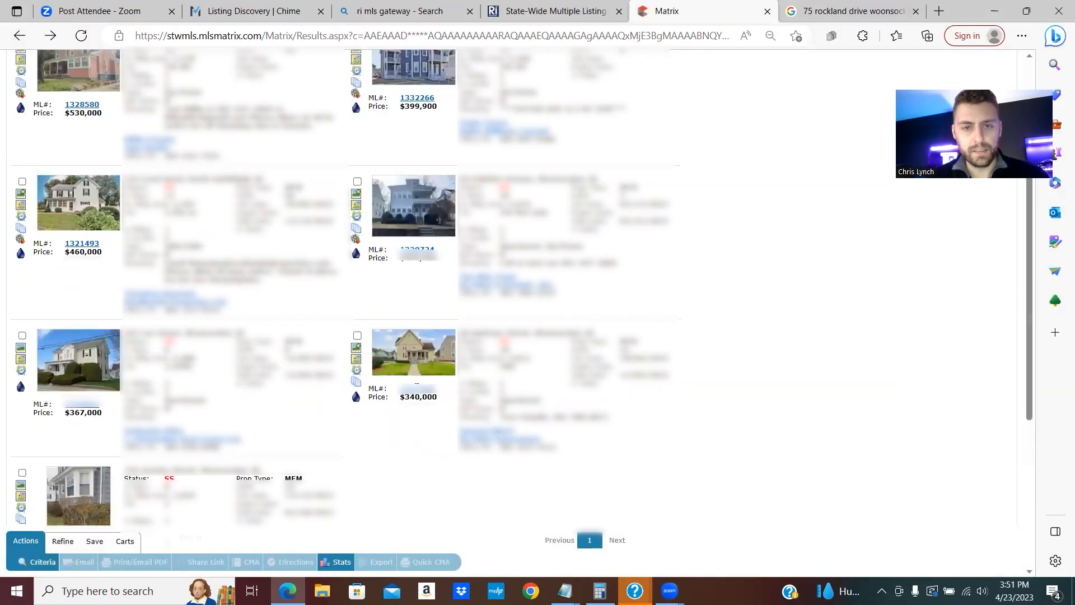
- Briefly open and close the $460,000 listing's photos from the results grid
right_click(404, 388)
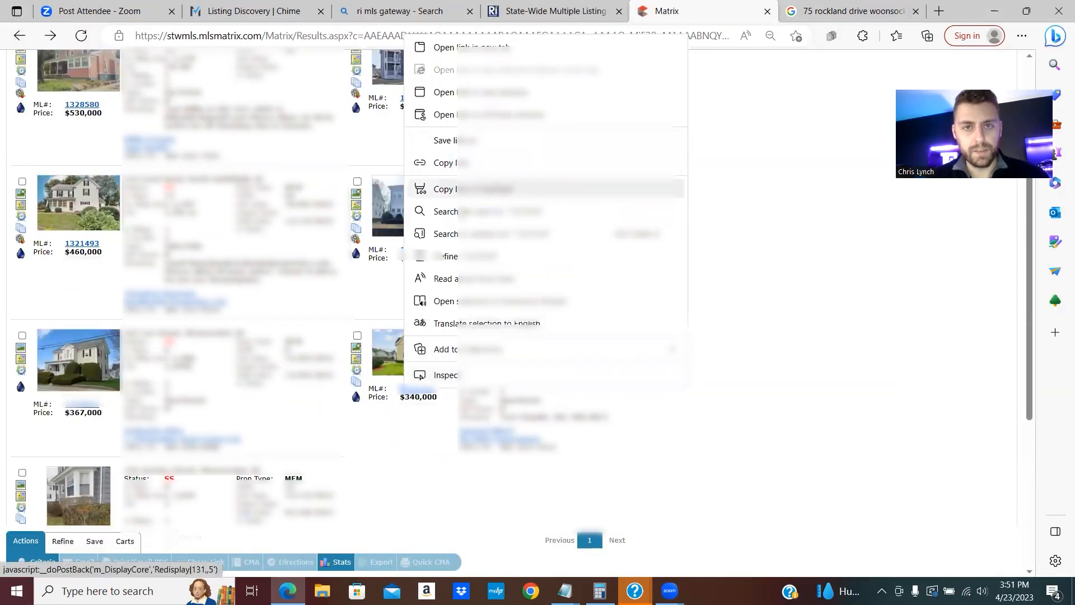
right_click(404, 389)
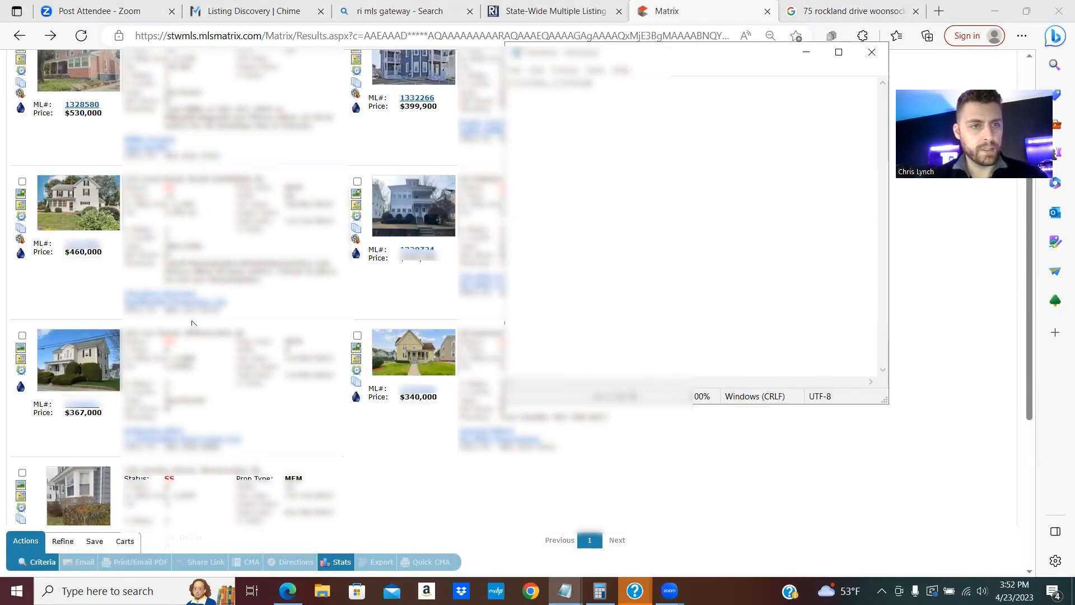
left_click(66, 201)
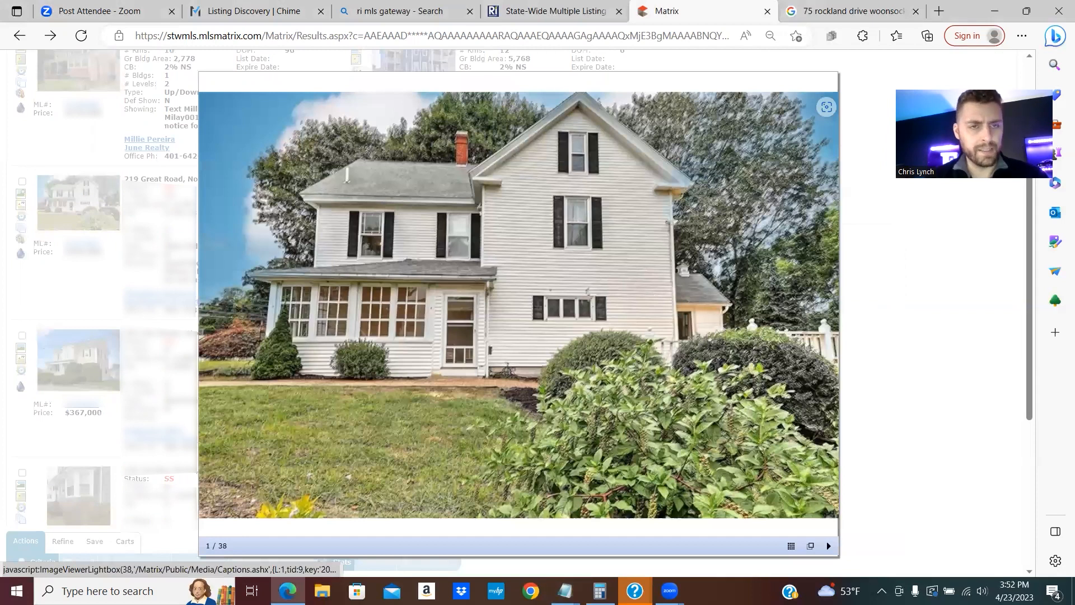
left_click(72, 205)
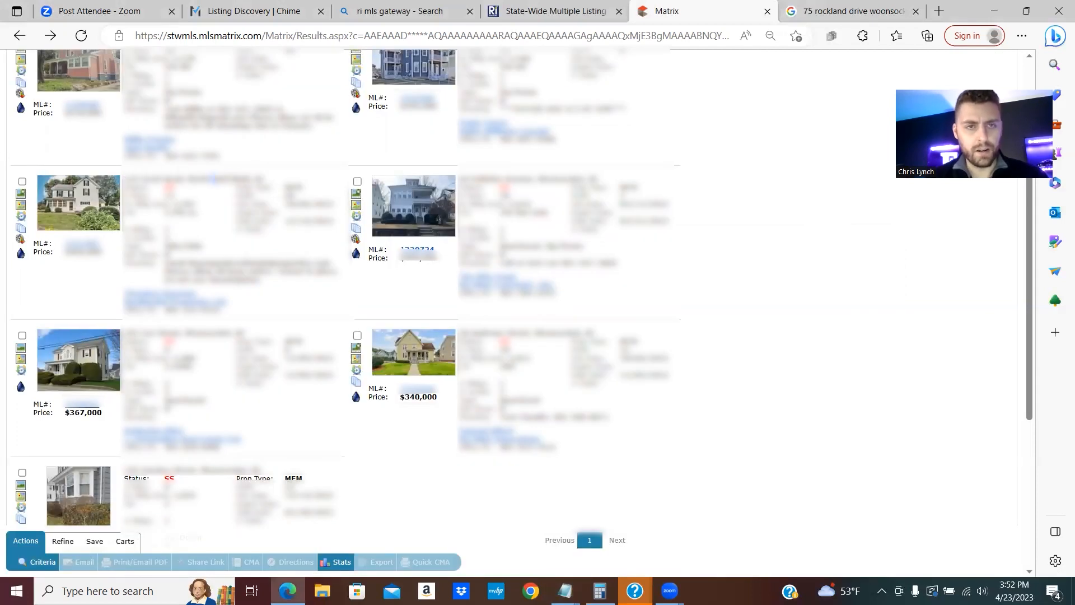
scroll(342, 280, "up", 2)
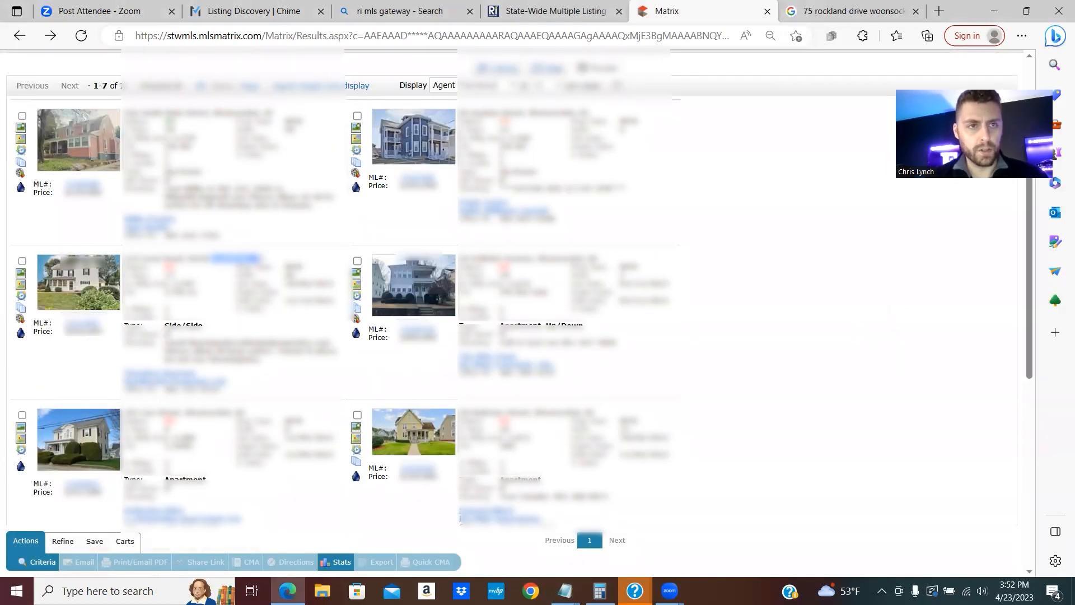
left_click(255, 259)
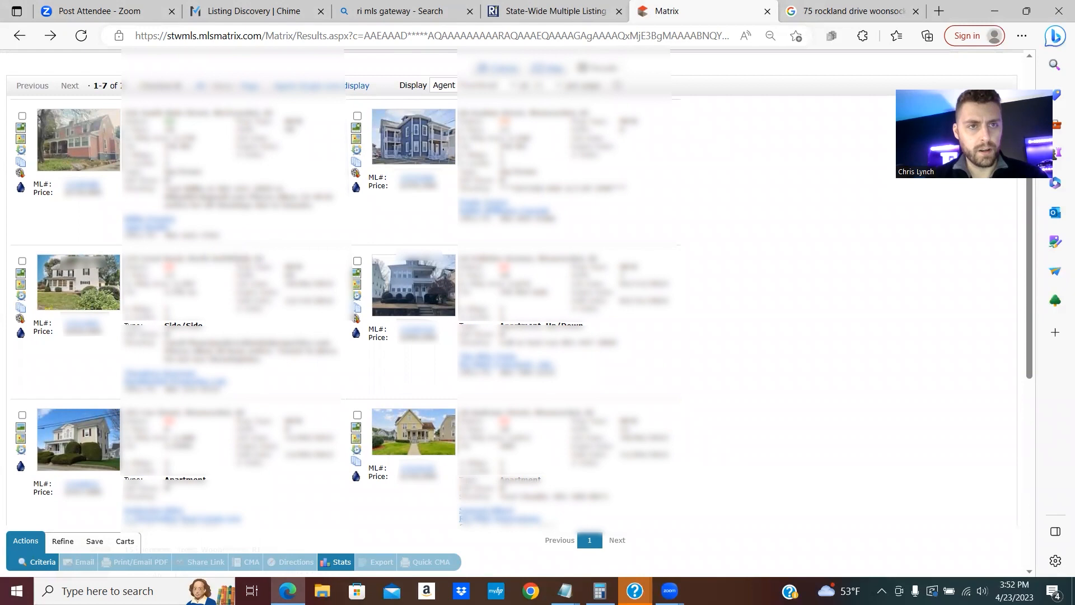
left_click(70, 151)
left_click(825, 317)
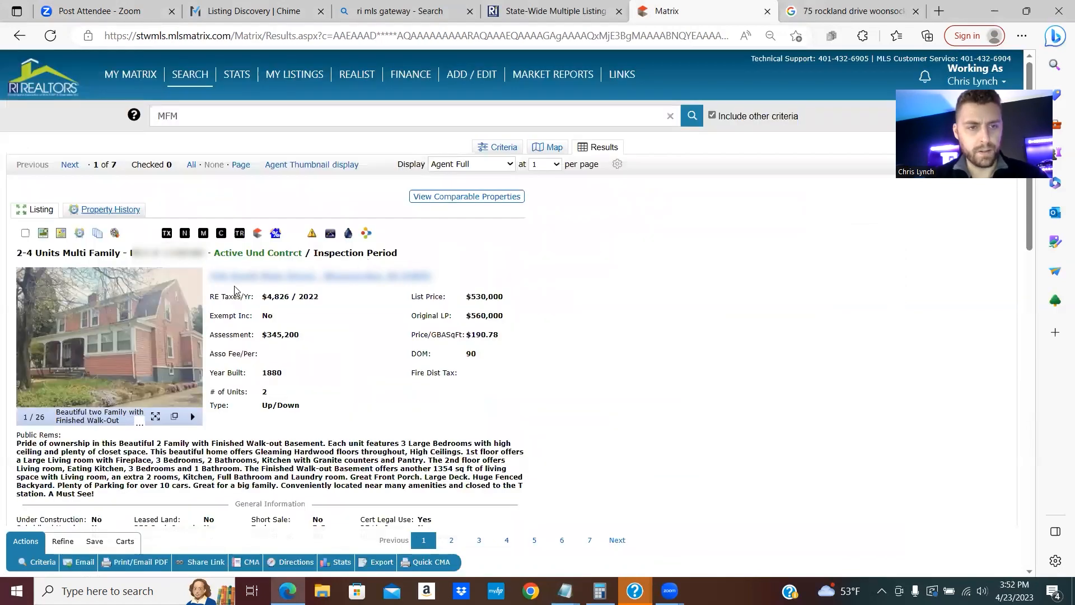
scroll(265, 366, "down", 5)
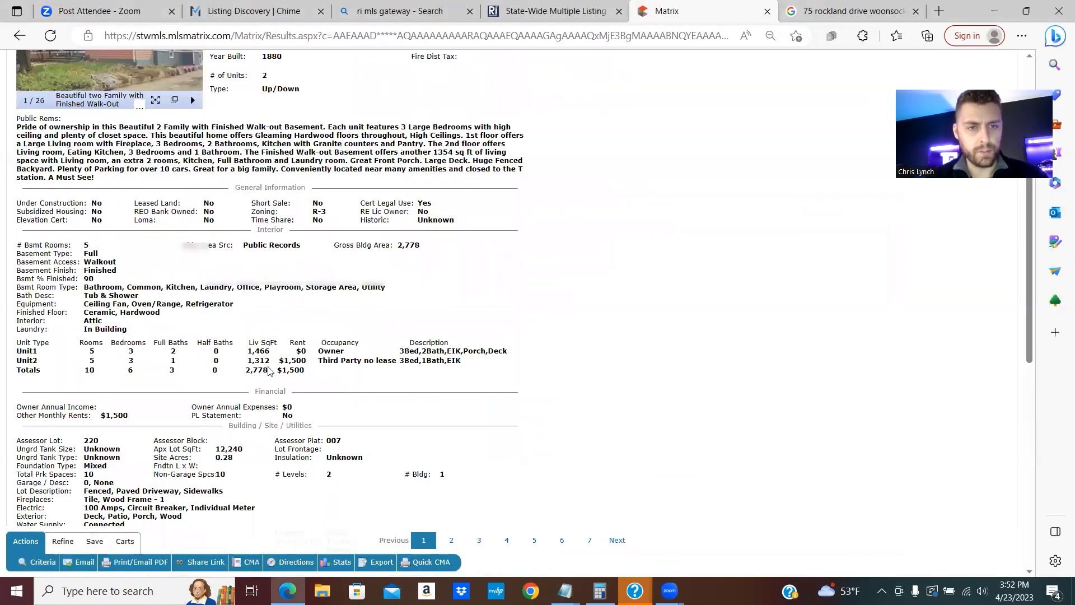
scroll(405, 372, "up", 3)
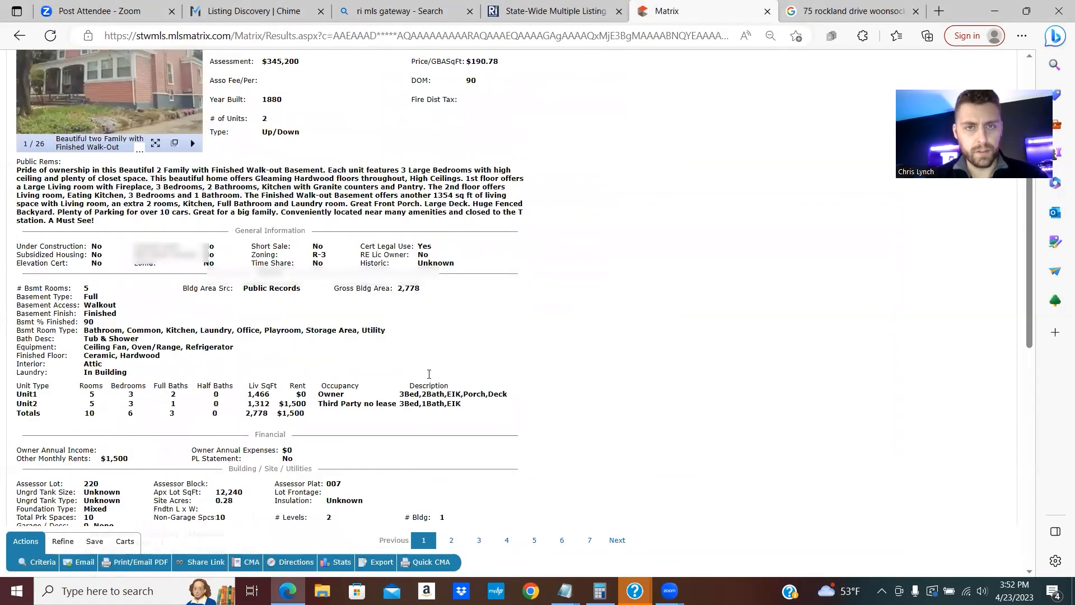
left_click(19, 37)
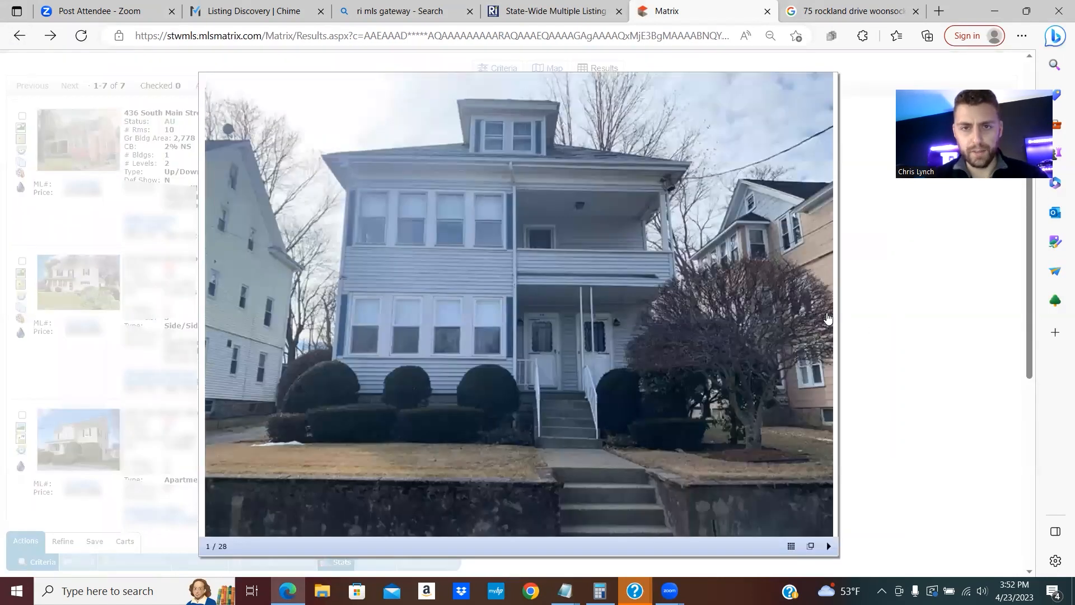
- Skip through listing 4 of 7's photos and open its full details
double_click(827, 317)
double_click(827, 317)
double_click(828, 317)
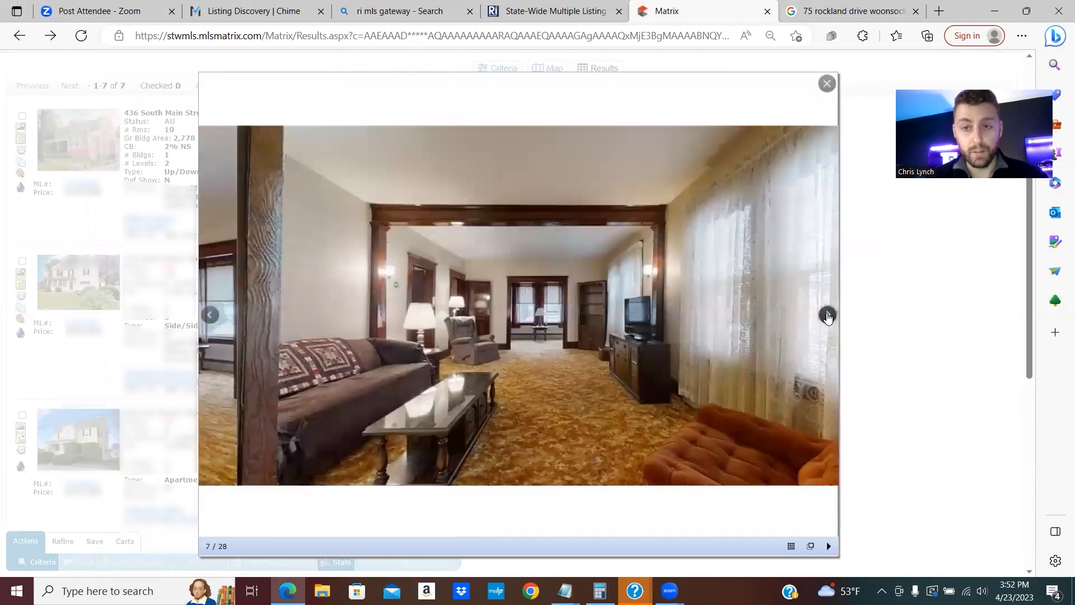
double_click(827, 317)
double_click(828, 317)
triple_click(828, 317)
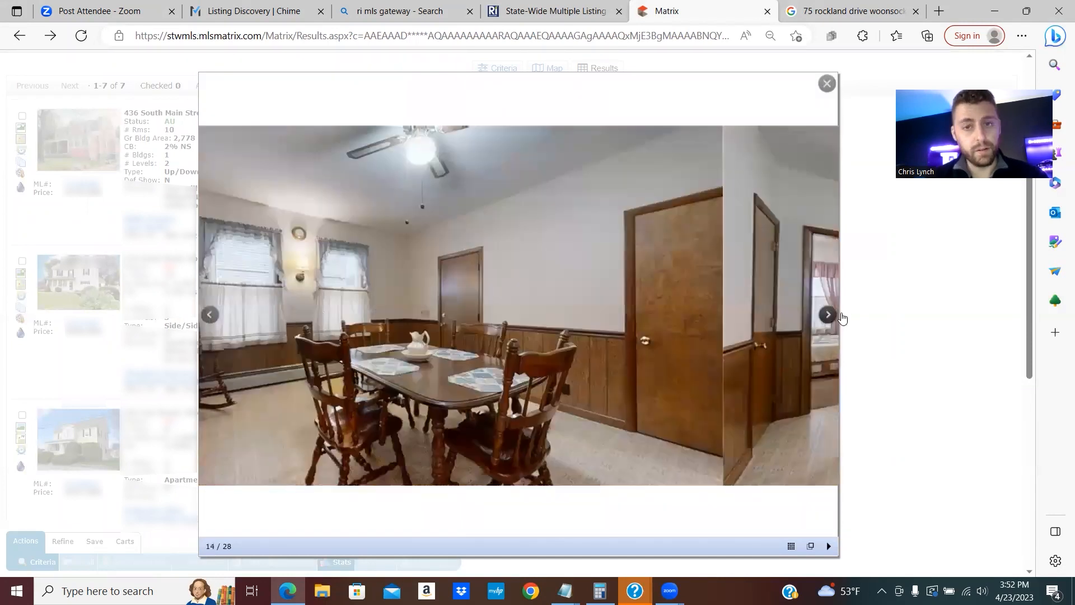
left_click(913, 329)
left_click(442, 319)
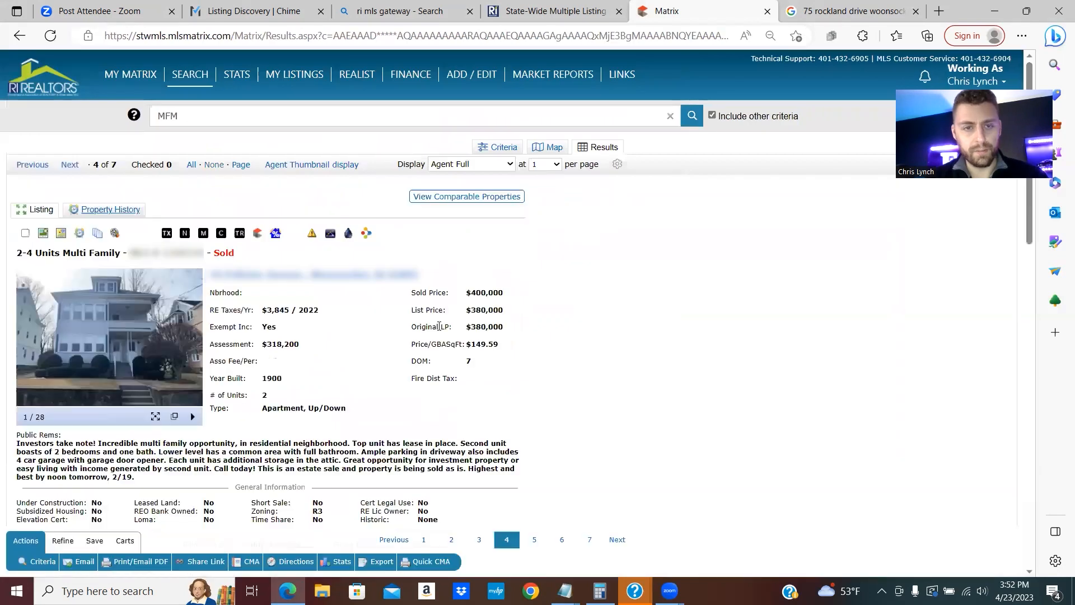
scroll(197, 413, "down", 4)
scroll(441, 396, "up", 3)
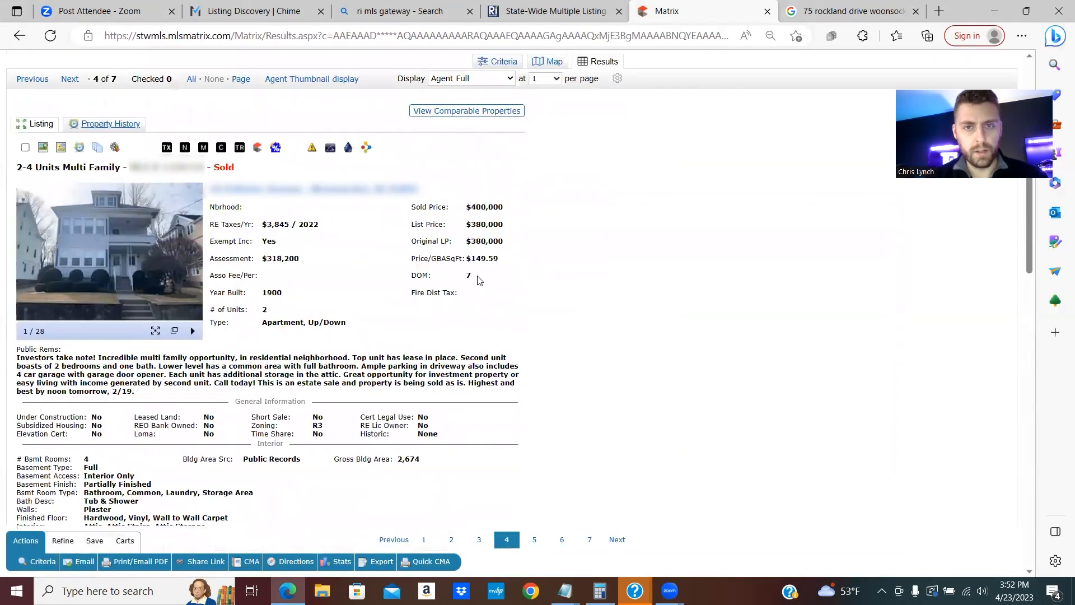
- Copy listing 4's MLS number into Notepad and return to the results list
left_click_drag(471, 234, 513, 235)
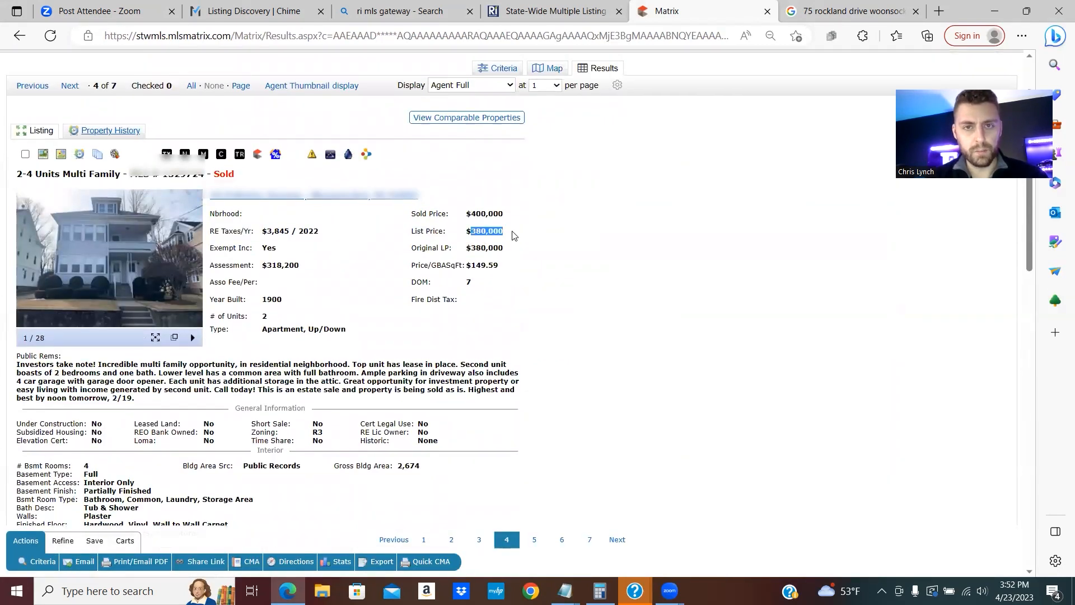
left_click(474, 210)
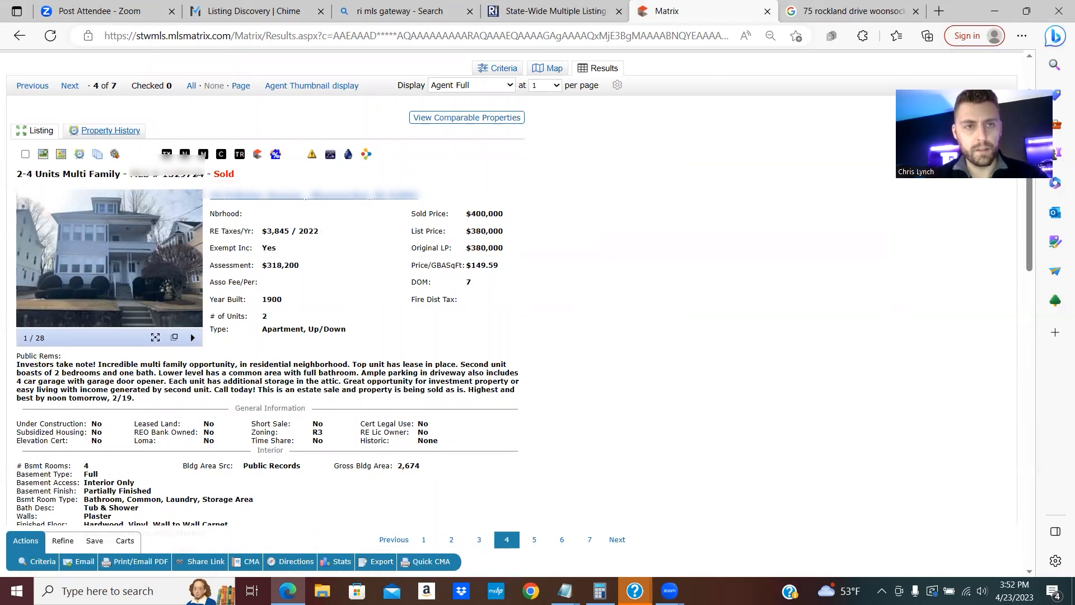
double_click(195, 172)
right_click(195, 172)
left_click(225, 183)
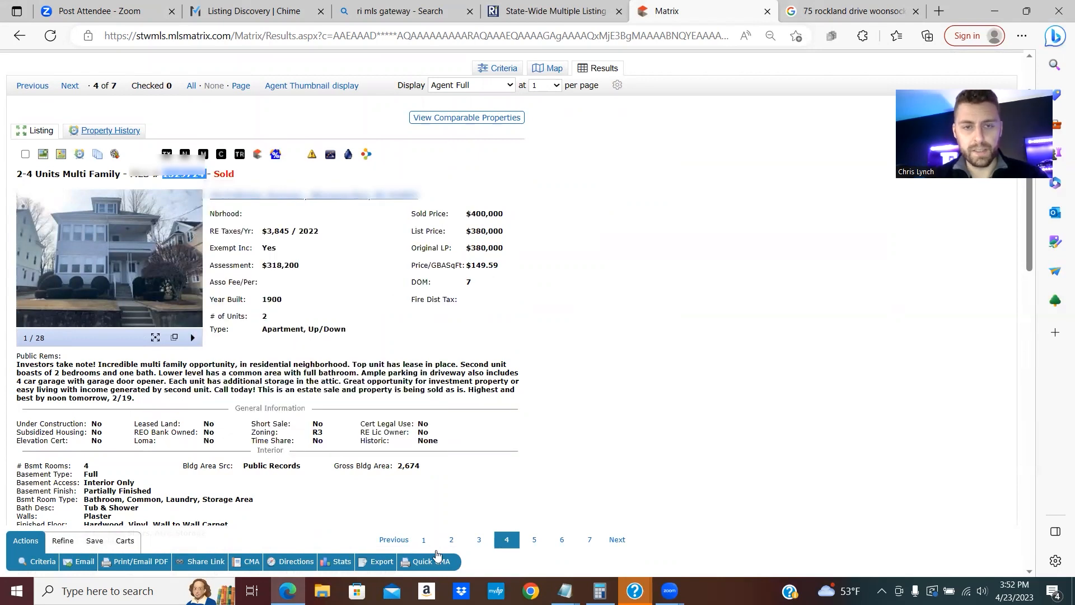
left_click(565, 591)
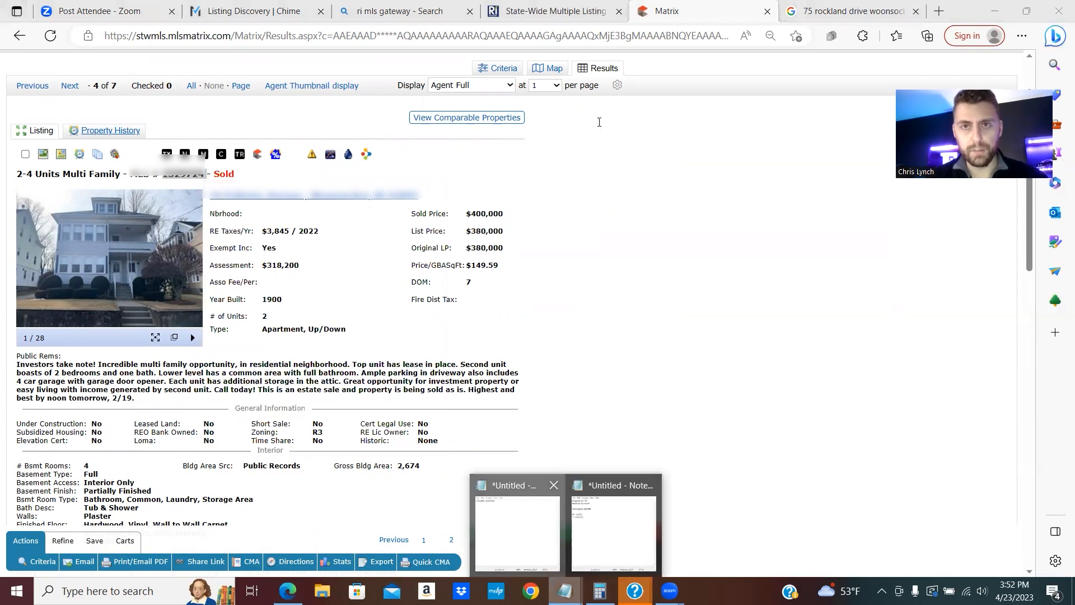
right_click(606, 89)
left_click(633, 143)
left_click(807, 52)
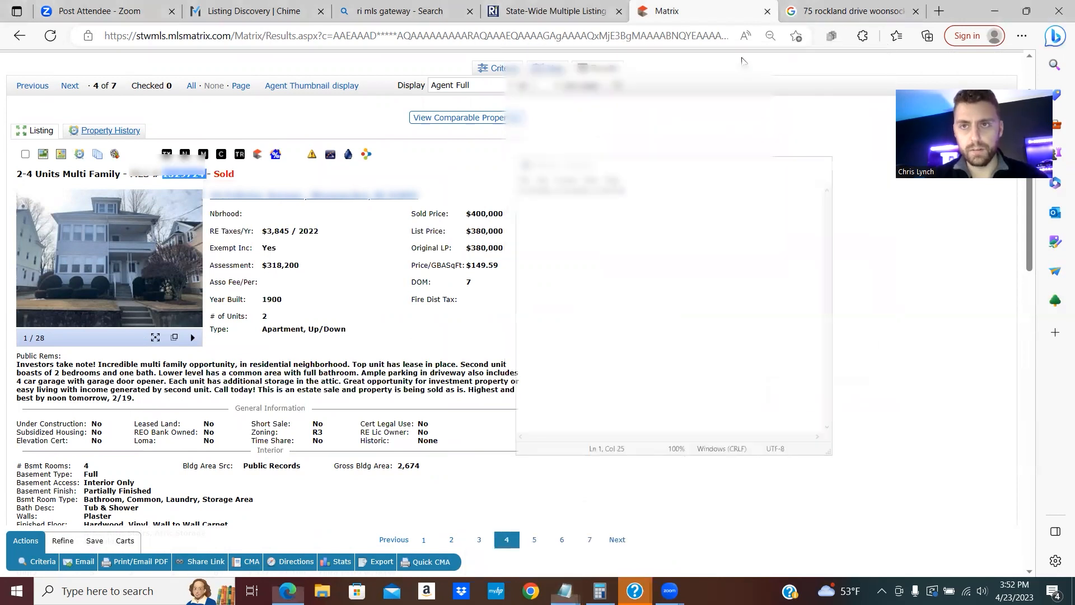
left_click(16, 37)
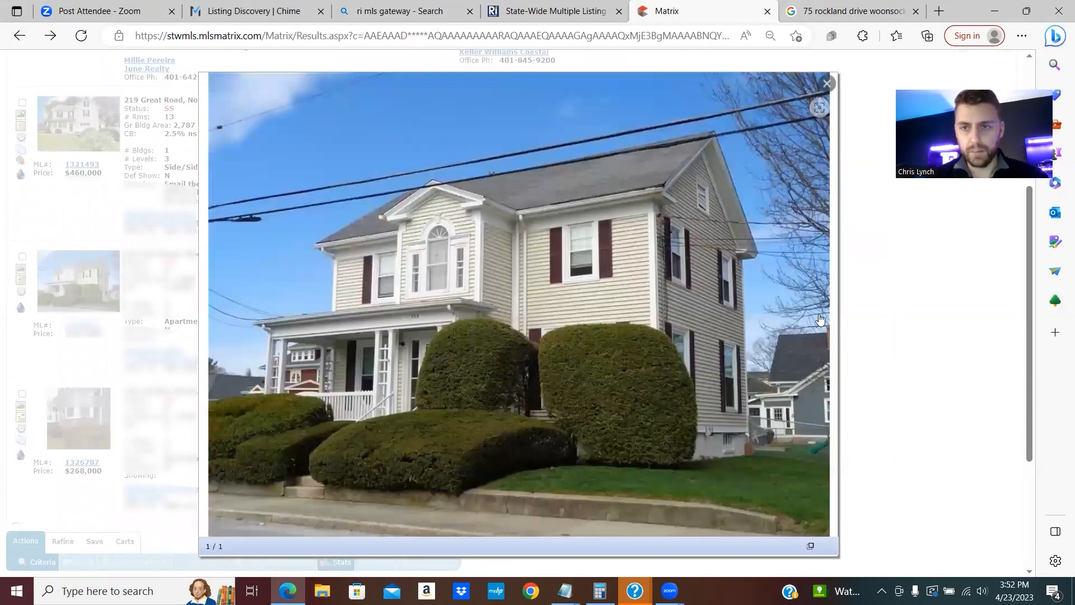
- Open the white house's full details (listing 5) and copy its MLS number
left_click(864, 336)
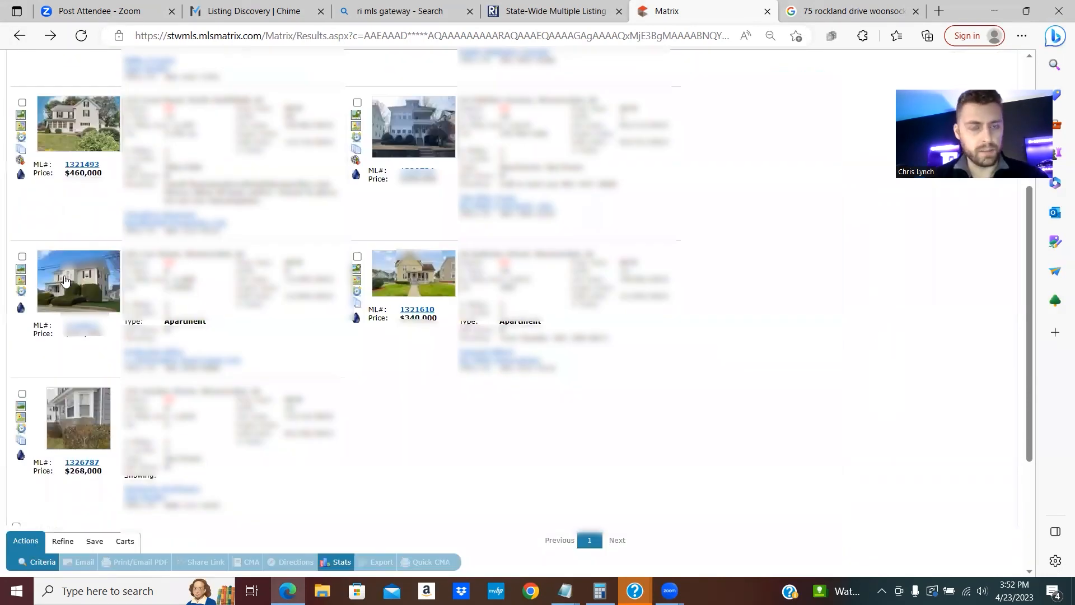
left_click(83, 335)
scroll(293, 315, "down", 7)
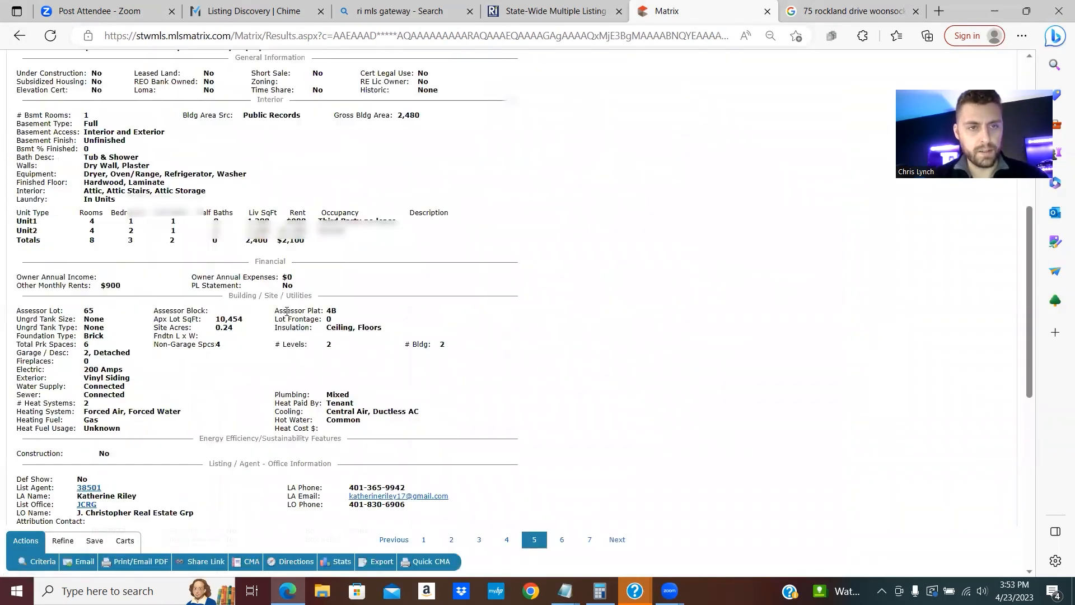
scroll(302, 280, "up", 6)
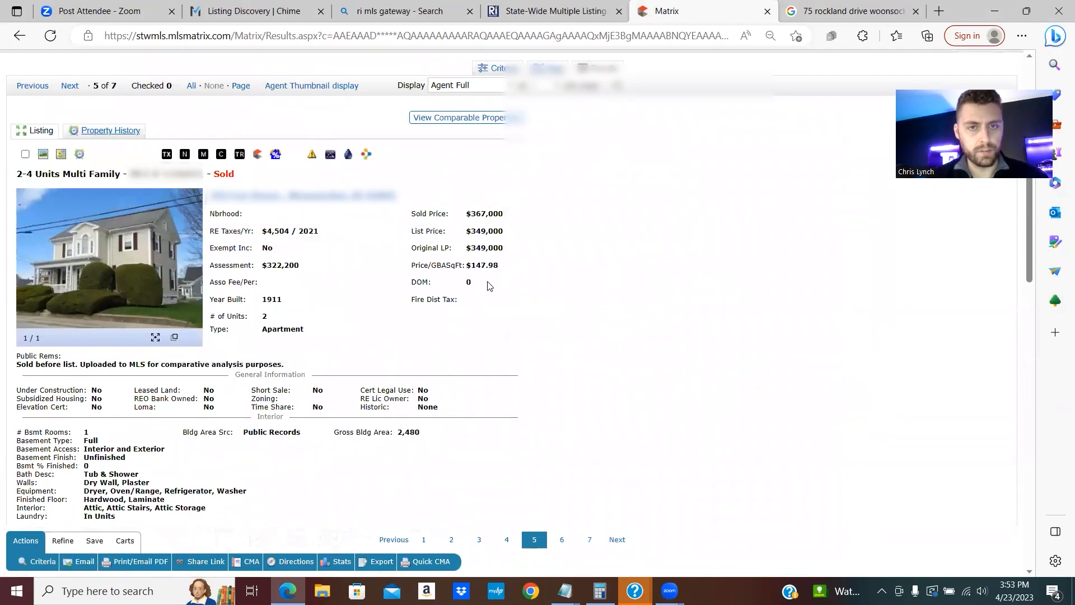
double_click(180, 174)
right_click(181, 174)
left_click(213, 183)
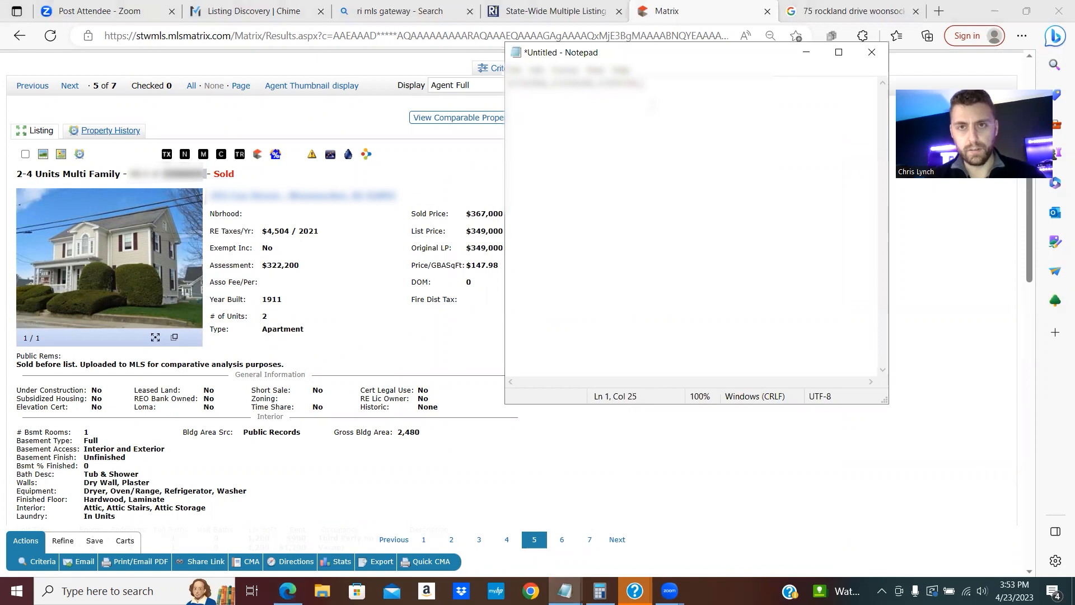
- Append it to the Notepad list, copy the whole line of MLS numbers, and show comps on the map
right_click(658, 87)
left_click(663, 140)
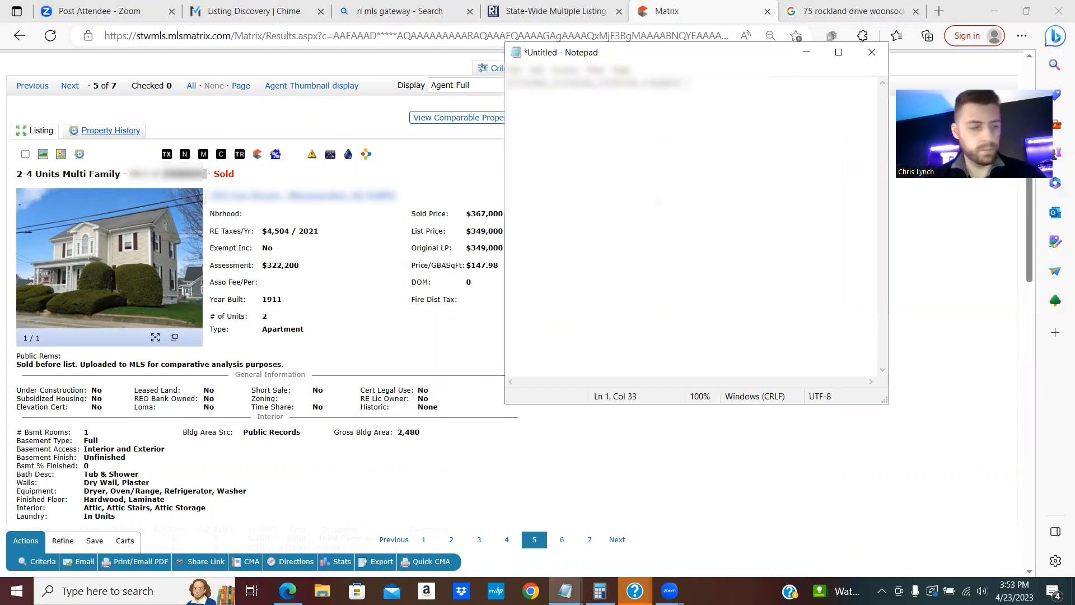
left_click_drag(684, 83, 509, 83)
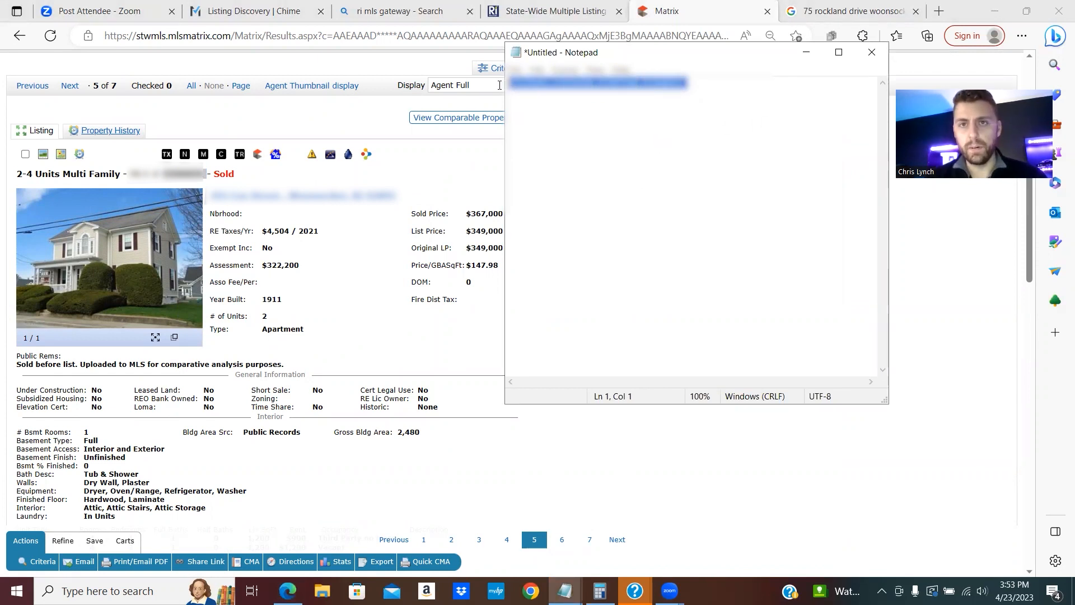
right_click(562, 82)
left_click(593, 124)
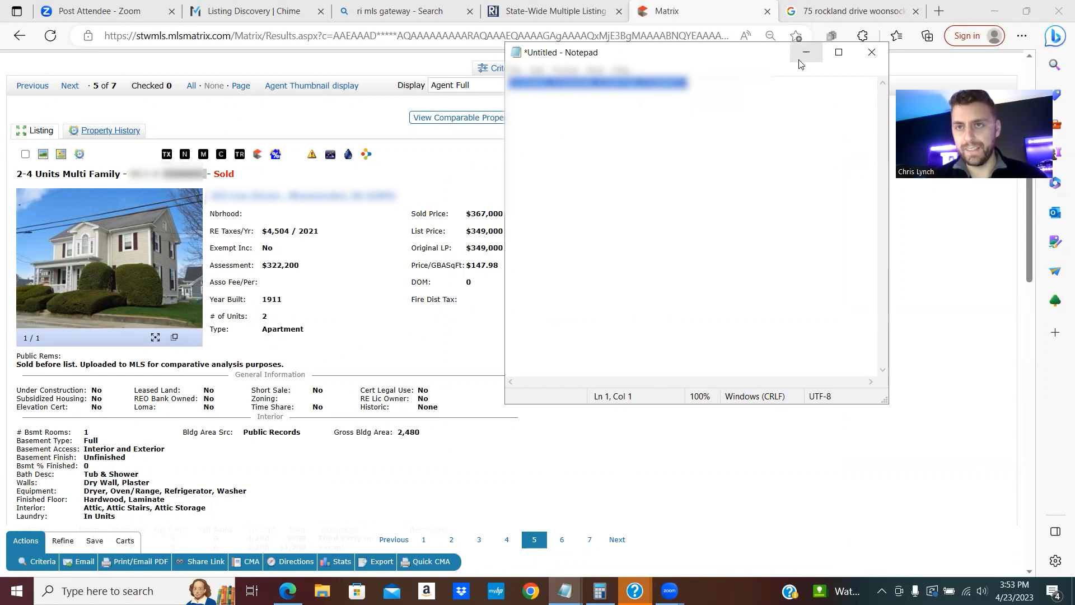
left_click(807, 52)
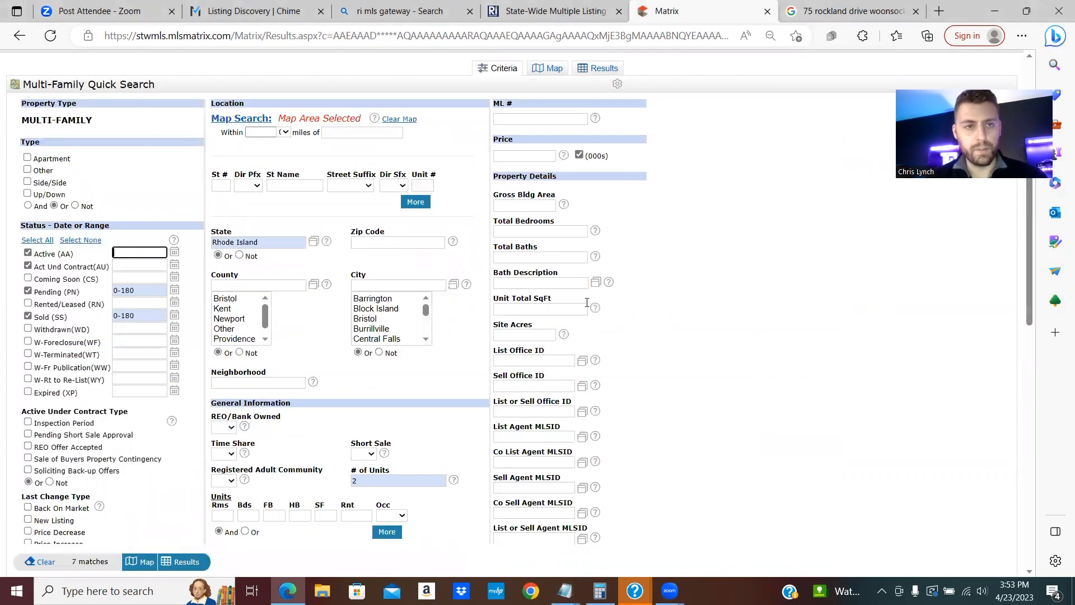
left_click(552, 148)
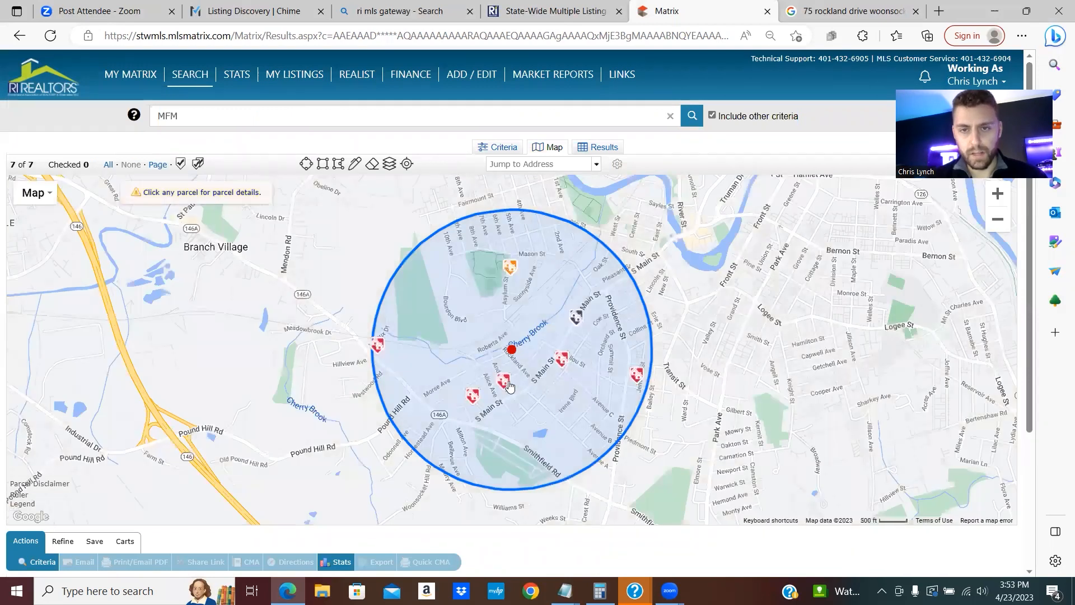
mouse_move(476, 402)
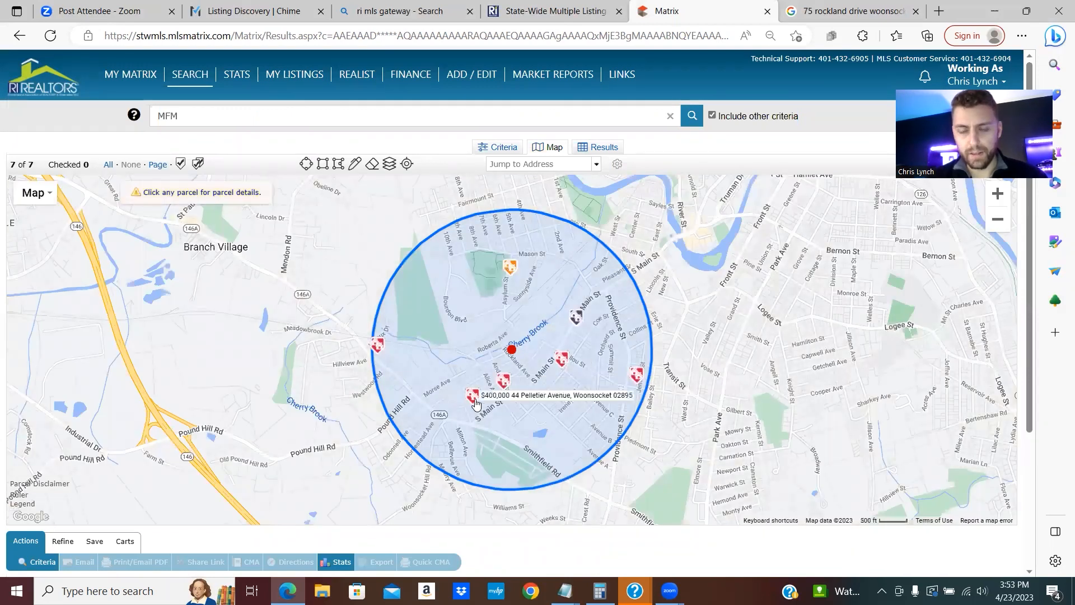
mouse_move(641, 383)
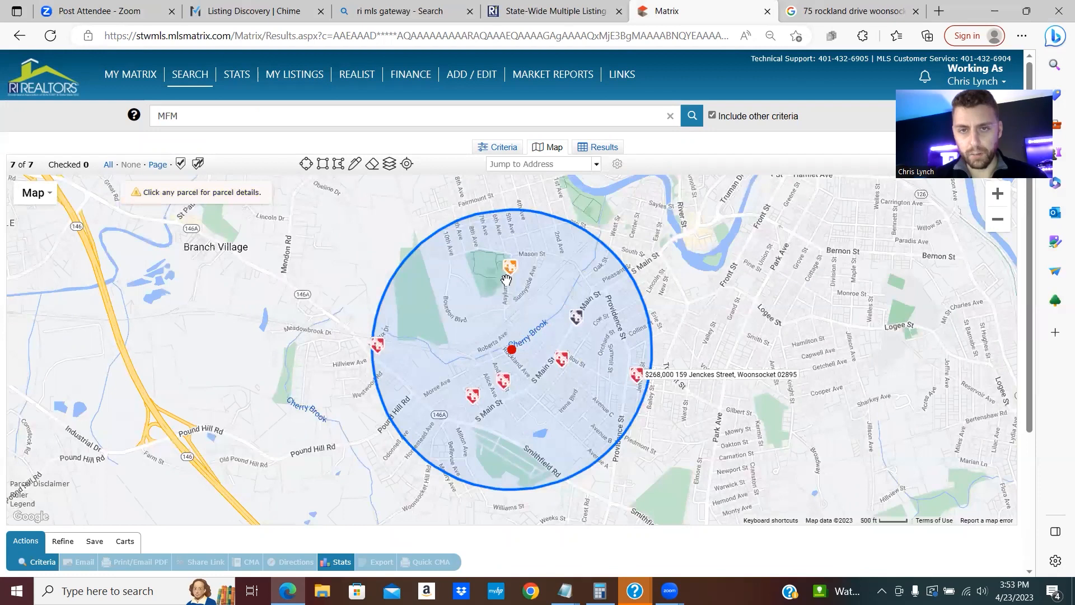
mouse_move(505, 388)
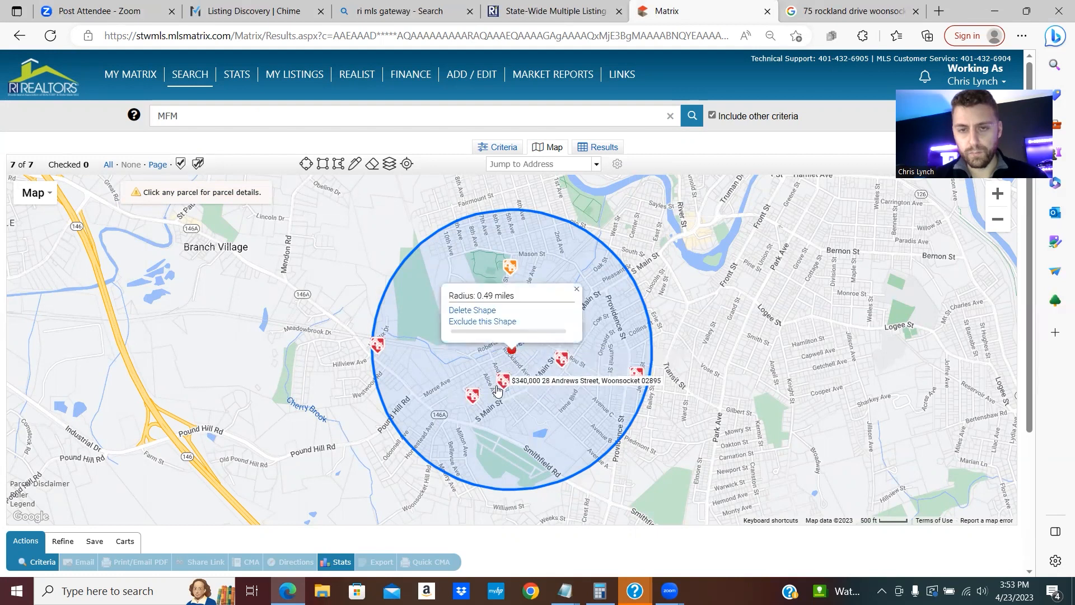
scroll(535, 381, "up", 2)
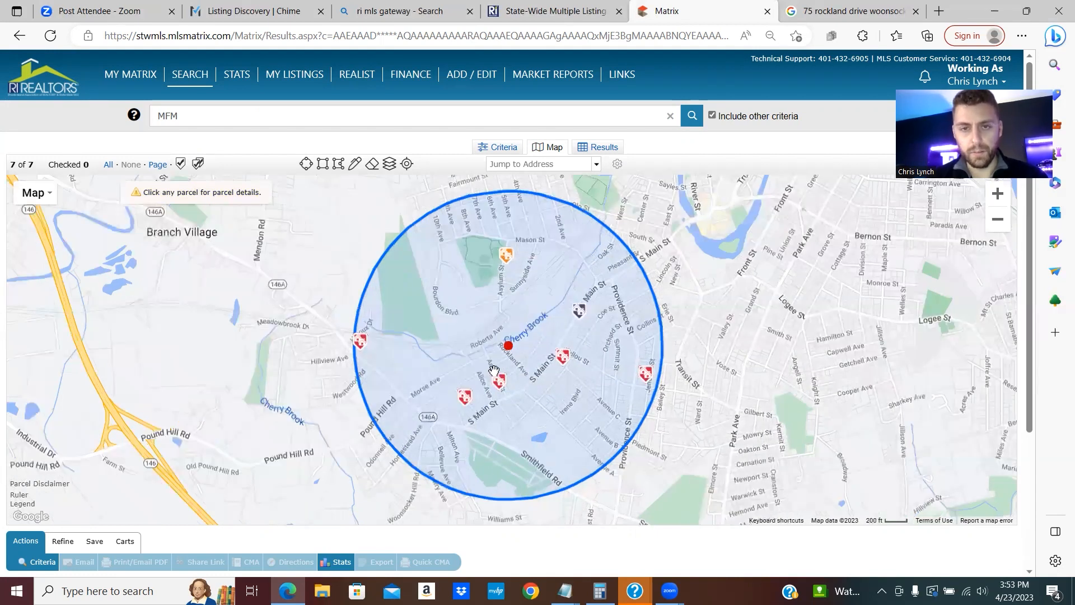
scroll(401, 419, "up", 2)
scroll(436, 397, "down", 1)
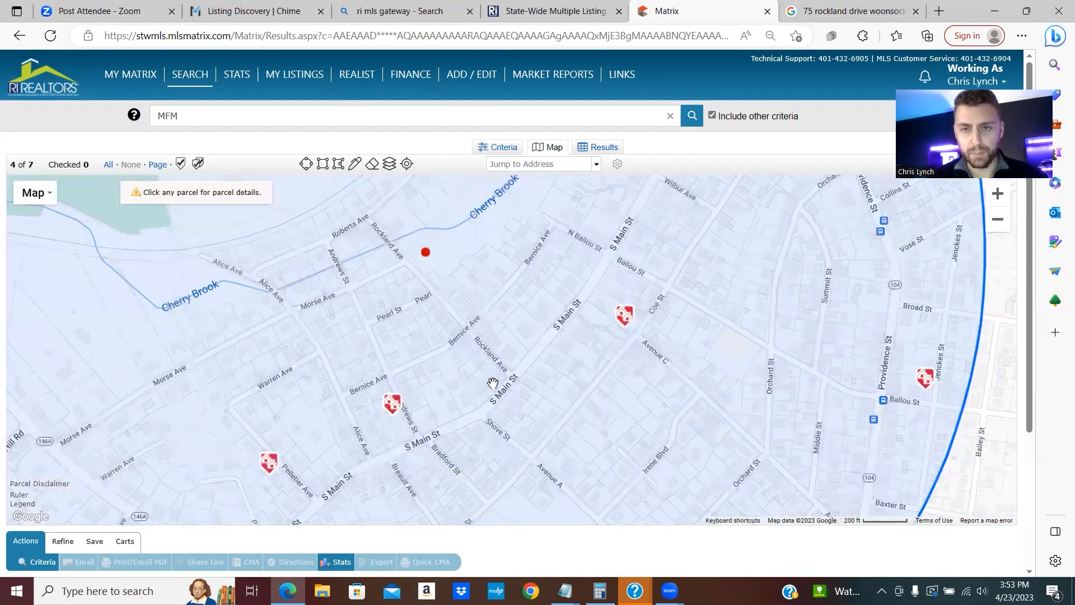
mouse_move(633, 312)
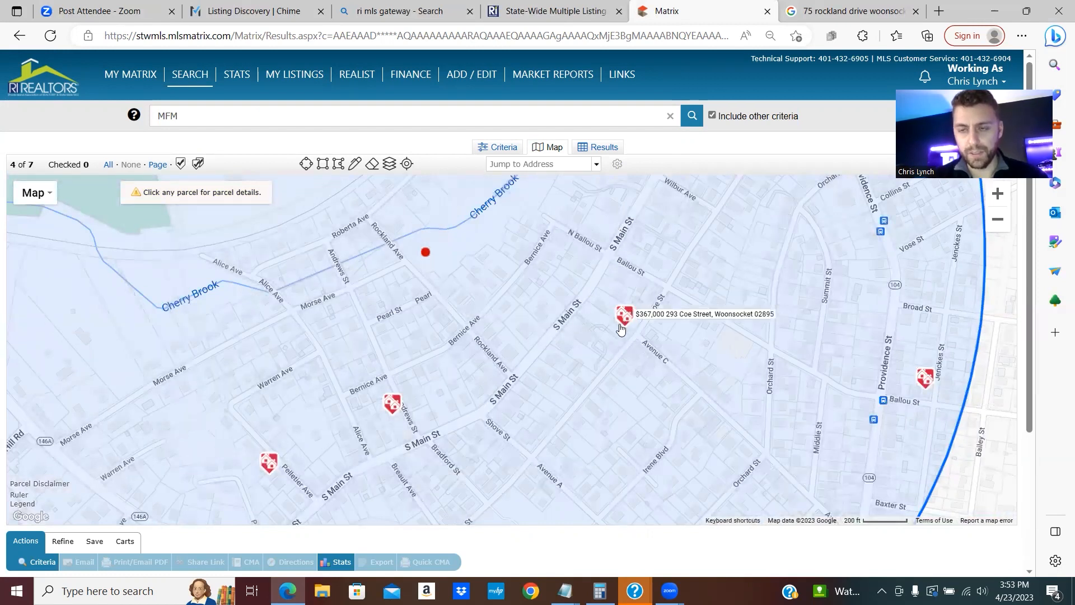
scroll(509, 315, "down", 1)
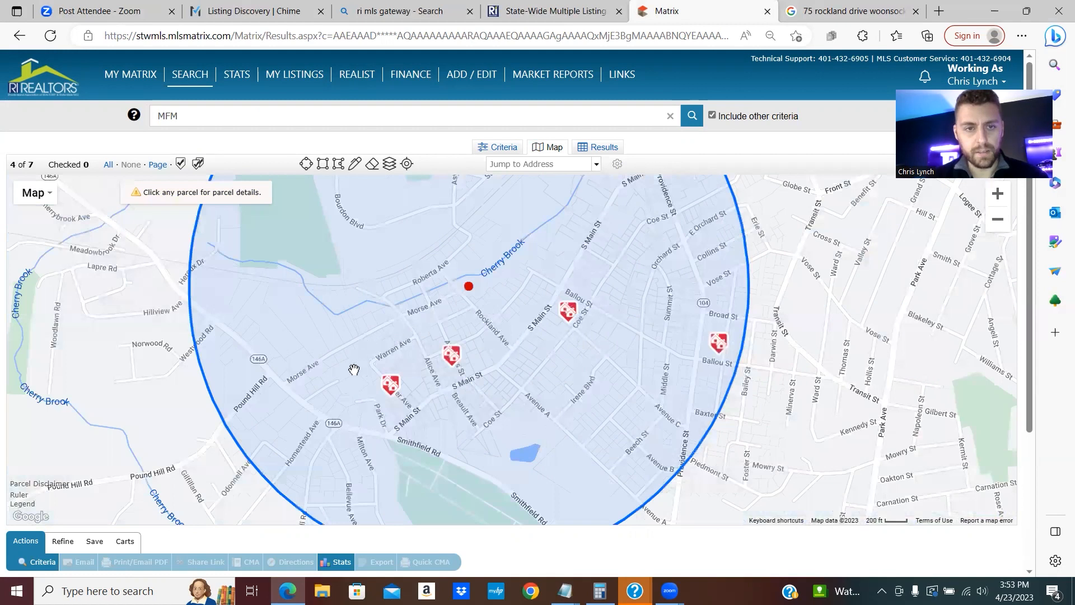
left_click_drag(459, 320, 394, 385)
mouse_move(397, 196)
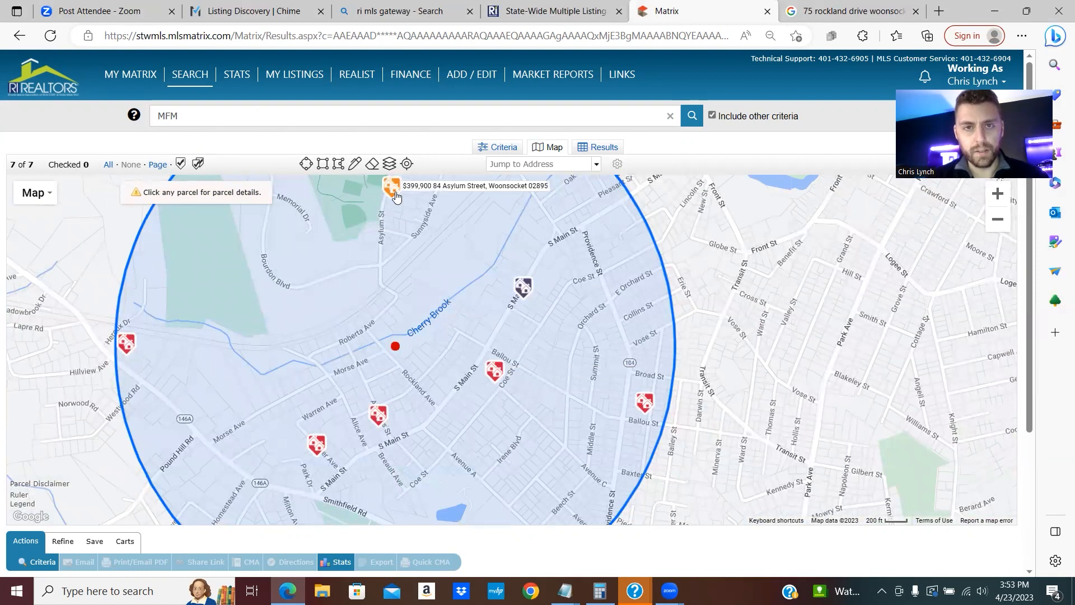
left_click(392, 188)
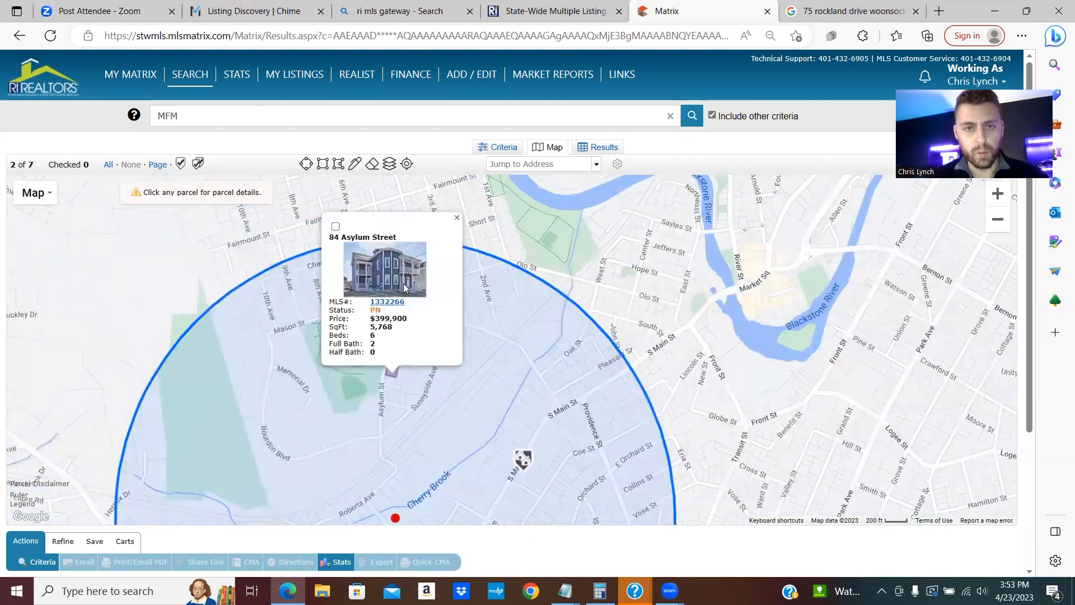
left_click(457, 219)
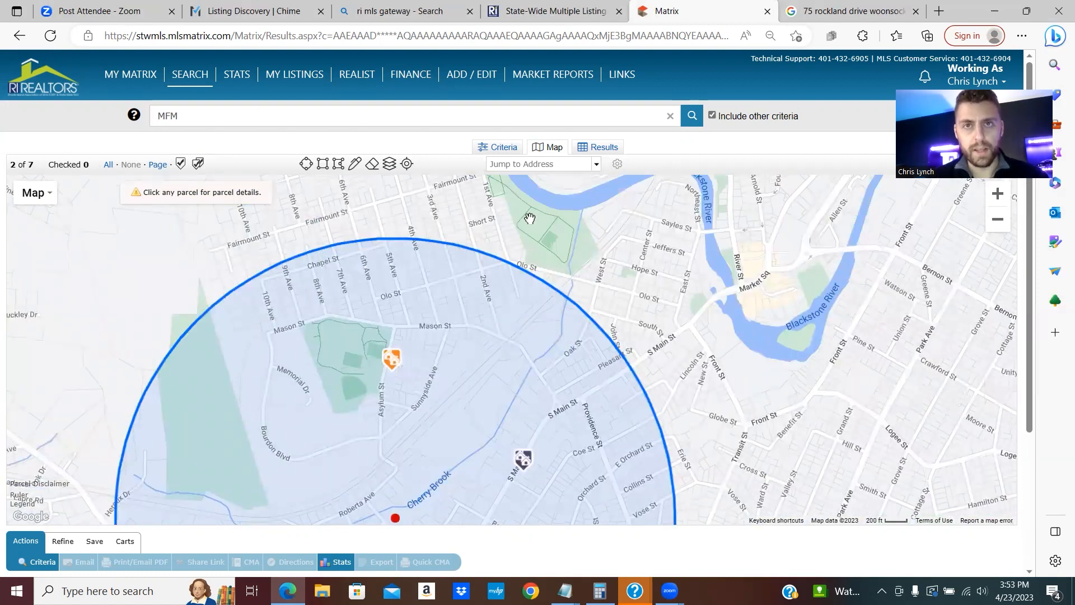
- Switch to the Listing Discovery | Chime browser tab
left_click(256, 11)
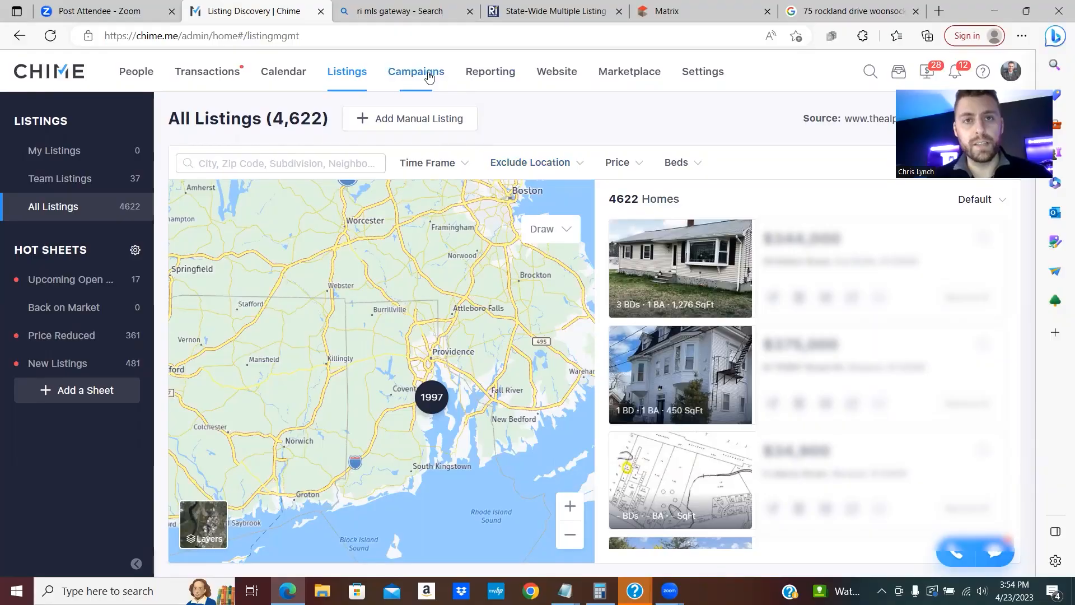
- Create a new Seller CMA Presentation via Campaigns > CMA > Add New
left_click(429, 77)
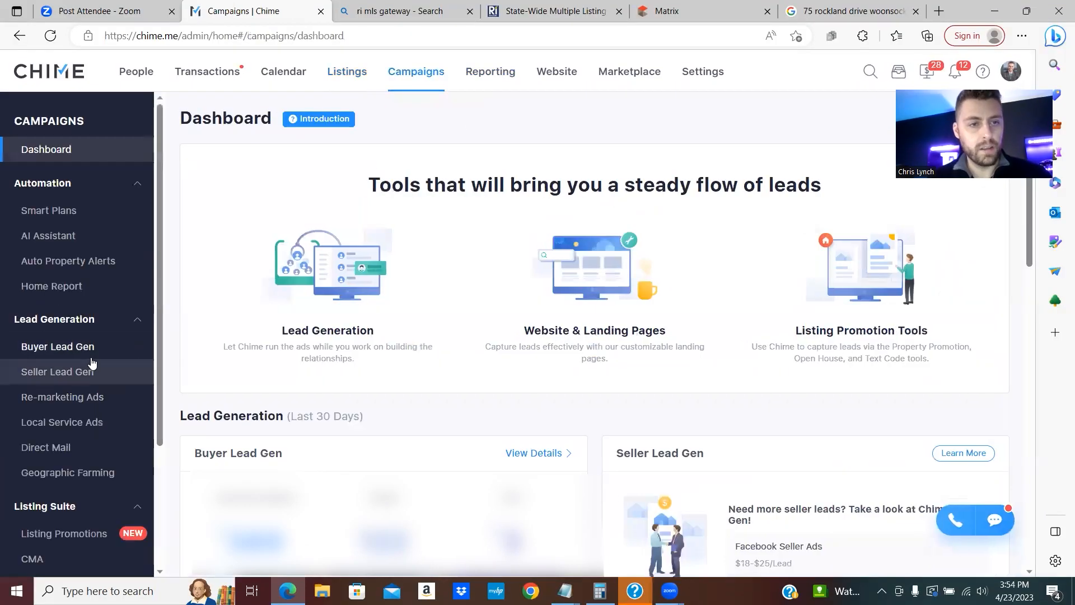
scroll(81, 392, "down", 1)
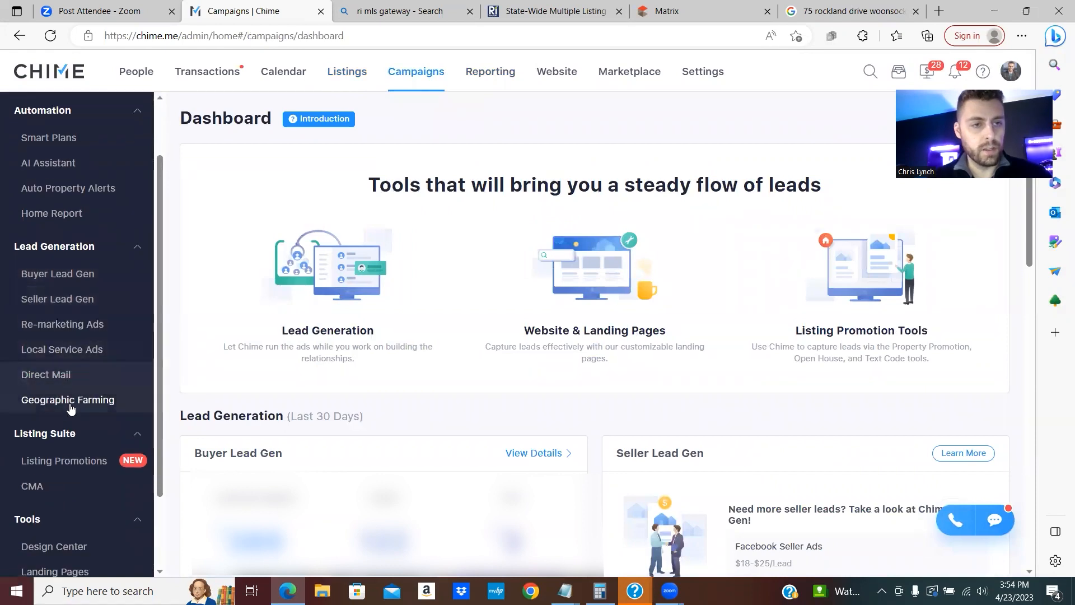
left_click(53, 488)
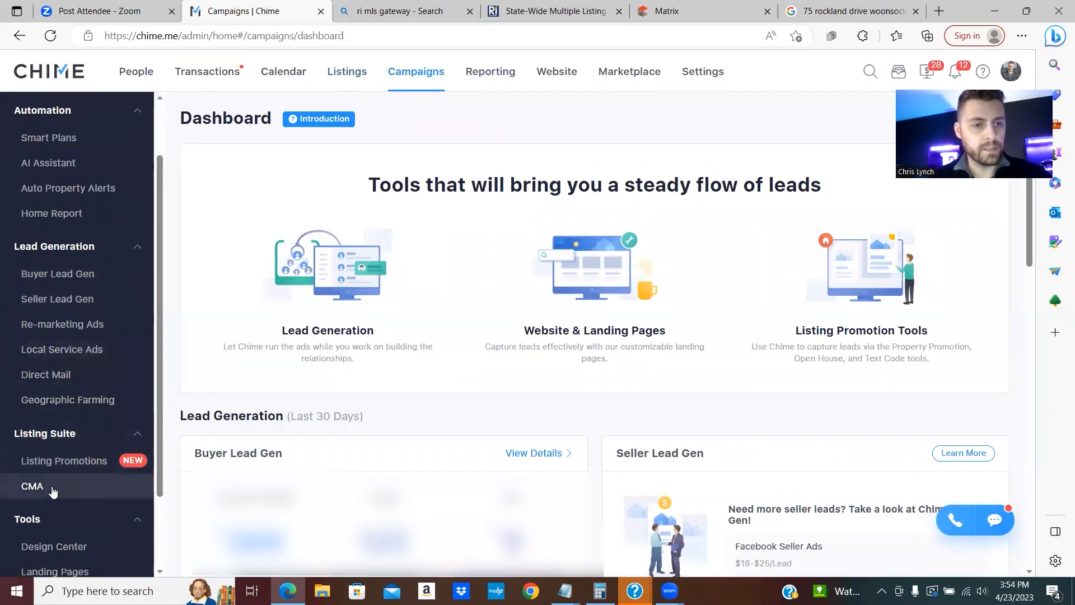
left_click(282, 118)
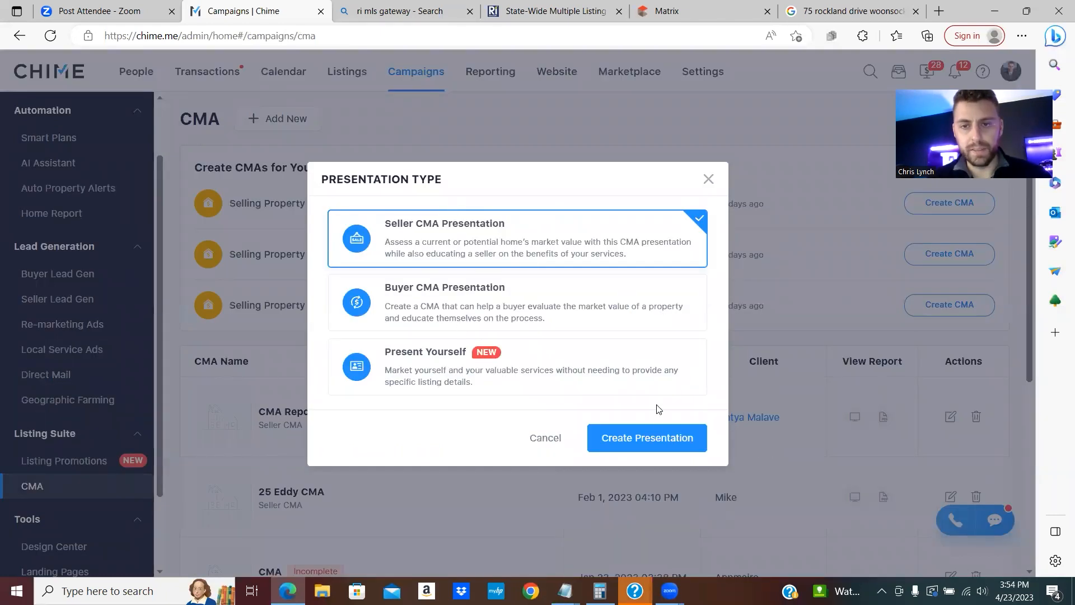
left_click(649, 440)
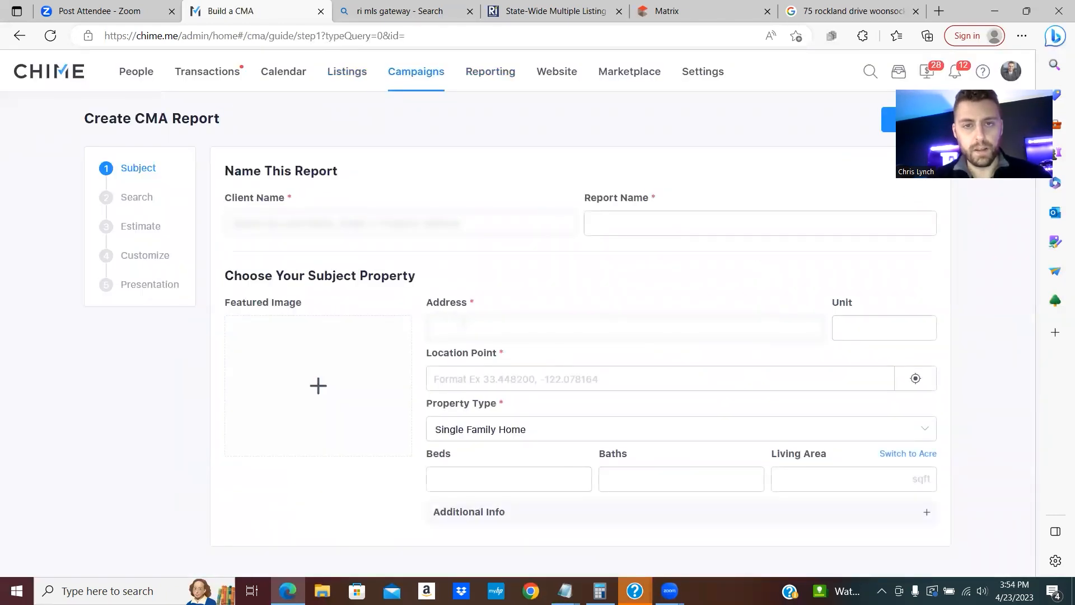
- Pick the client, name the report Duplex, and start typing the subject property's address
left_click(336, 223)
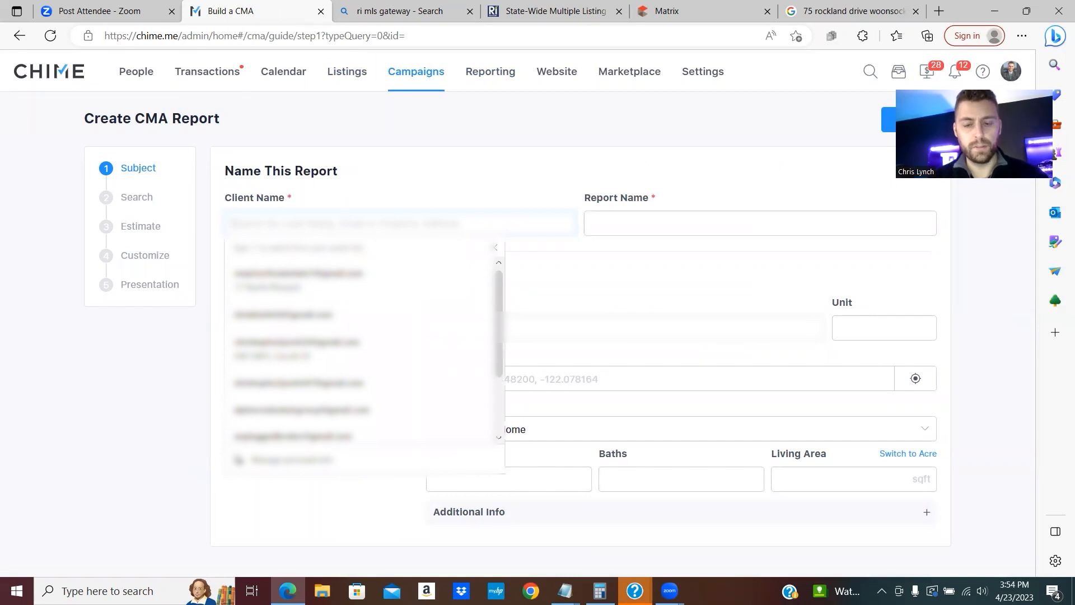
type("ste")
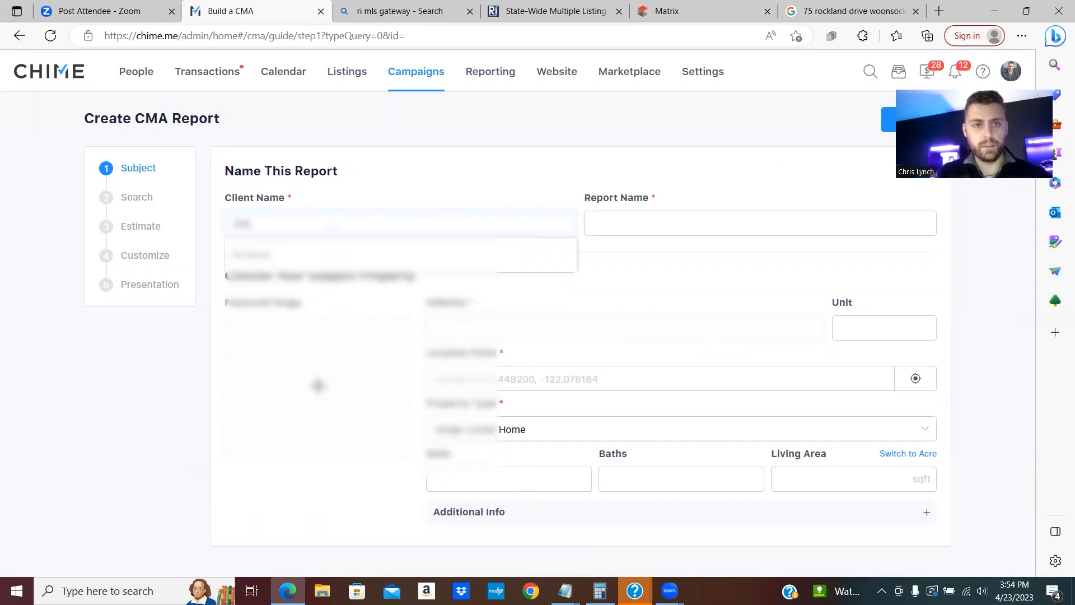
left_click(632, 220)
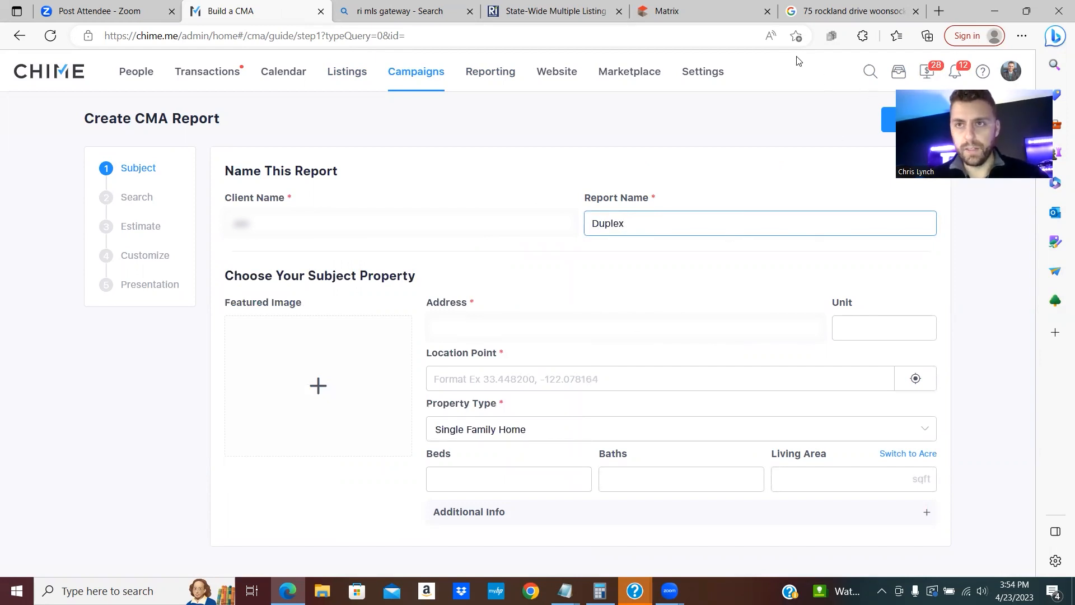
left_click(520, 326)
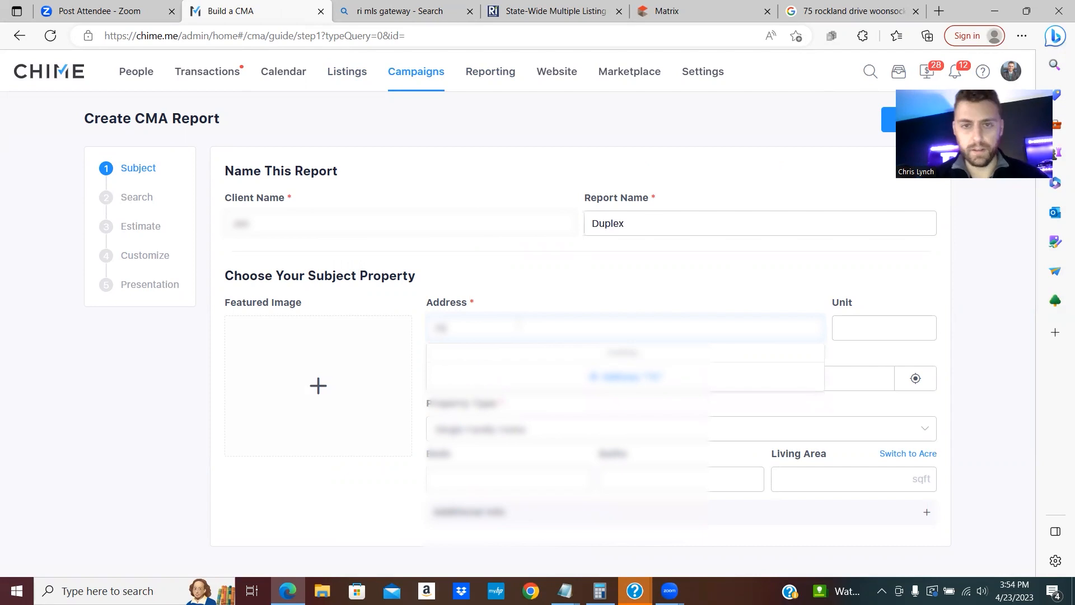
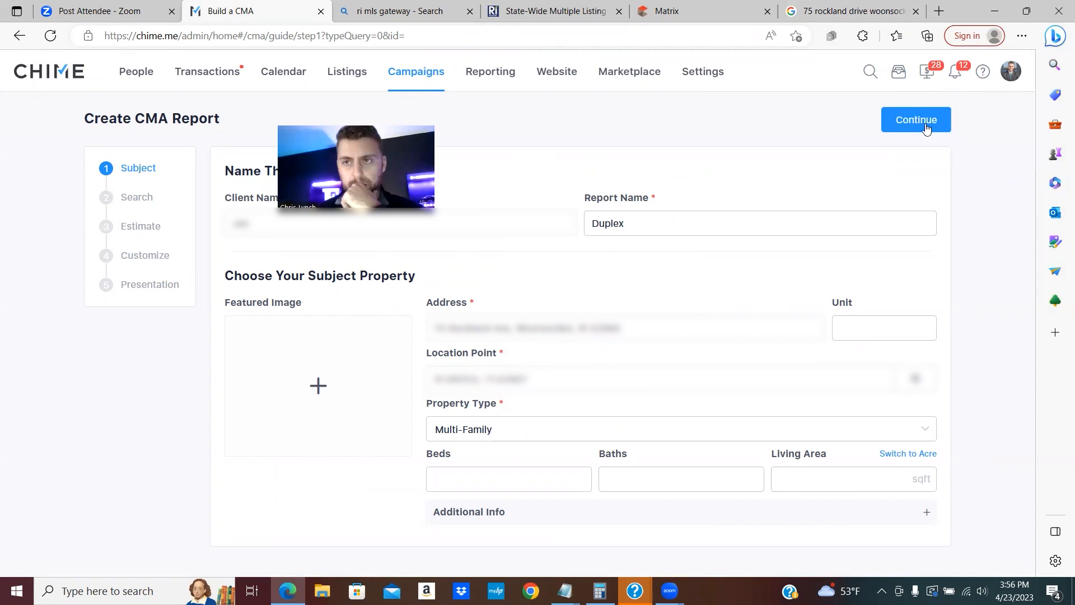
- Continue to the Search step and scroll through the 15 preselected comparables
left_click(927, 128)
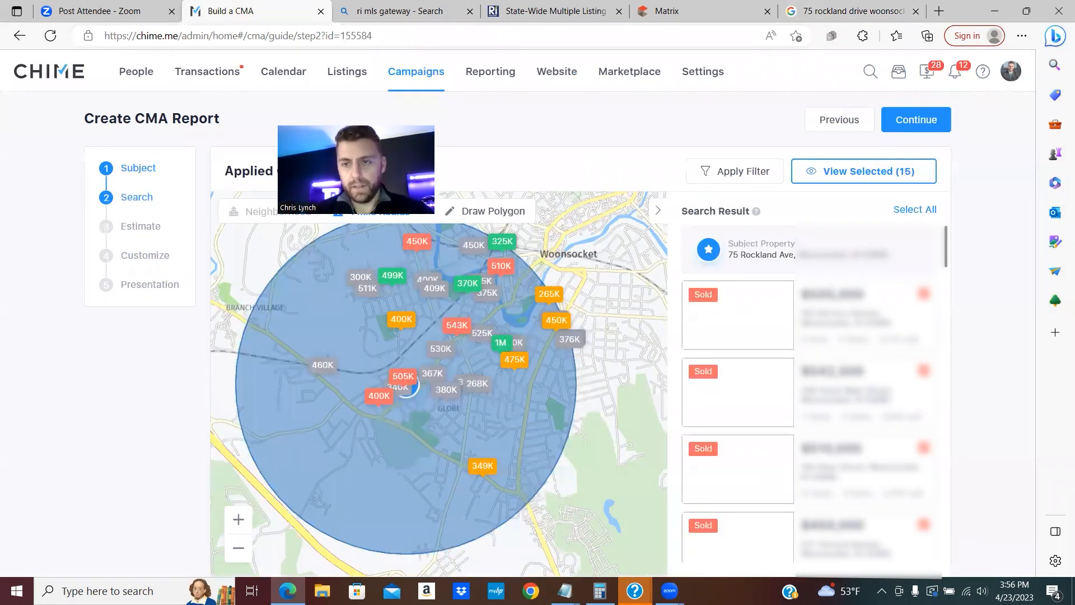
scroll(853, 307, "down", 2)
scroll(791, 294, "down", 3)
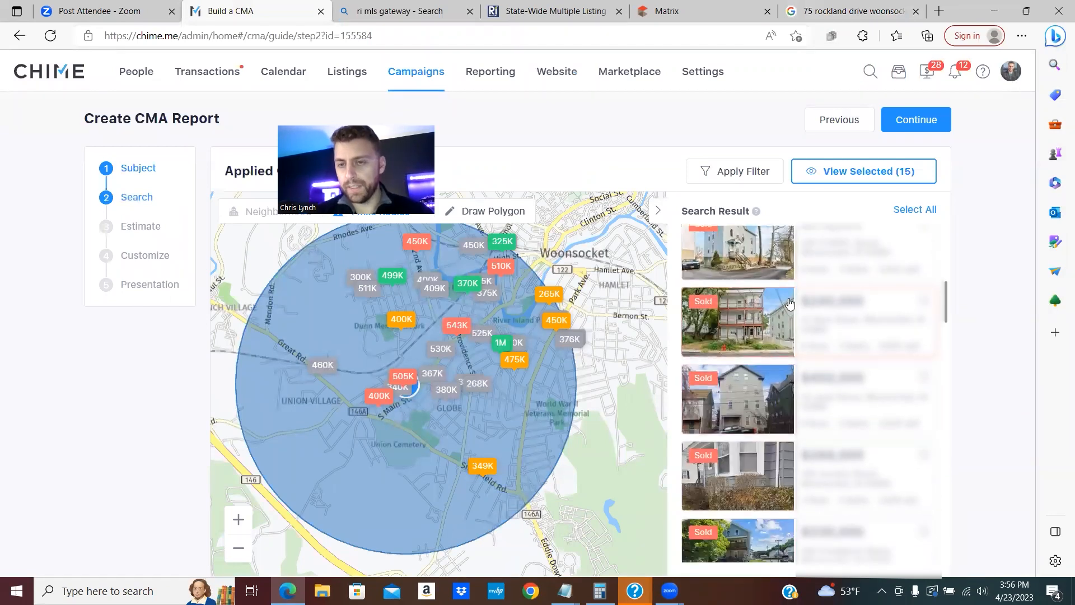
scroll(784, 348, "down", 5)
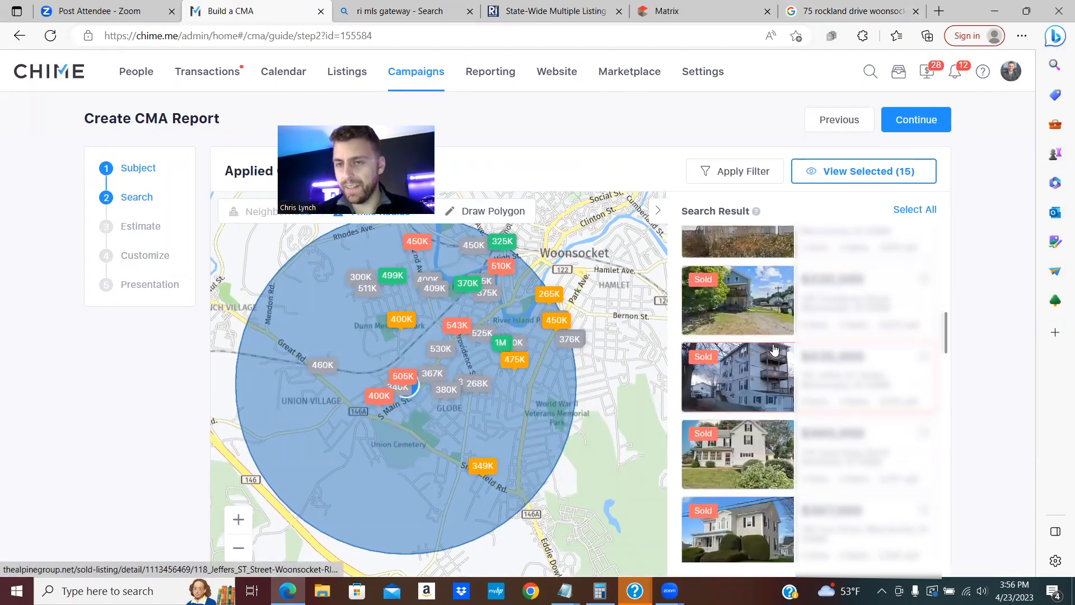
scroll(774, 376, "down", 3)
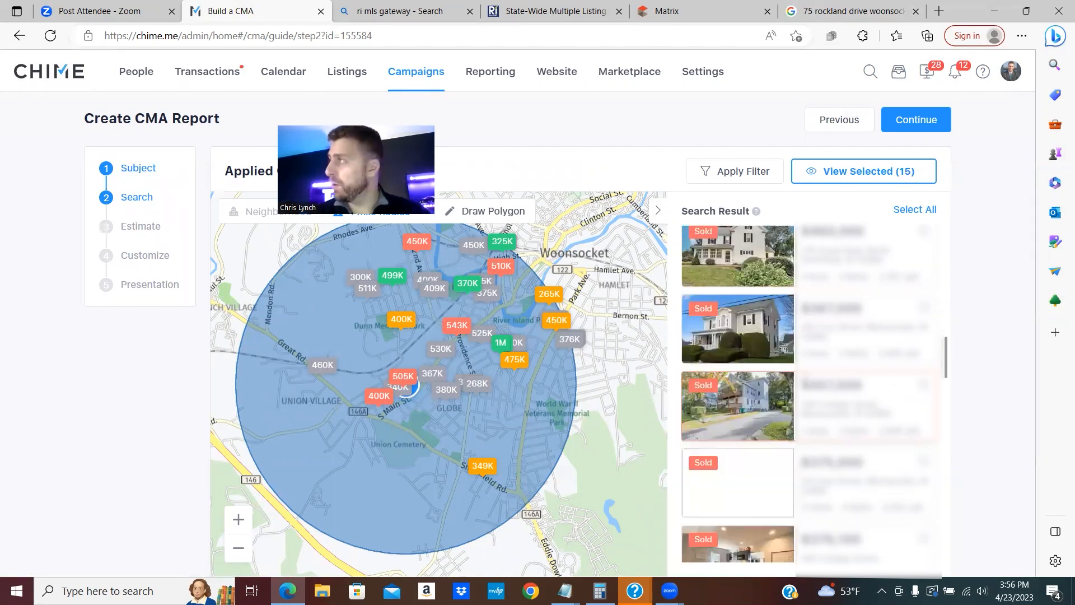
scroll(789, 392, "down", 5)
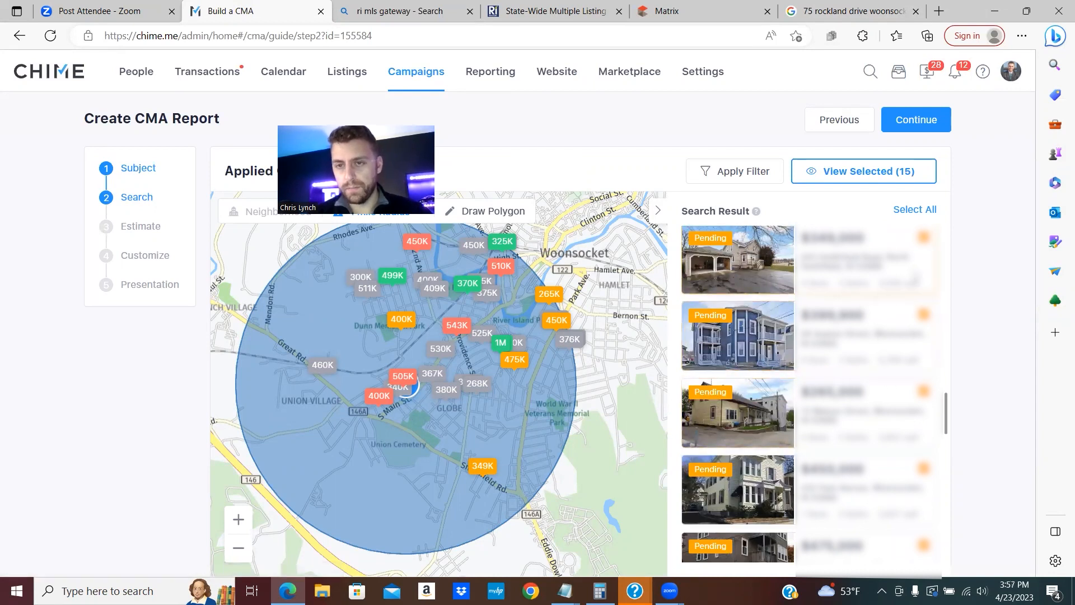
- Clear all preselected comparables using View Selected > Remove All
left_click(728, 173)
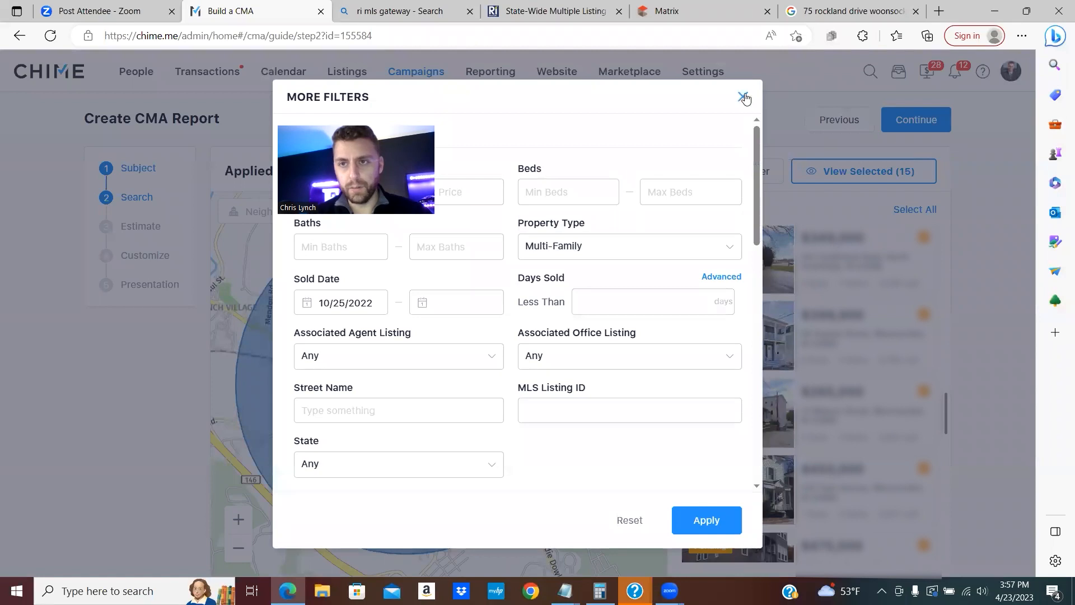
left_click(744, 96)
left_click(838, 185)
left_click(840, 182)
left_click(840, 180)
left_click(994, 242)
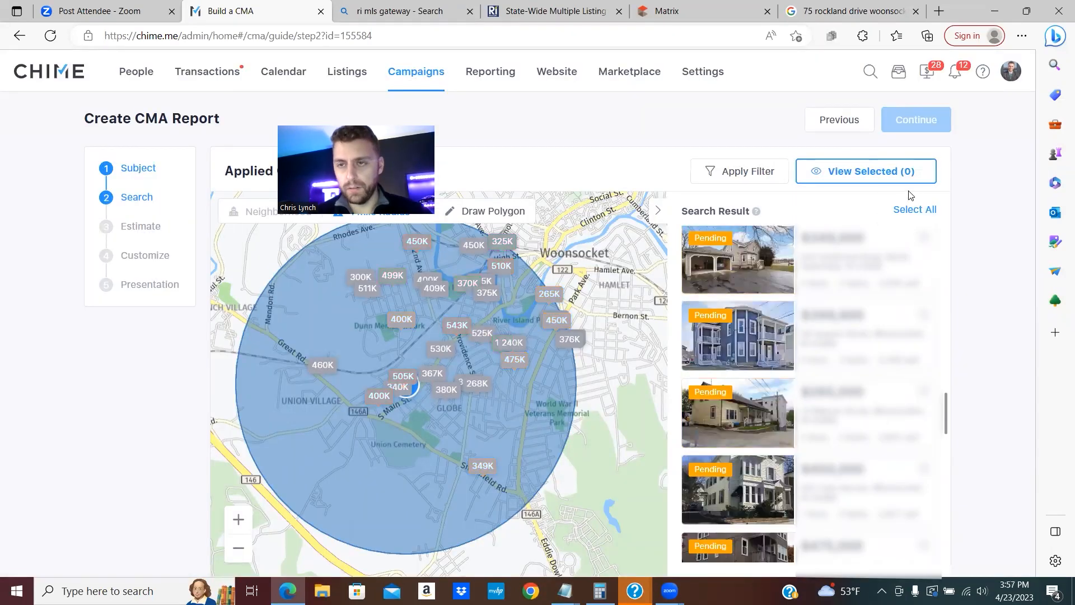
- Paste the MLS IDs from Notepad into the MLS Listing ID filter and apply it
left_click(744, 175)
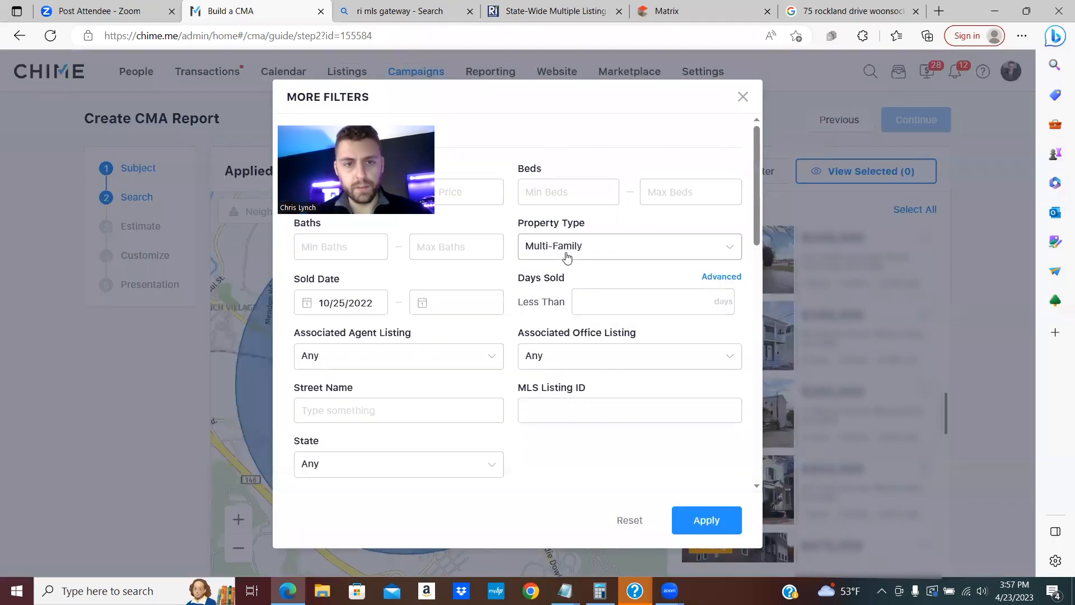
left_click(630, 420)
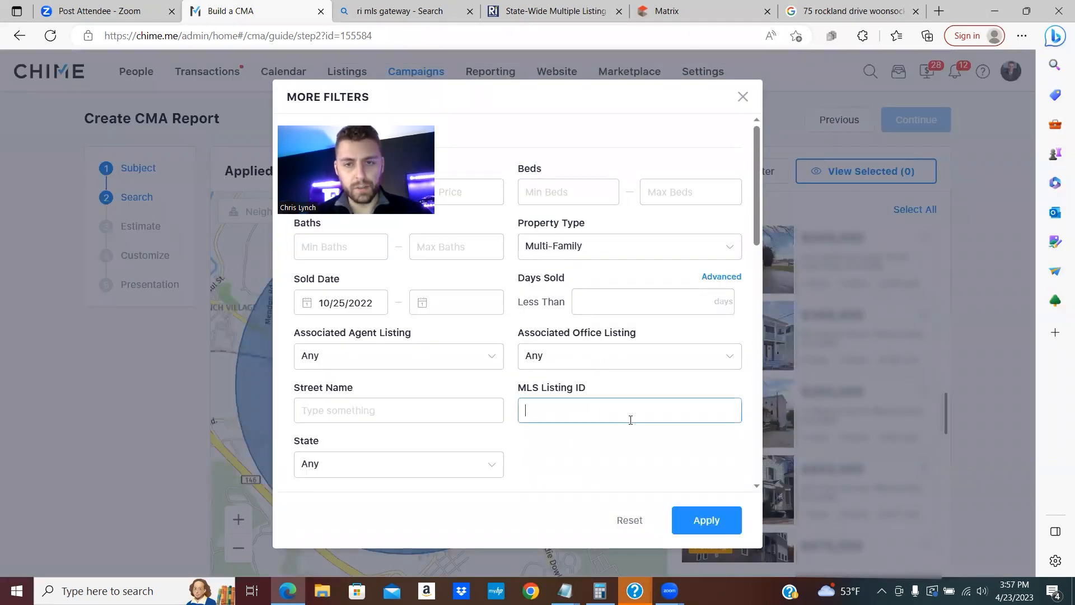
mouse_move(565, 591)
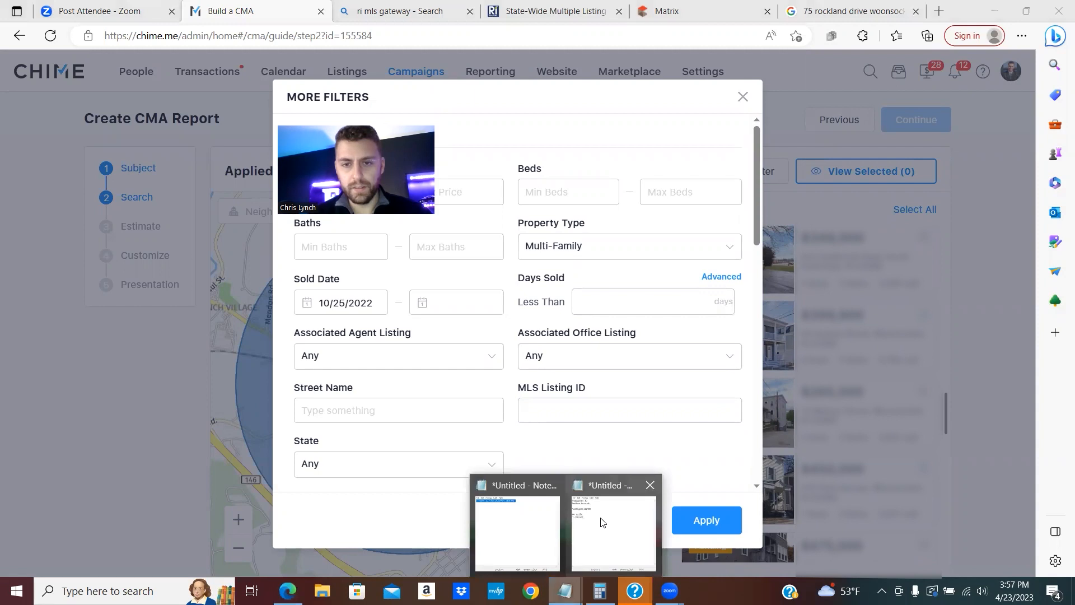
left_click(602, 521)
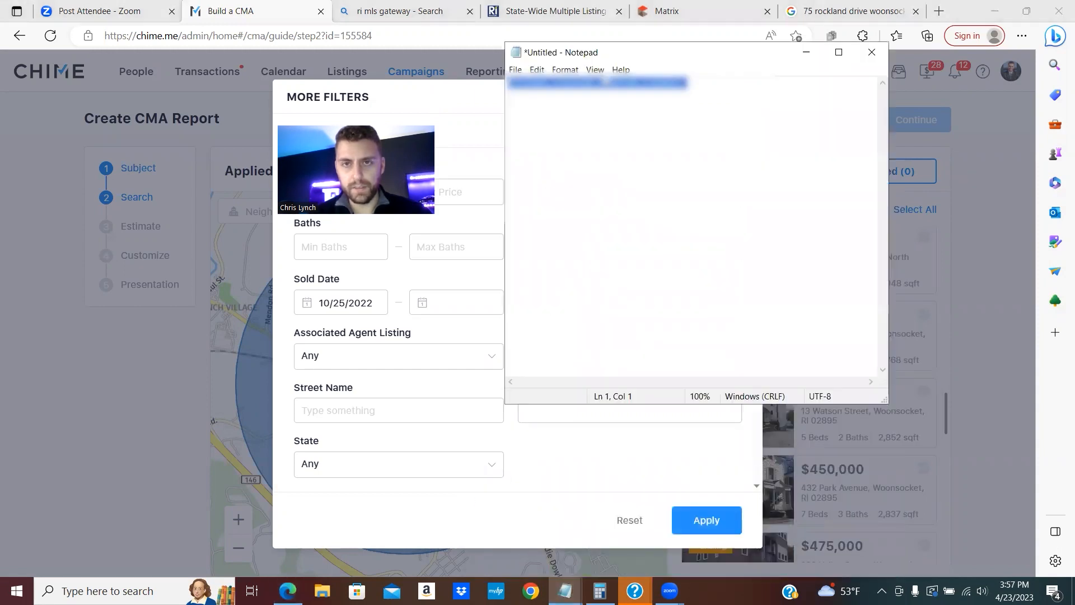
right_click(636, 83)
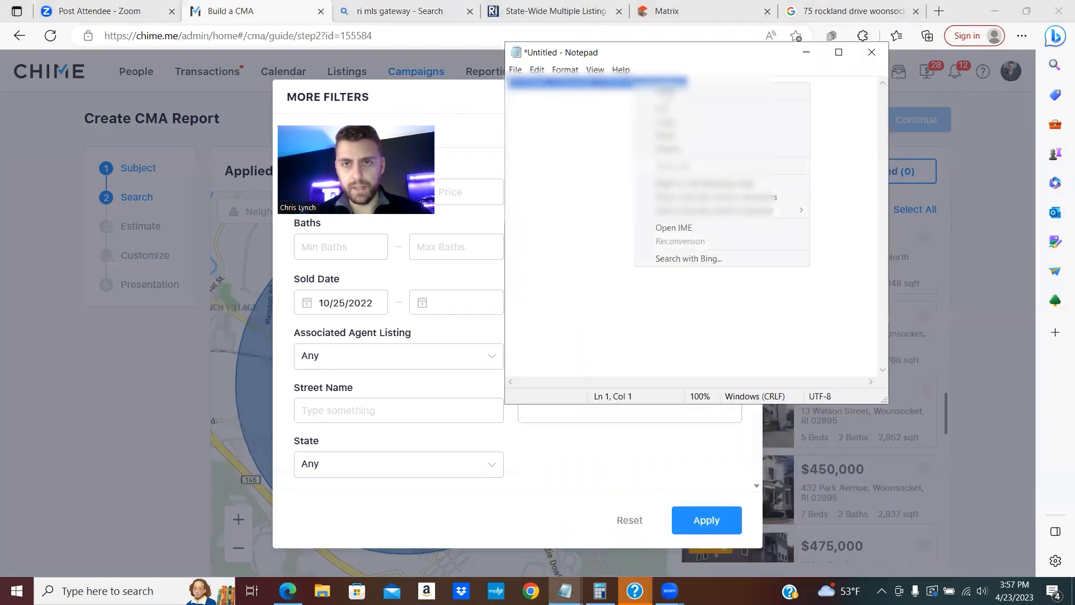
left_click(664, 121)
left_click(807, 52)
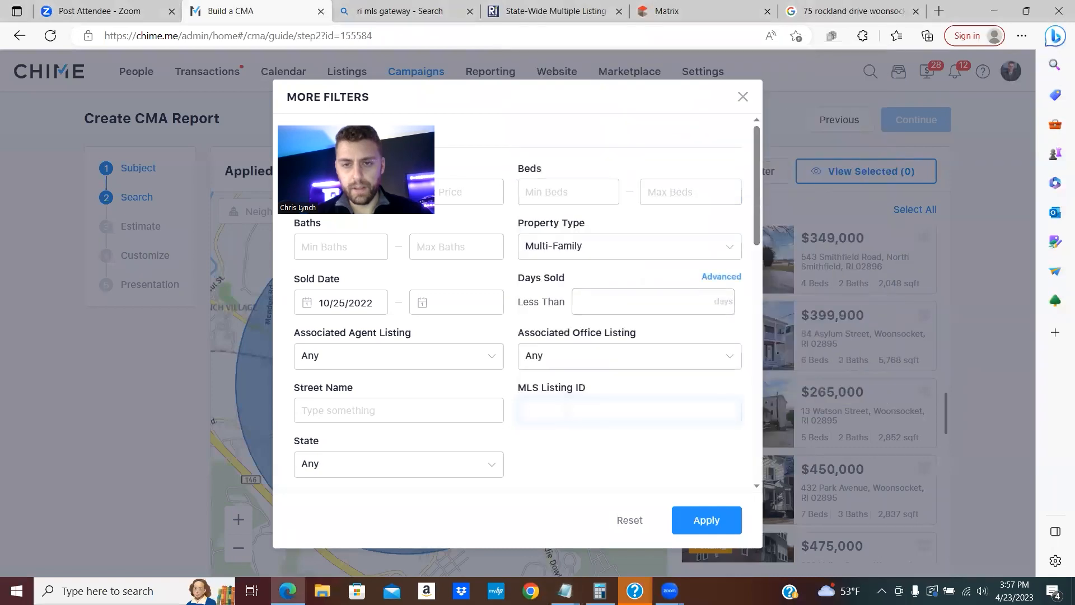
right_click(558, 407)
left_click(649, 273)
left_click(707, 520)
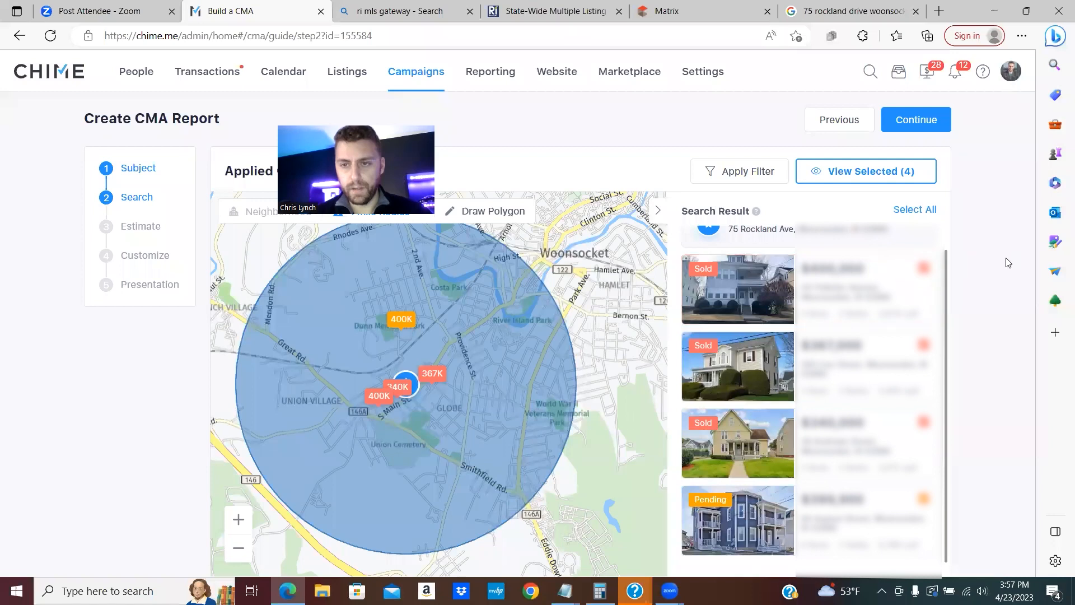
- Continue to the Estimate step and review the four comparables averaging $376,725
scroll(776, 328, "up", 1)
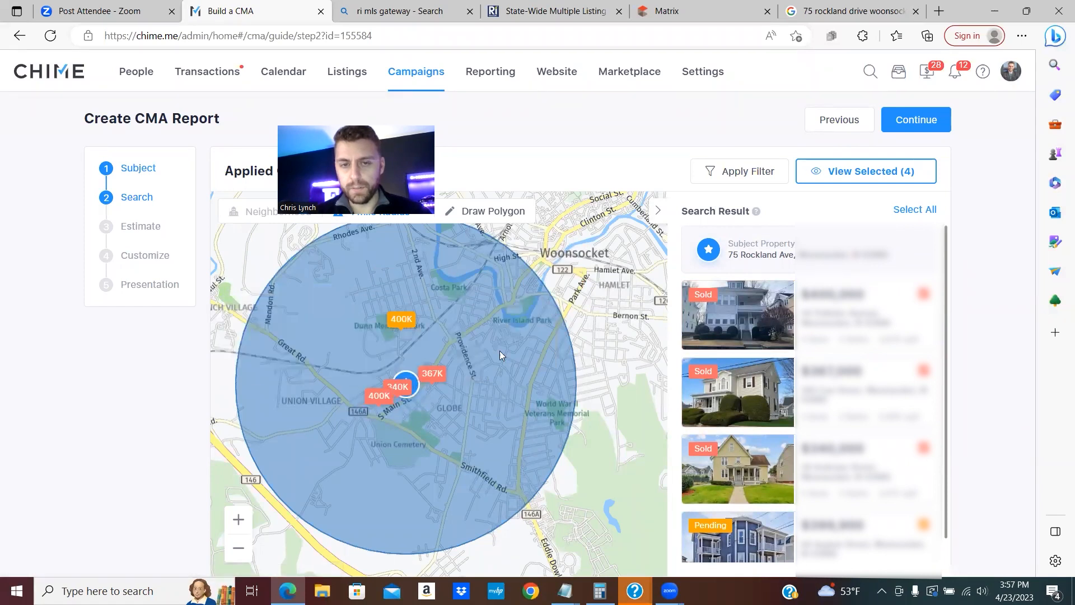
mouse_move(366, 408)
left_click(914, 121)
scroll(602, 277, "down", 4)
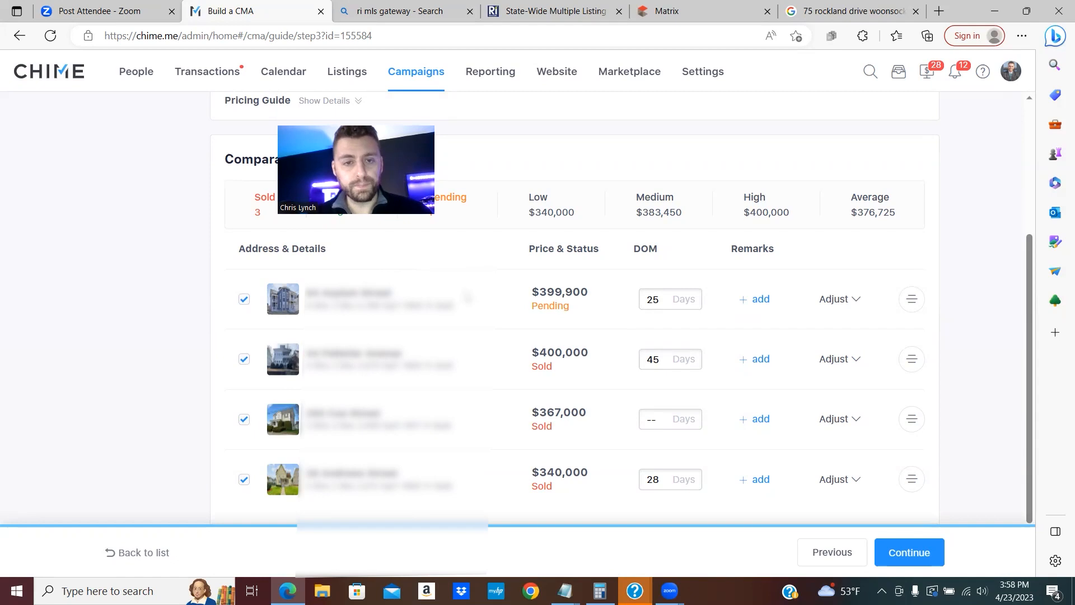
scroll(468, 296, "down", 2)
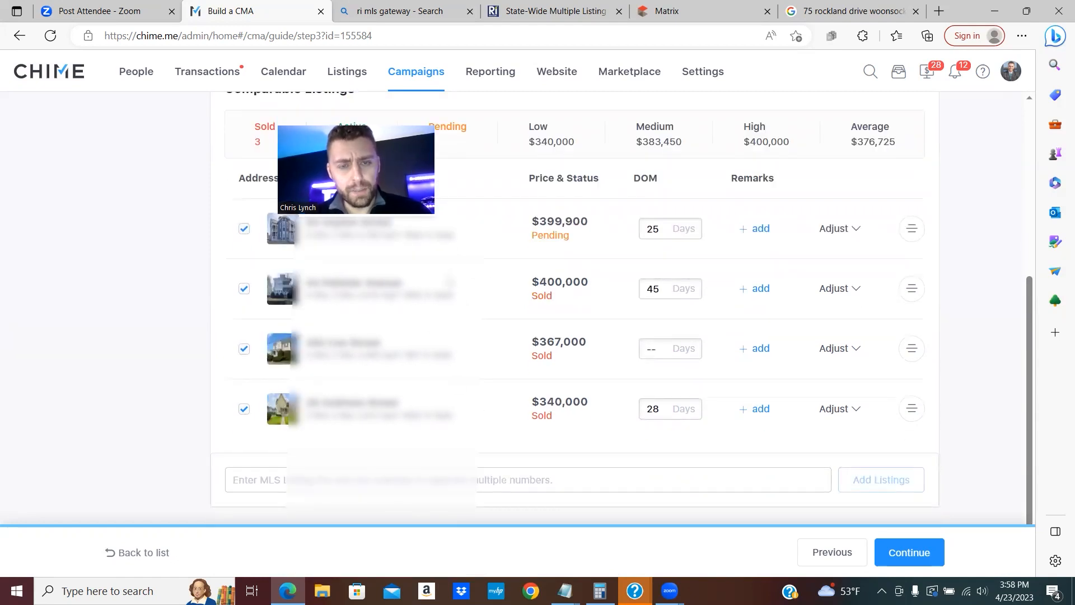
scroll(474, 319, "up", 2)
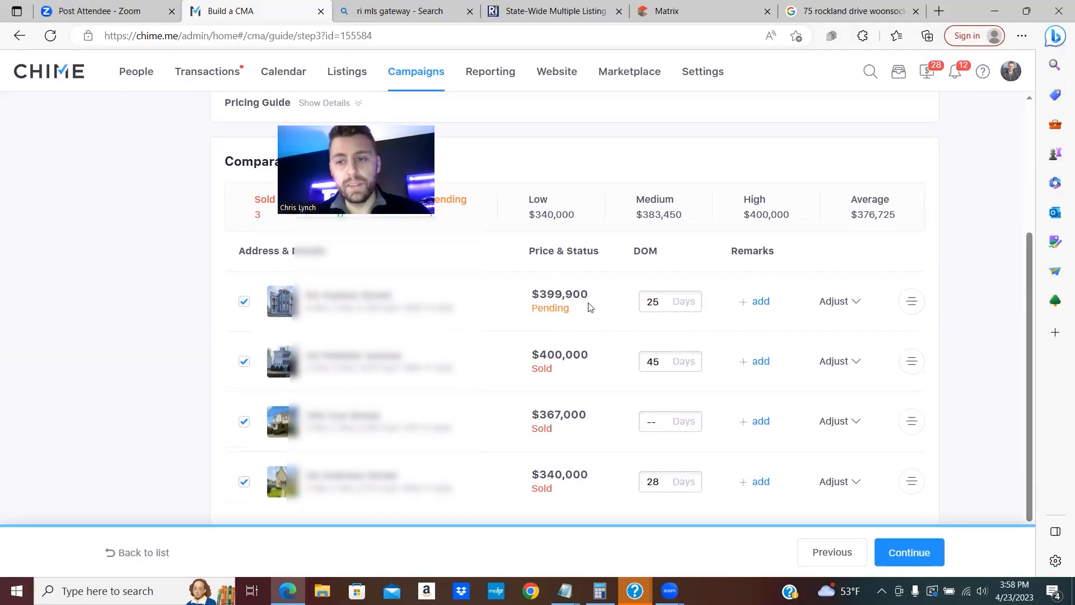
- Continue from the Estimate step to the Customize step's title page preview
scroll(936, 504, "down", 1)
left_click(919, 553)
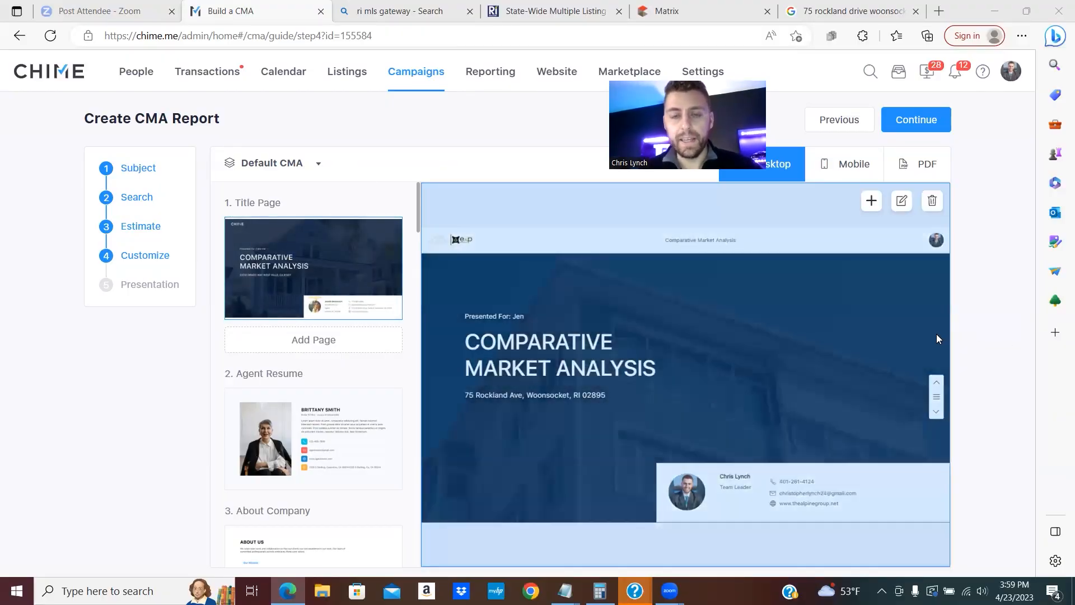
- Trash the Agent Resume and About Company page thumbnails
scroll(353, 383, "down", 2)
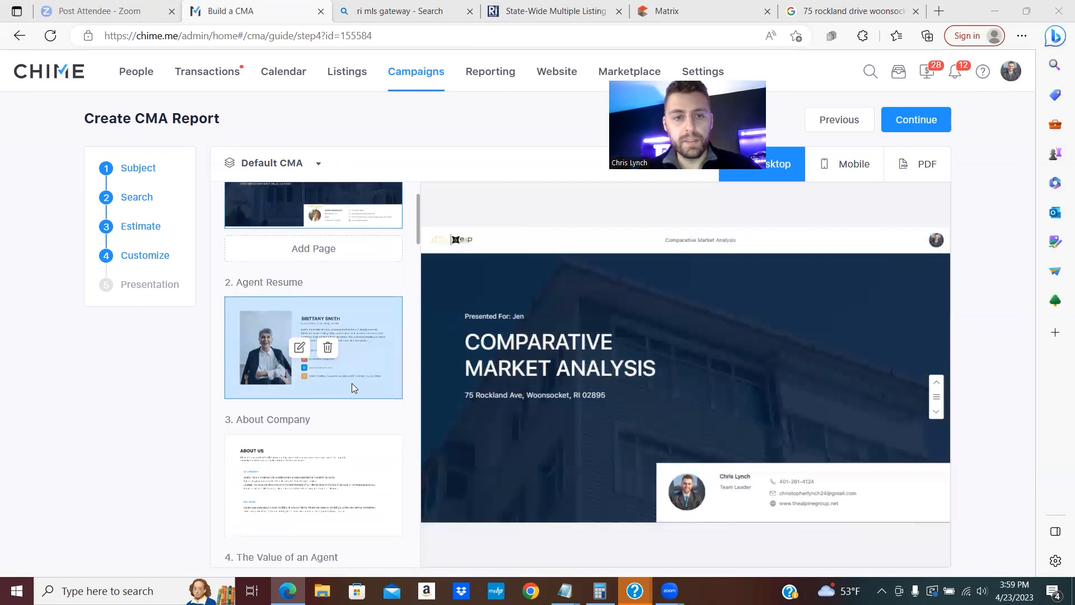
mouse_move(321, 303)
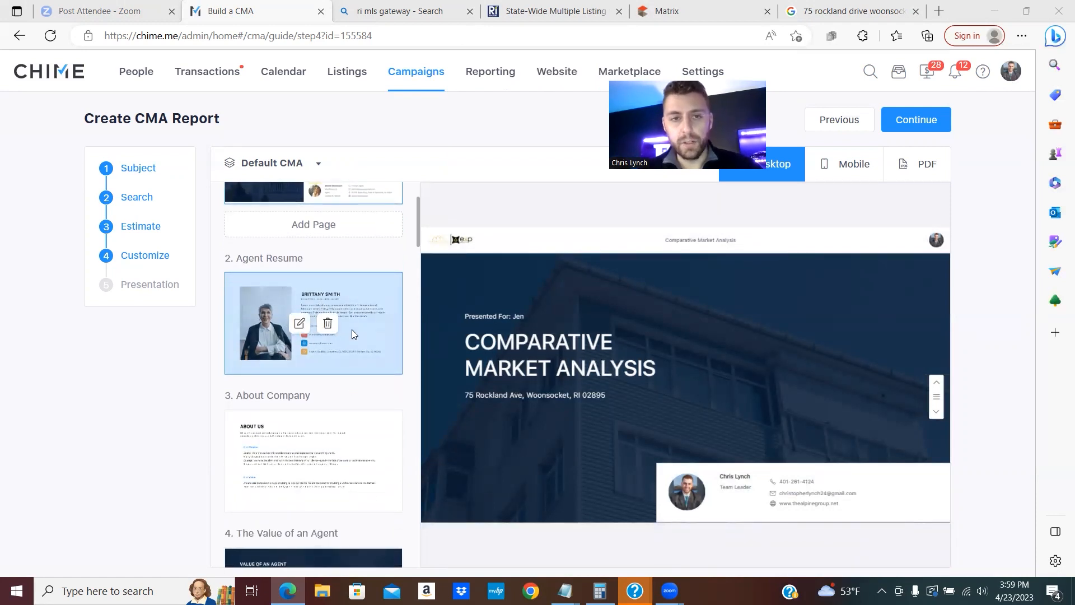
left_click(329, 324)
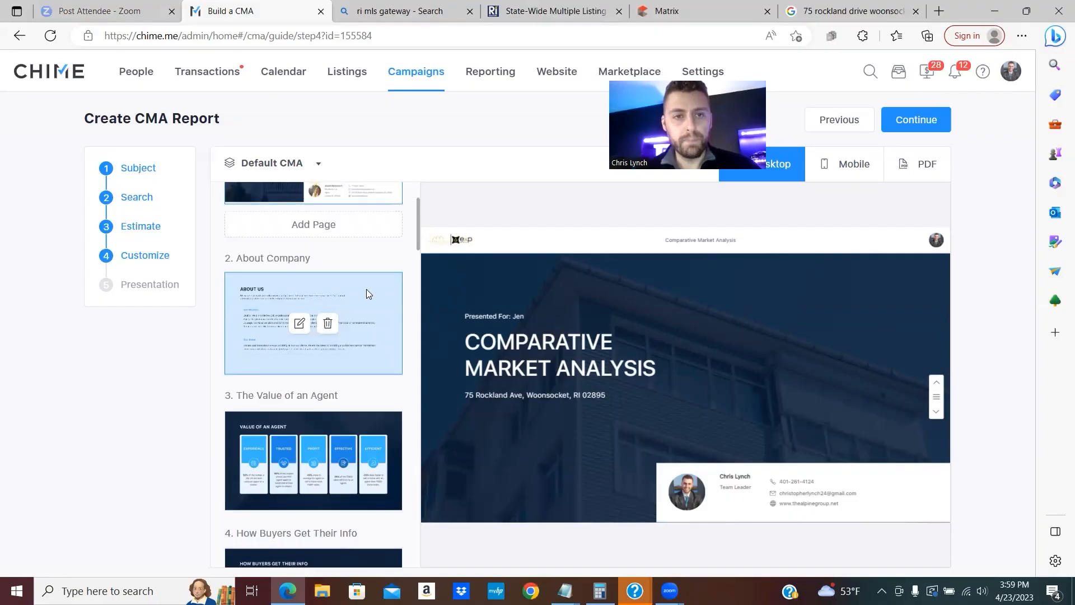
left_click(327, 323)
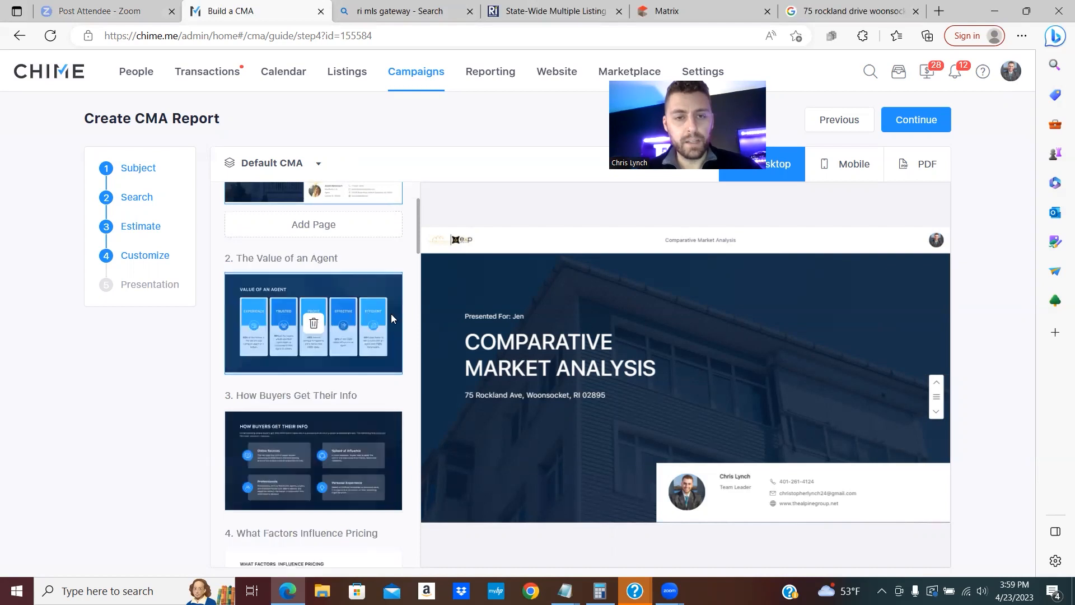
- Preview The Value of an Agent page, then the Listings Map page
left_click(348, 361)
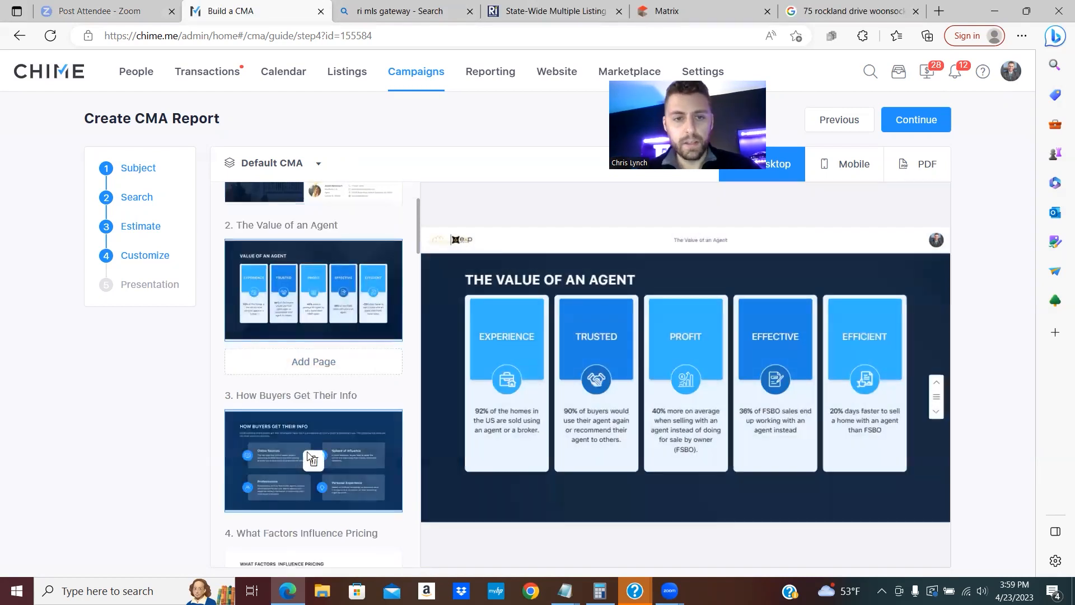
scroll(302, 372, "down", 2)
scroll(345, 371, "down", 9)
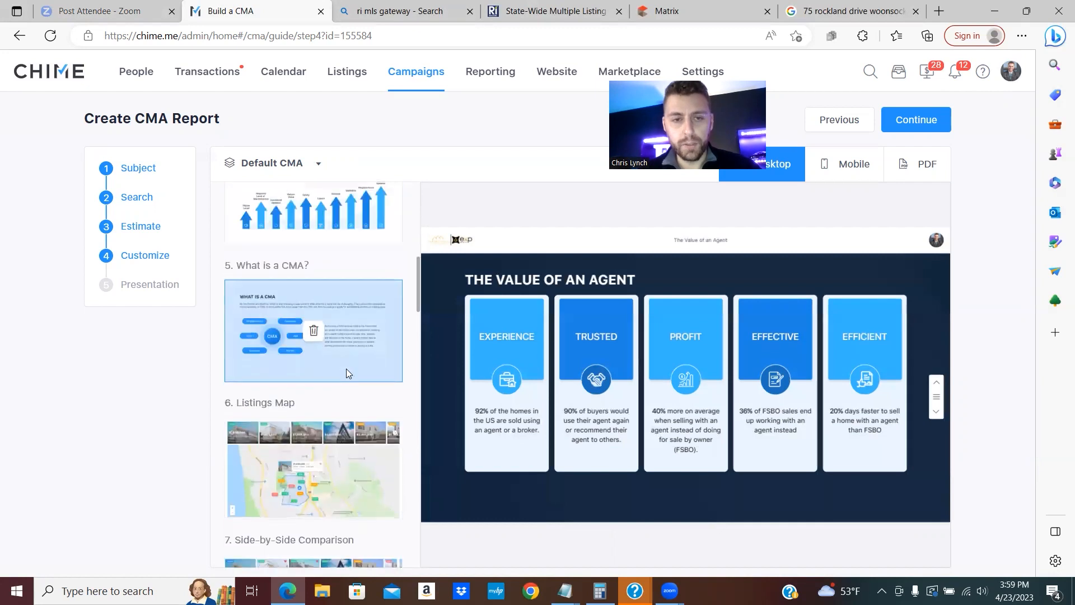
scroll(336, 367, "up", 2)
left_click(336, 368)
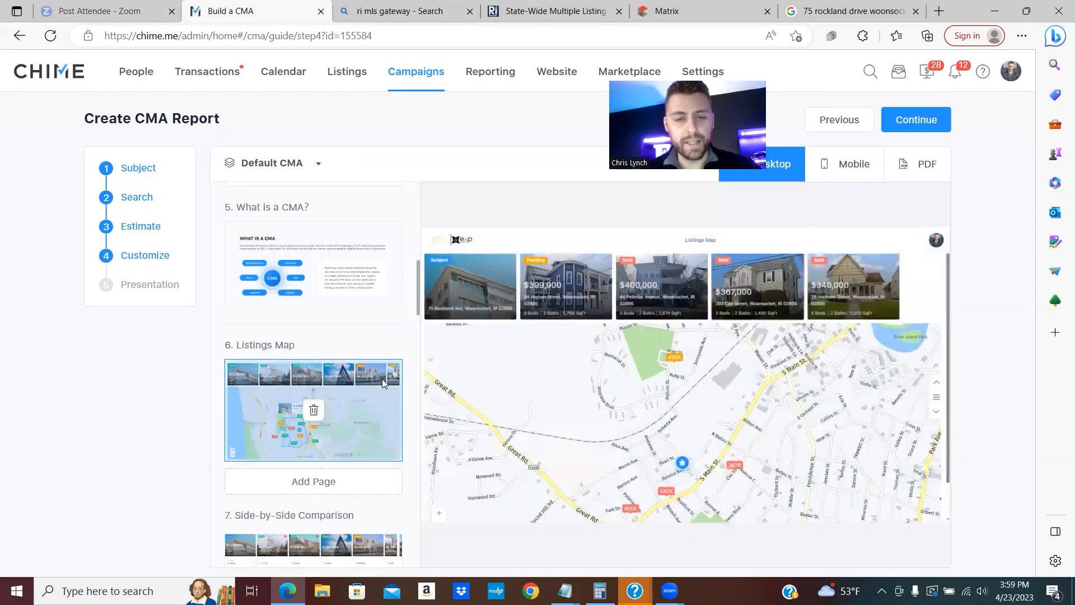
- Preview the Side-by-Side Comparison, Property Averages and Average Price per Square Foot pages
scroll(334, 359, "down", 3)
left_click(333, 358)
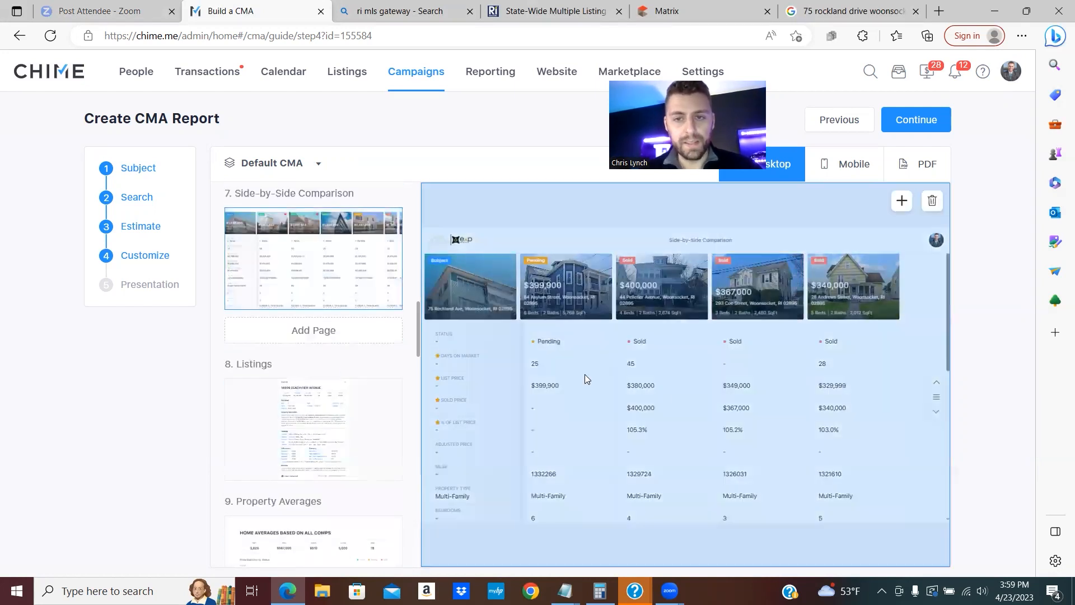
scroll(358, 358, "down", 4)
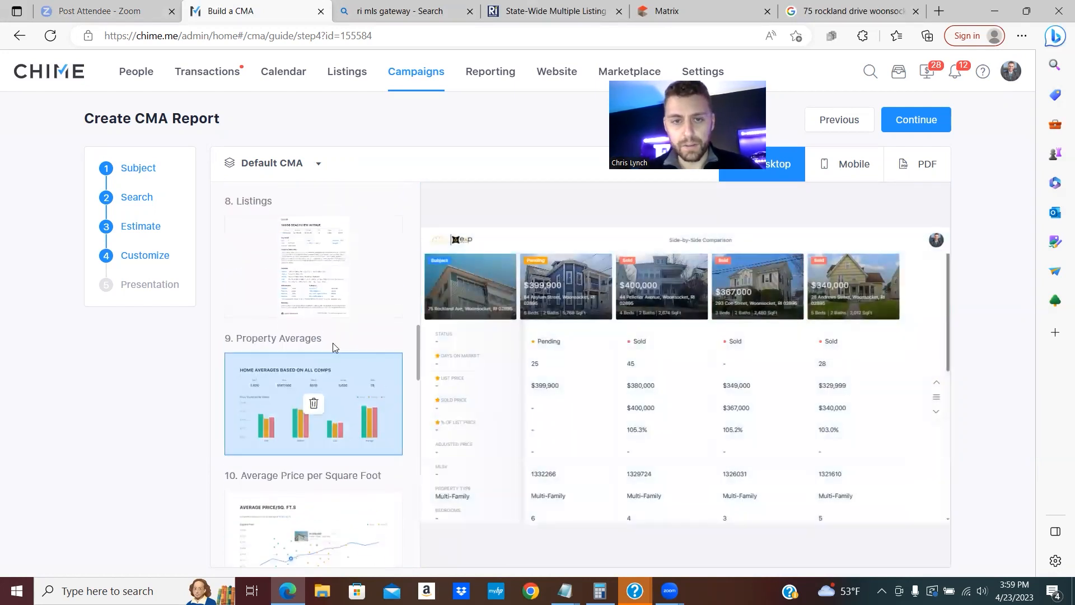
left_click(367, 352)
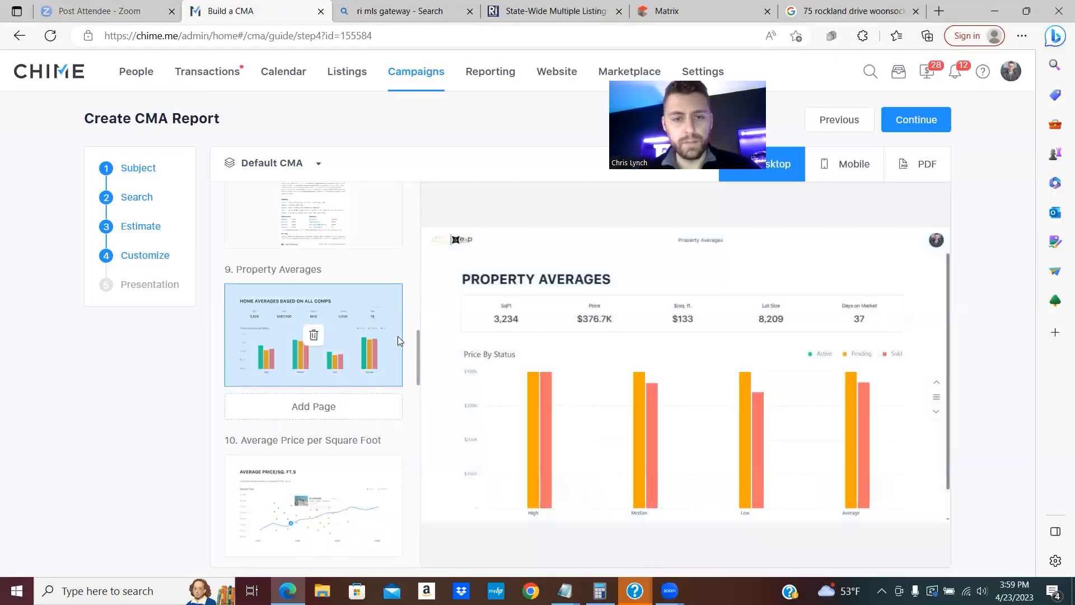
scroll(354, 356, "down", 2)
scroll(354, 357, "down", 1)
left_click(336, 392)
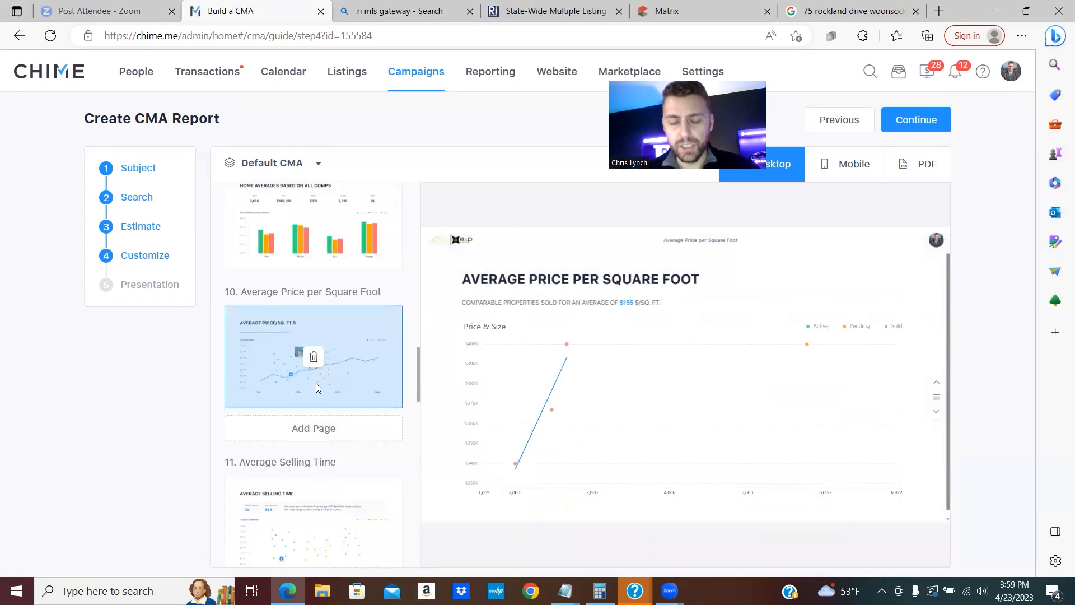
- Preview the Listing Promotion Approaches and Marketing Action Plan pages
scroll(355, 382, "down", 5)
scroll(357, 390, "down", 10)
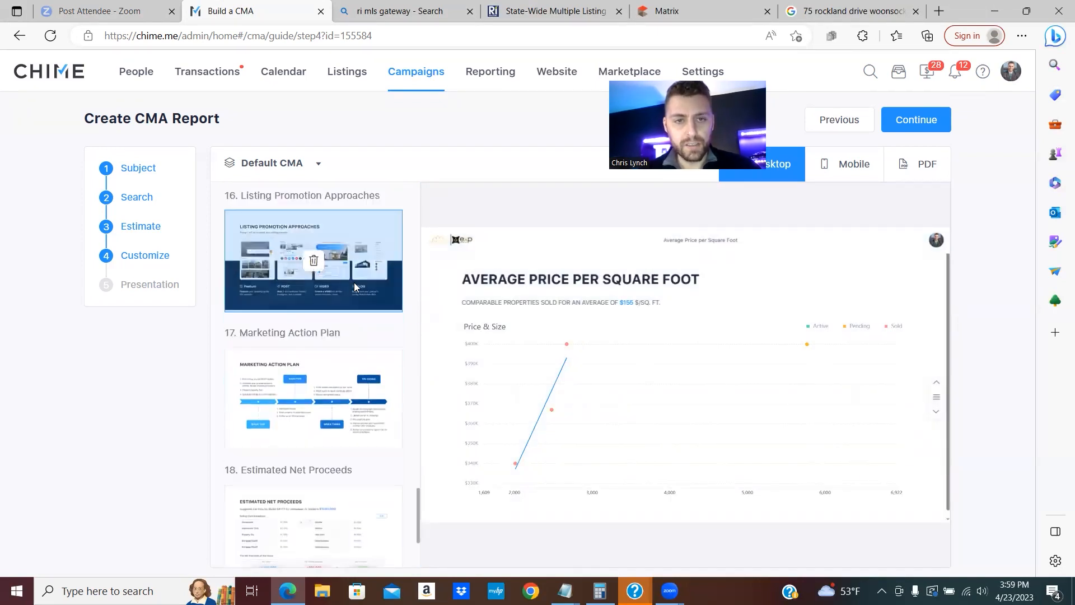
left_click(346, 314)
scroll(354, 333, "down", 1)
scroll(355, 347, "down", 2)
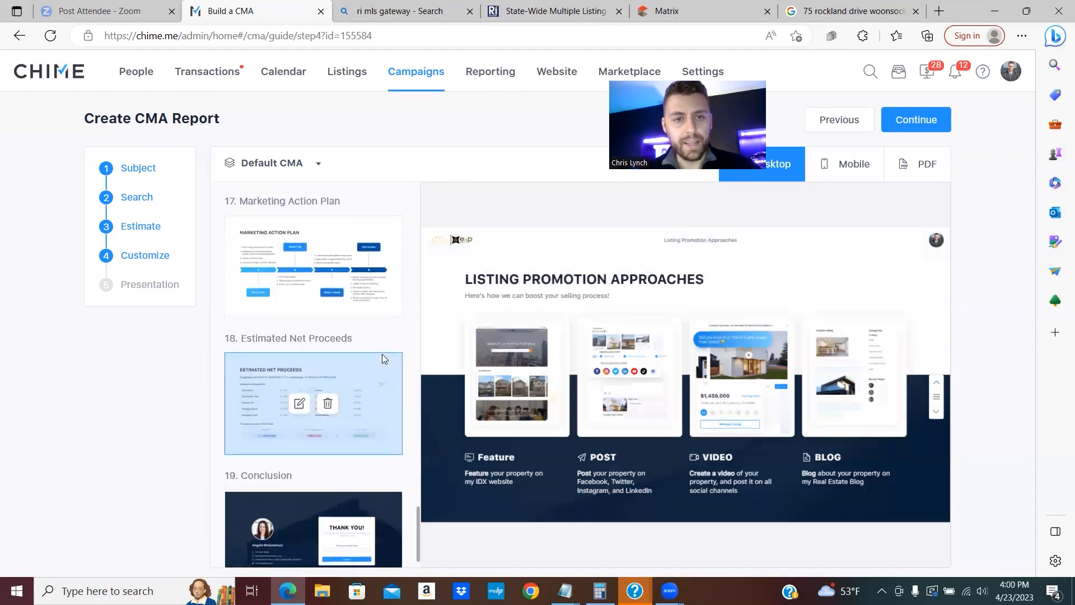
left_click(362, 301)
- Delete Marketing Action Plan, Conclusion, Estimated Net Proceeds, Listing Promotion Approaches, Potential Company Buyers and Testimonials
mouse_move(329, 272)
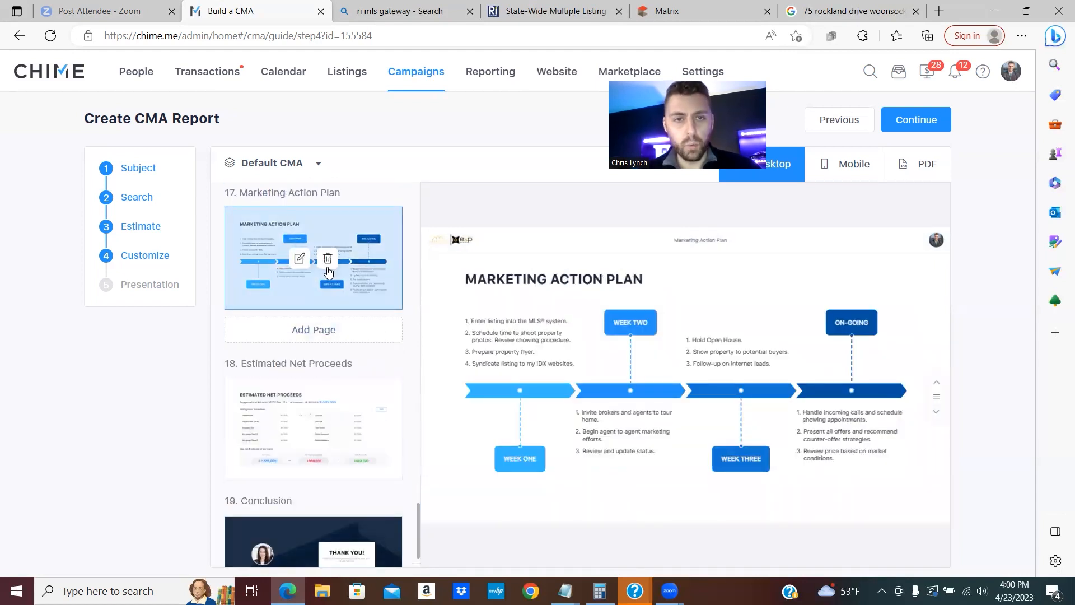
left_click(332, 262)
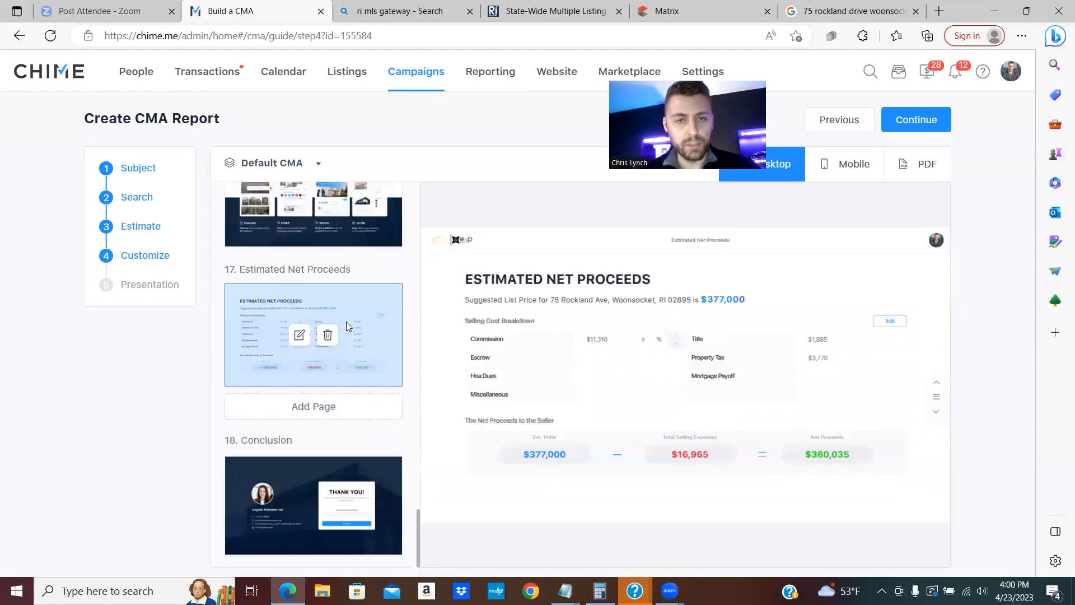
left_click(350, 494)
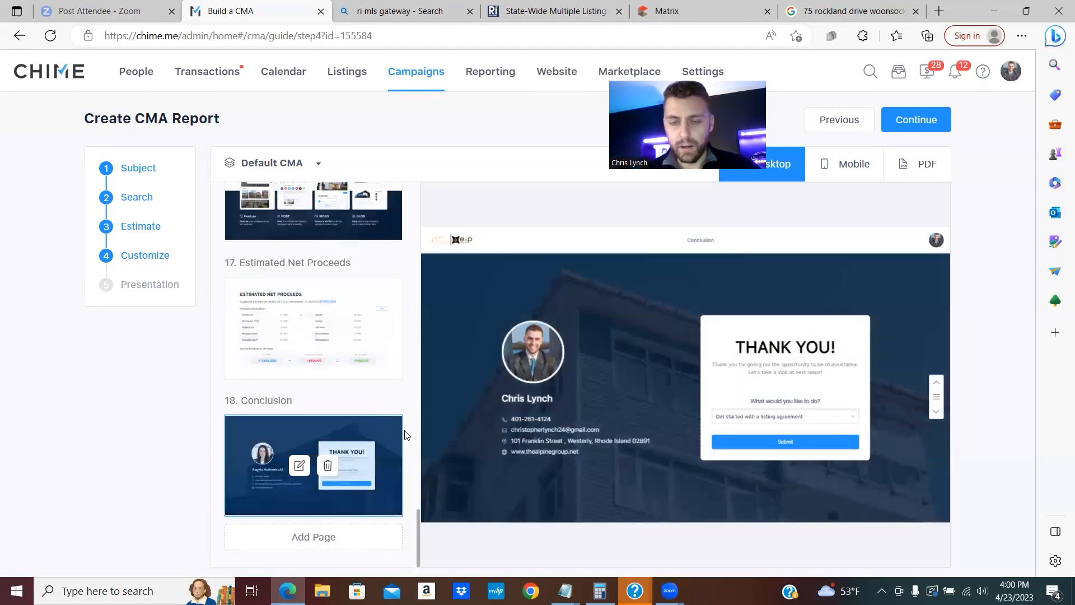
mouse_move(778, 420)
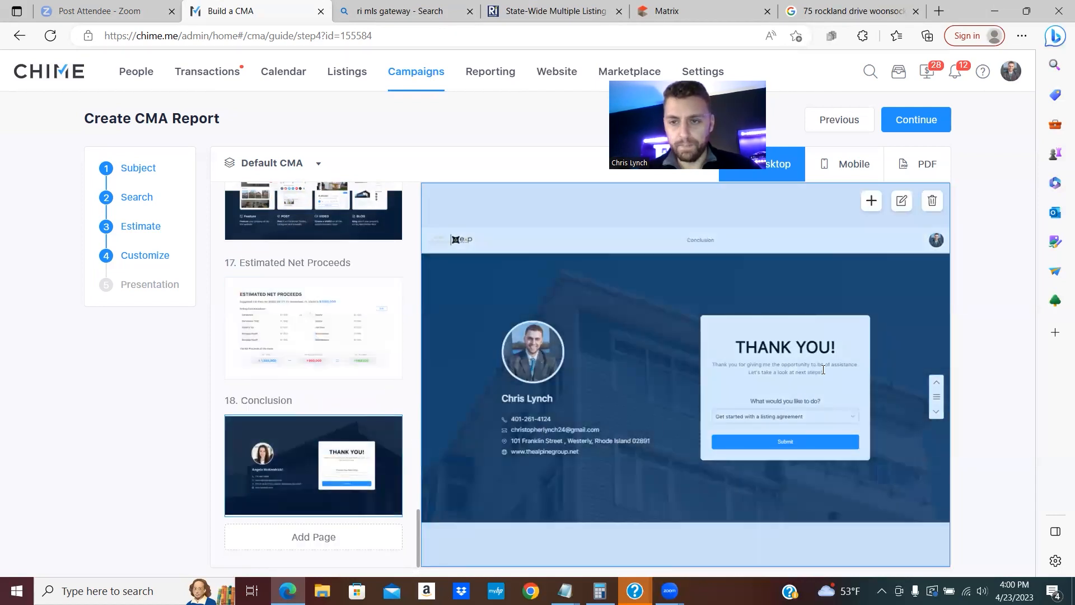
mouse_move(328, 454)
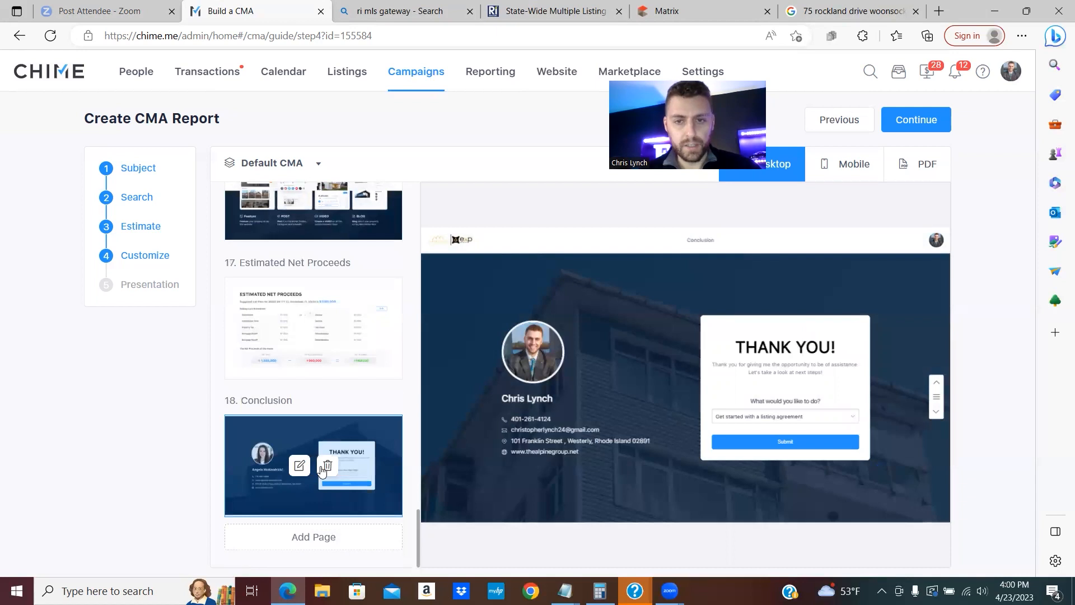
left_click(325, 468)
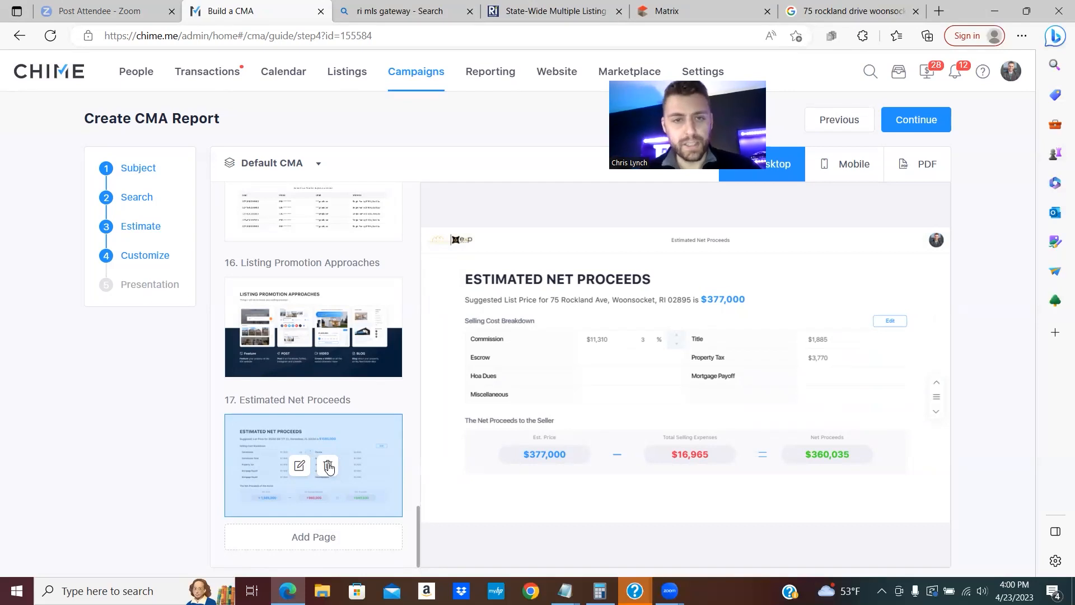
left_click(328, 467)
scroll(361, 436, "up", 1)
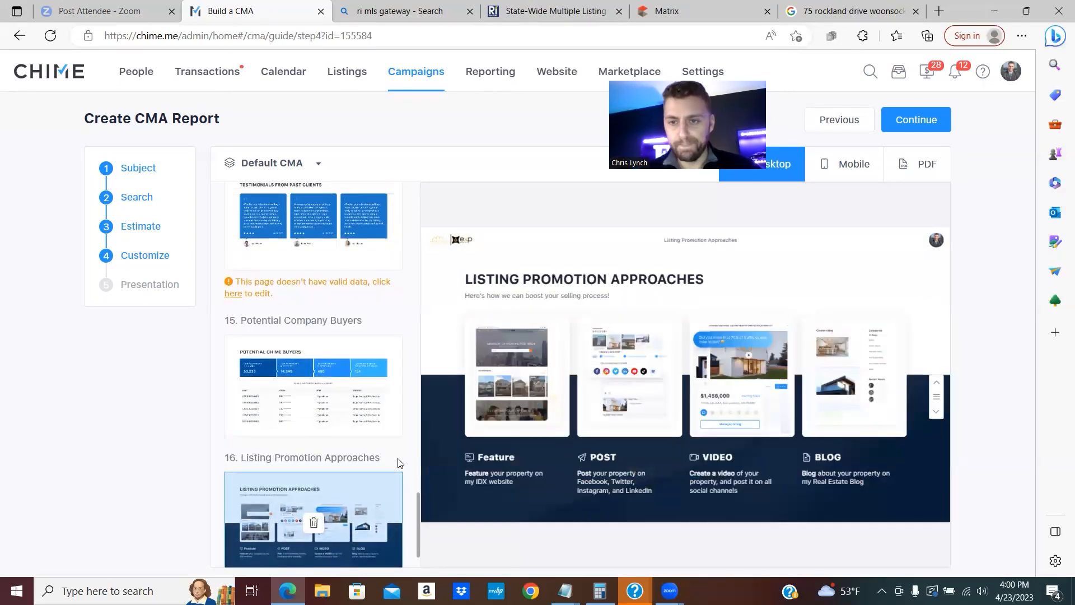
left_click(313, 522)
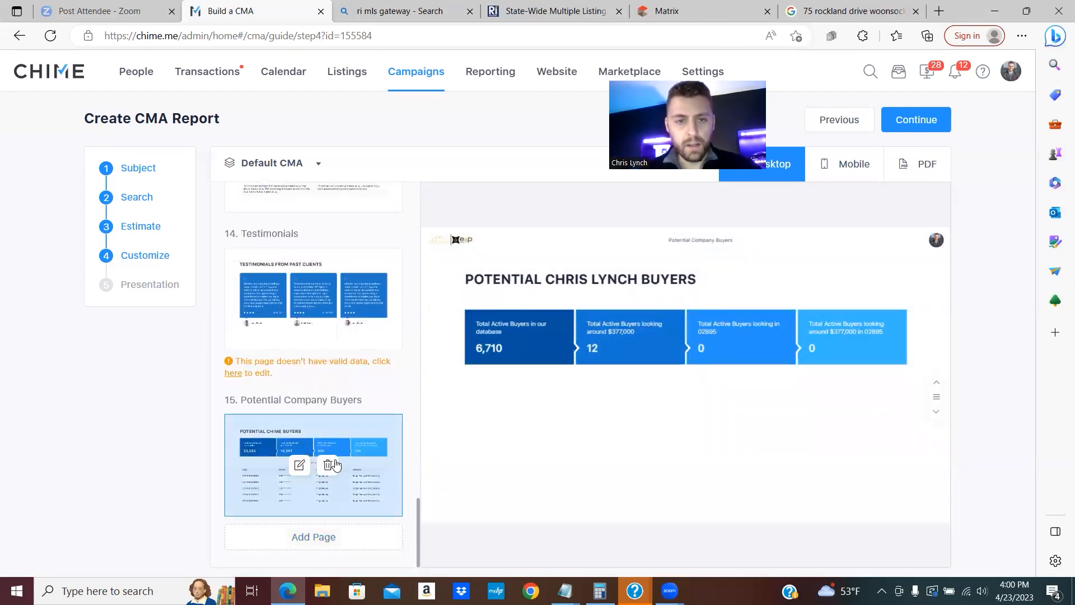
left_click(328, 465)
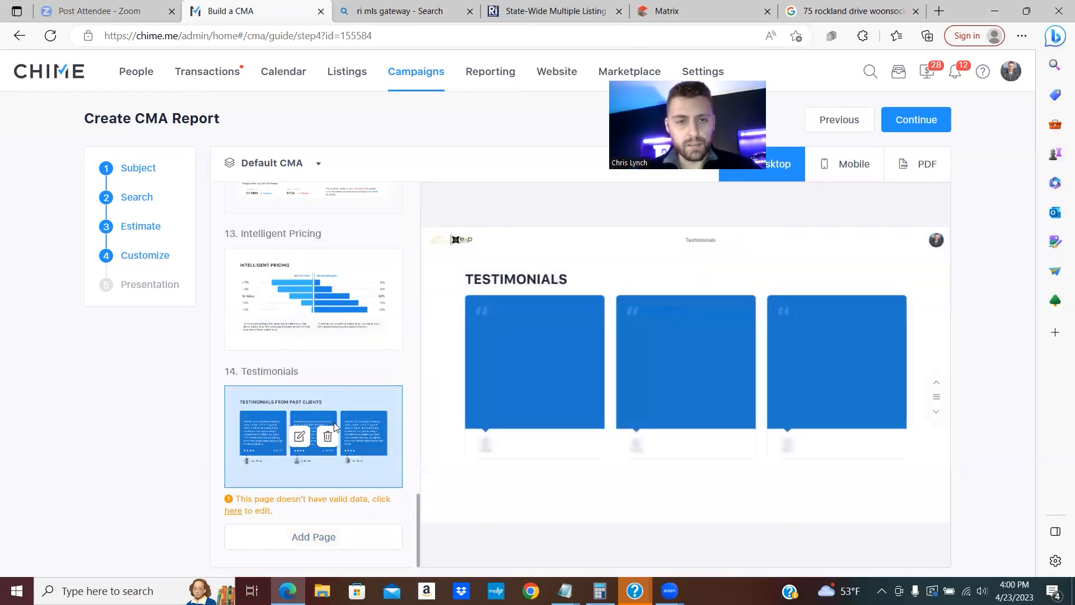
left_click(329, 437)
- Publish the trimmed CMA report as Duplex
scroll(358, 403, "up", 15)
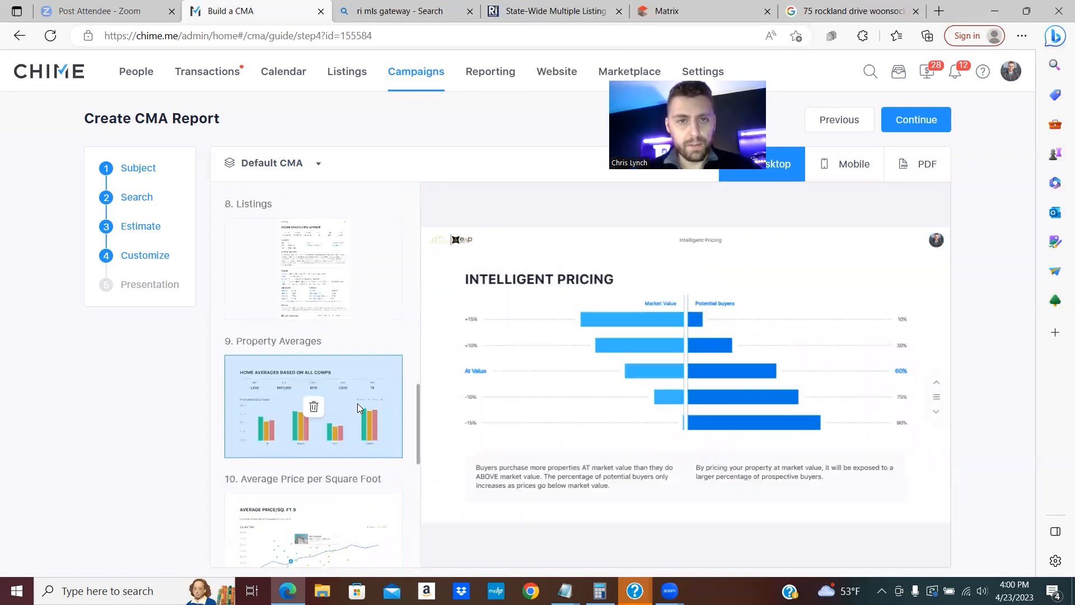
scroll(357, 401, "up", 8)
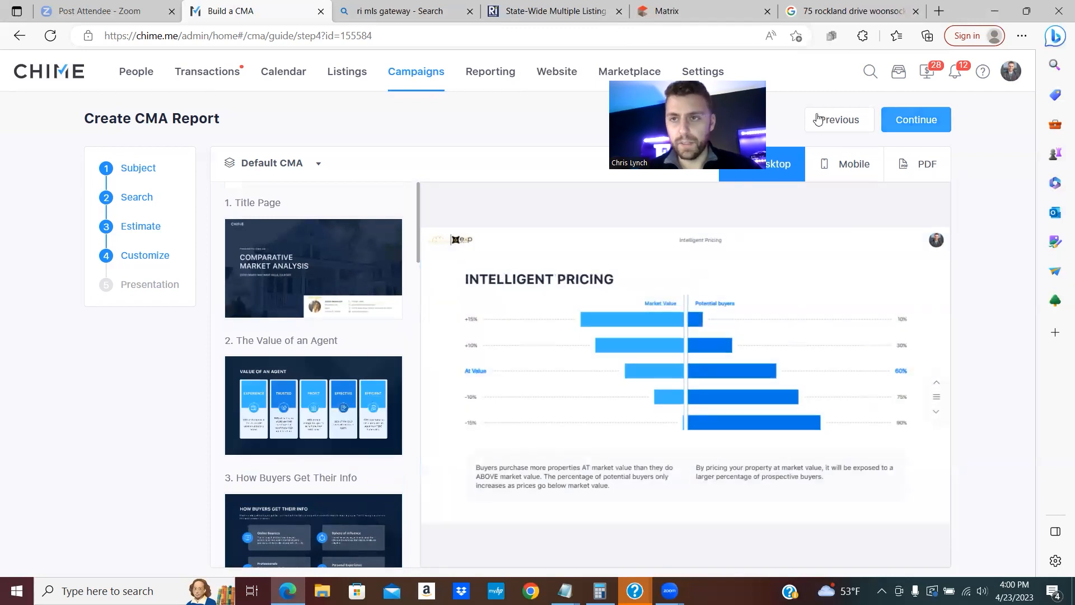
left_click(916, 120)
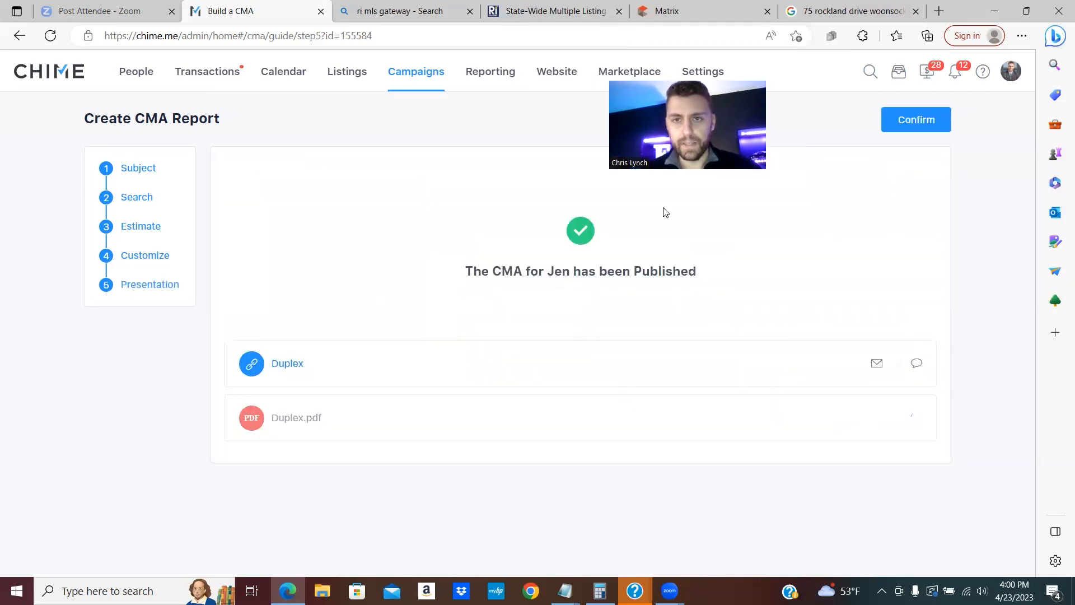
- Confirm the published Duplex report to leave the wizard
left_click(905, 124)
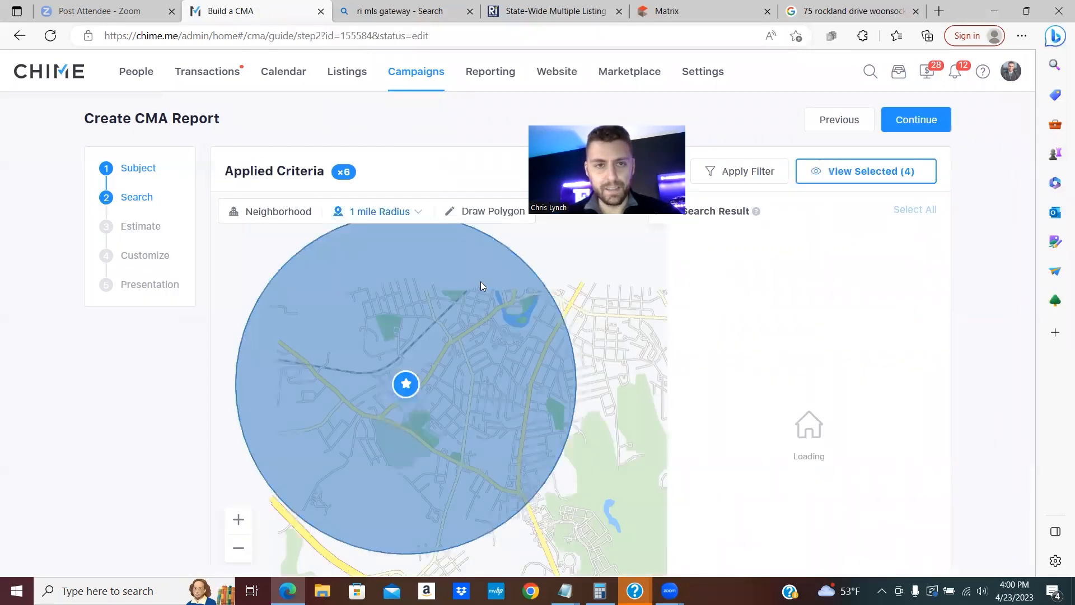
- Set the Duplex CMA's final estimated price to 400,000
left_click(926, 123)
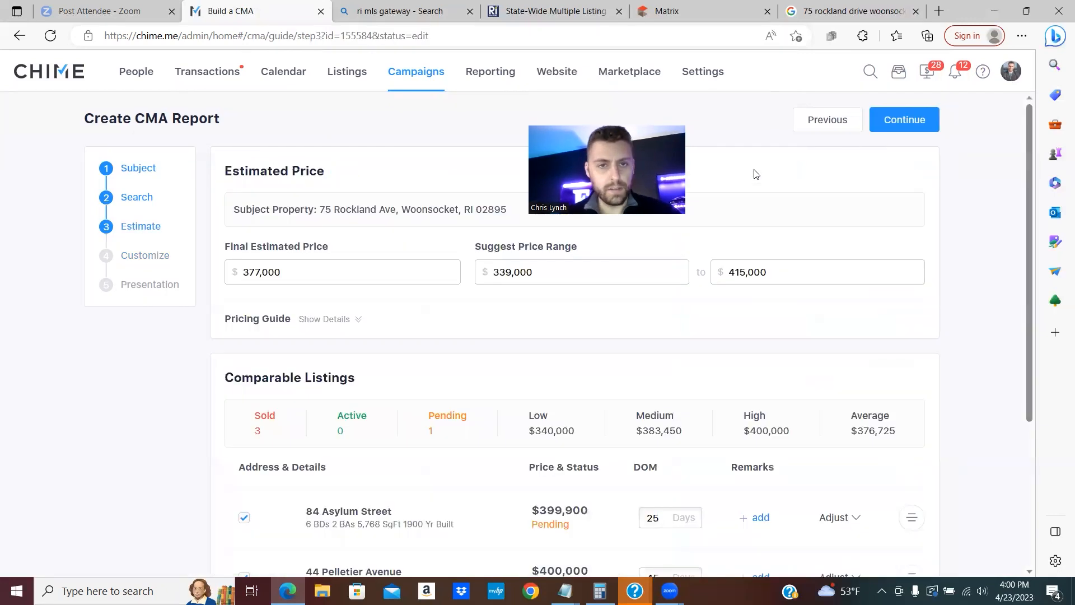
left_click(308, 275)
type("3")
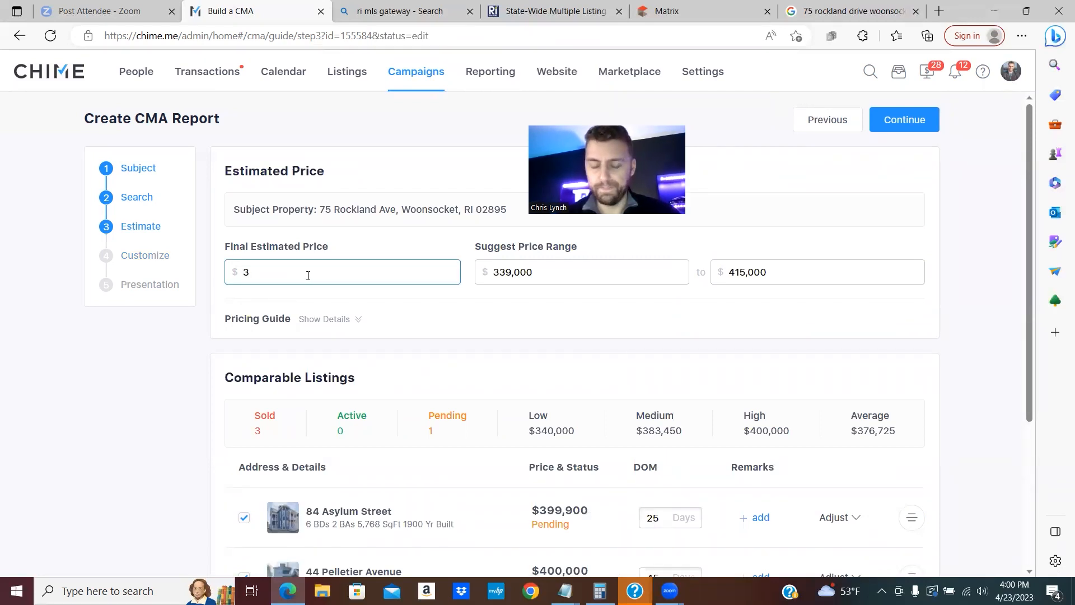
type(",900,000")
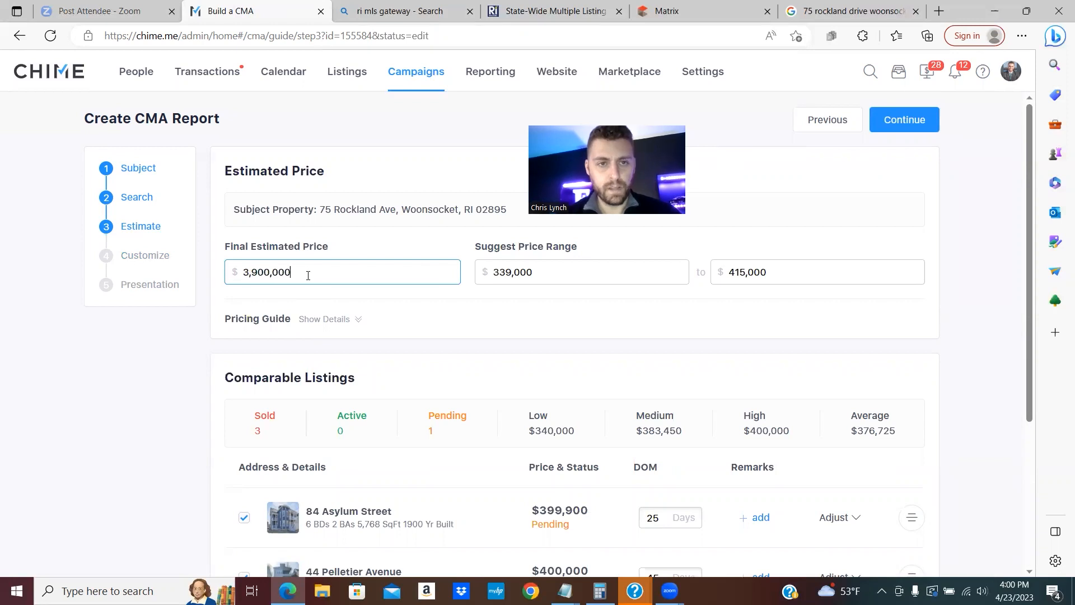
key("BackSpace")
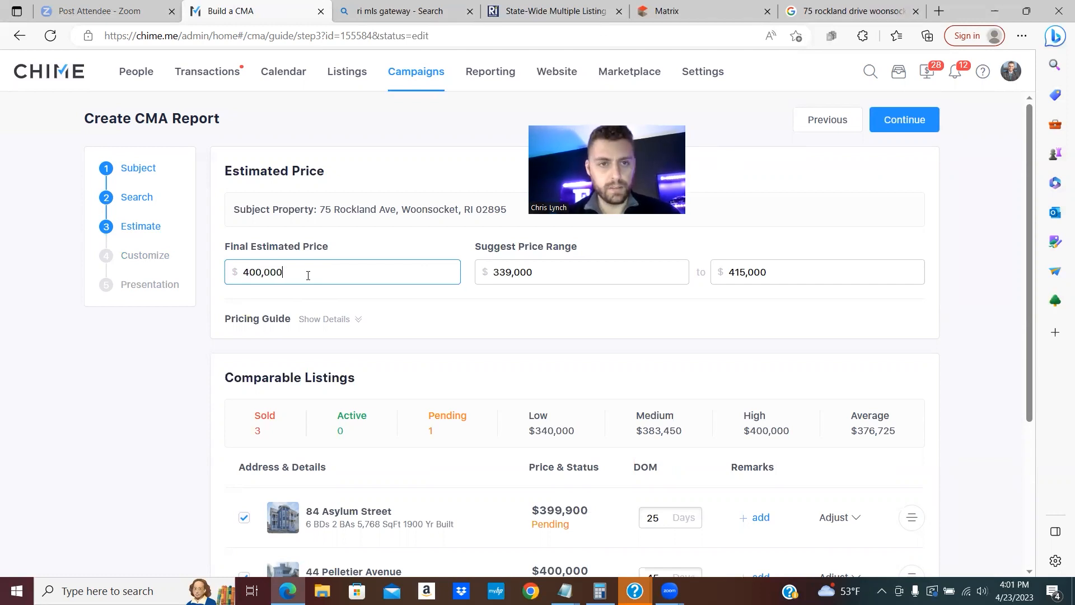
- Set the suggested price range to 389,000–399,000
left_click(552, 276)
double_click(553, 278)
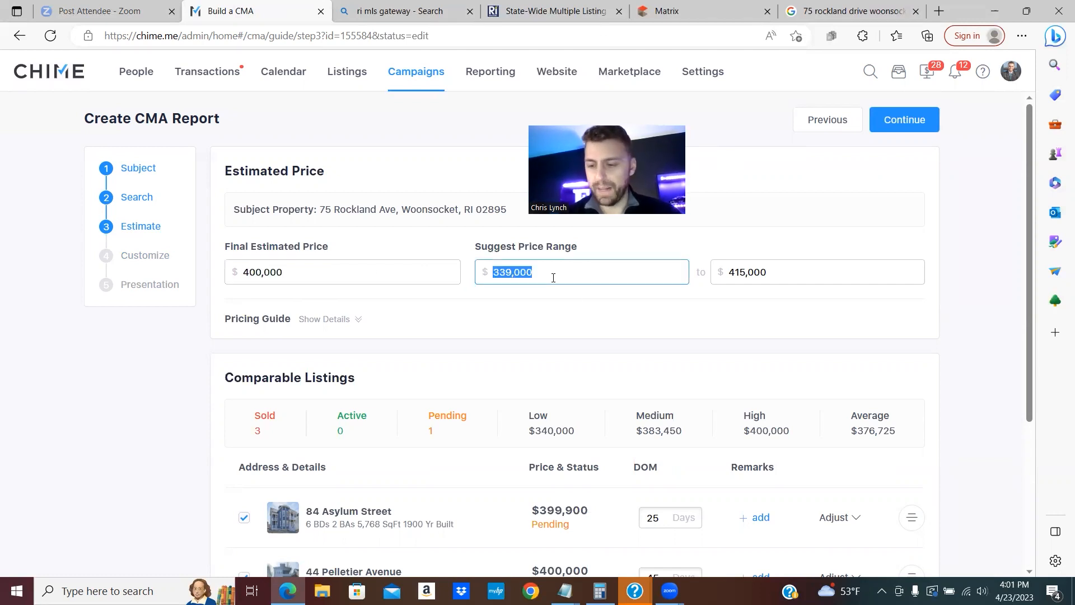
type("3,890")
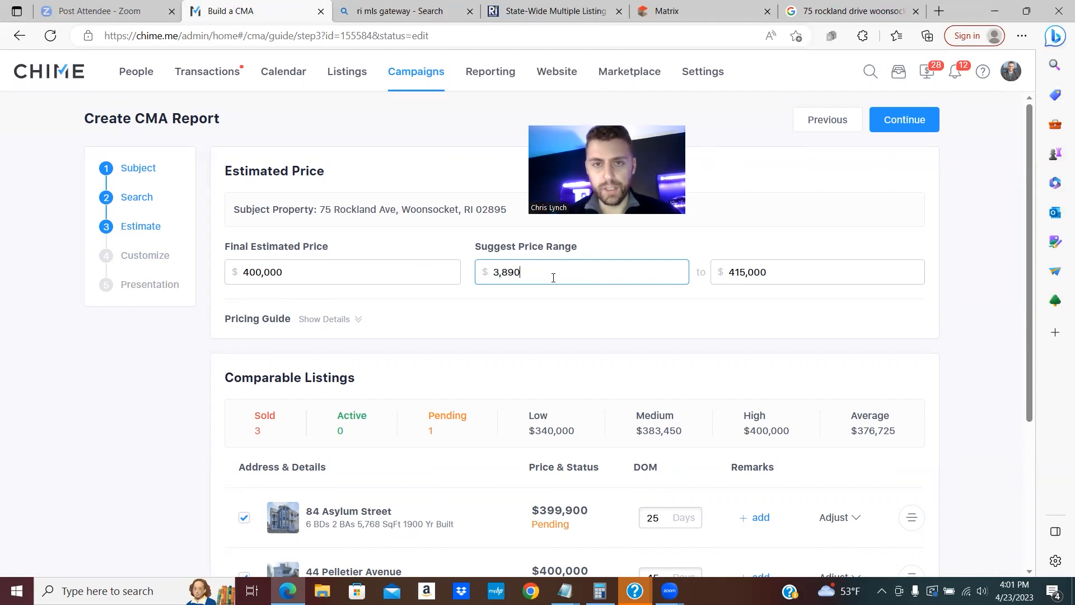
double_click(811, 279)
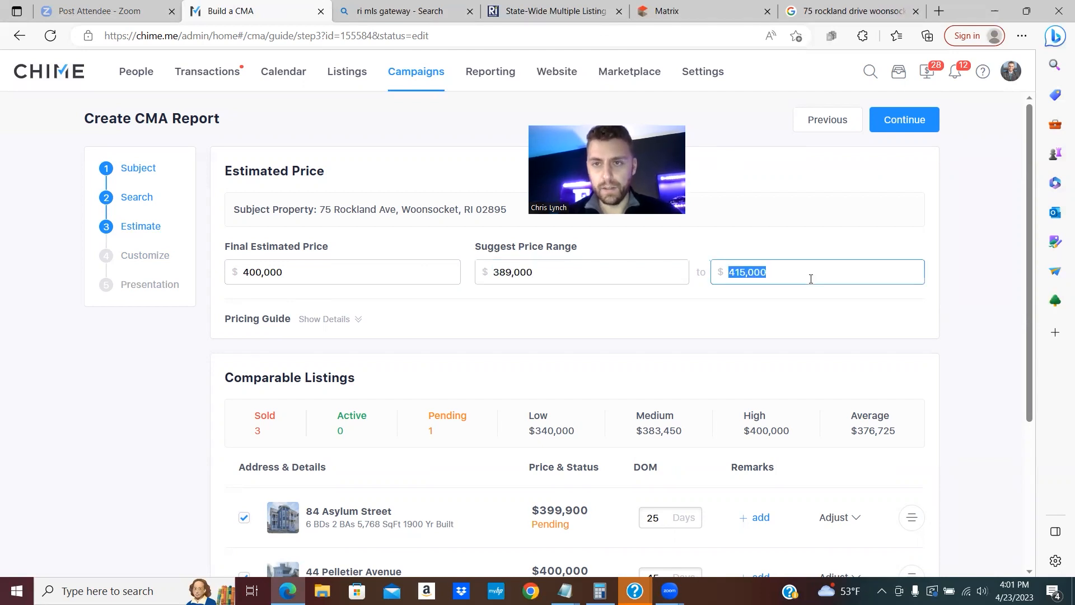
type("399,000")
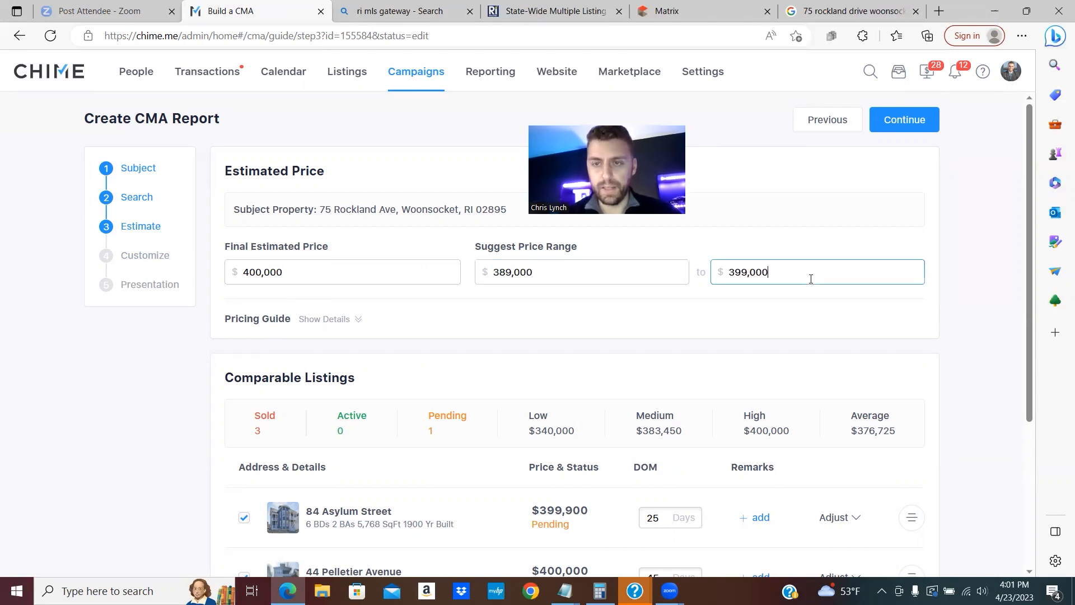
left_click(977, 245)
scroll(966, 247, "down", 3)
scroll(721, 219, "up", 1)
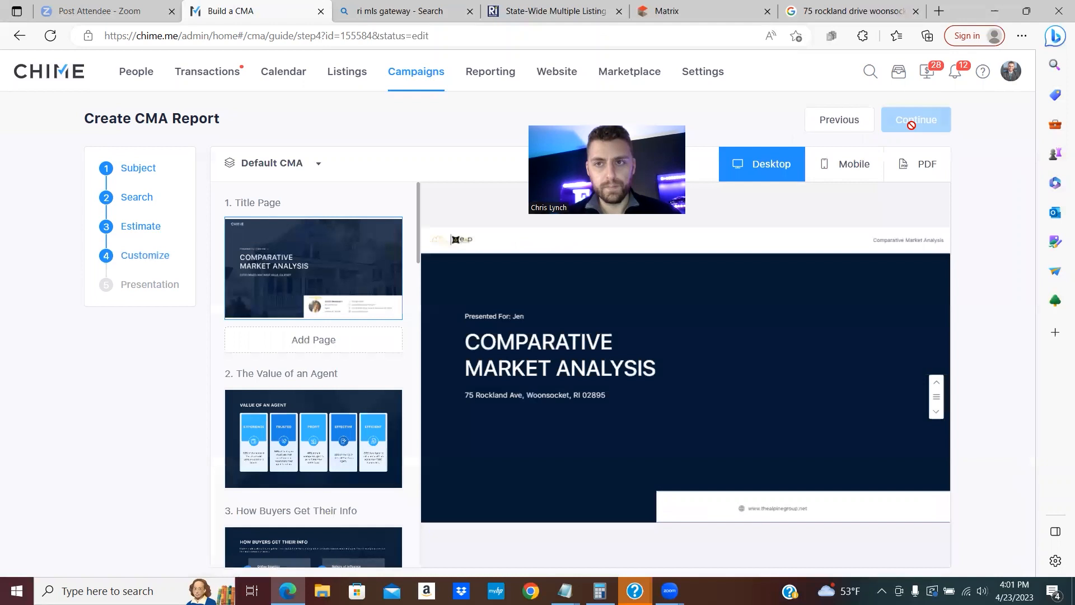
- Republish the Duplex CMA and generate its PDF from the CMA list
left_click(913, 126)
left_click(917, 126)
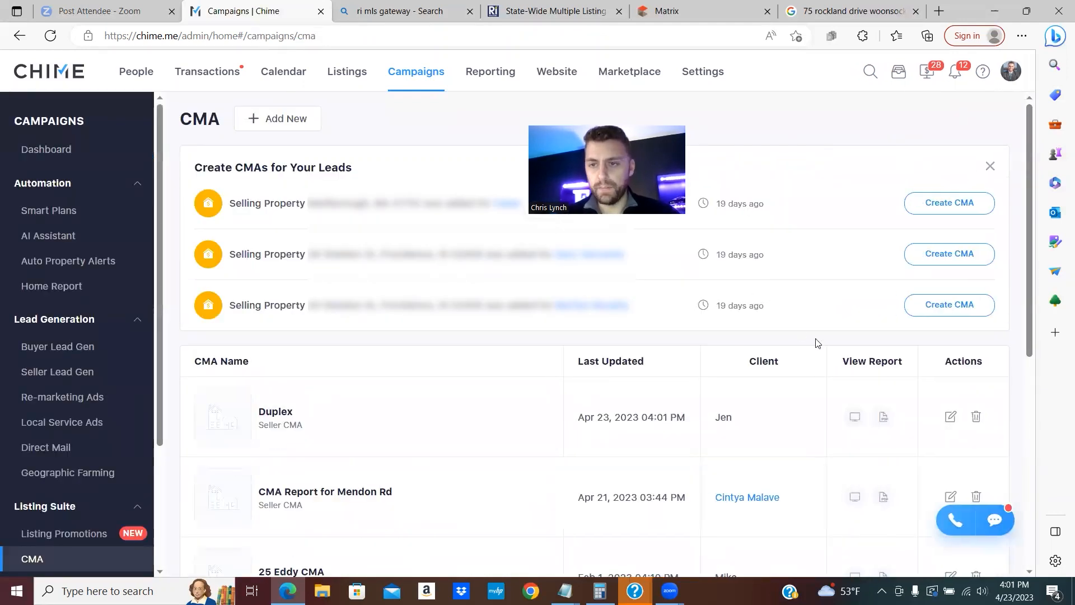
left_click(883, 423)
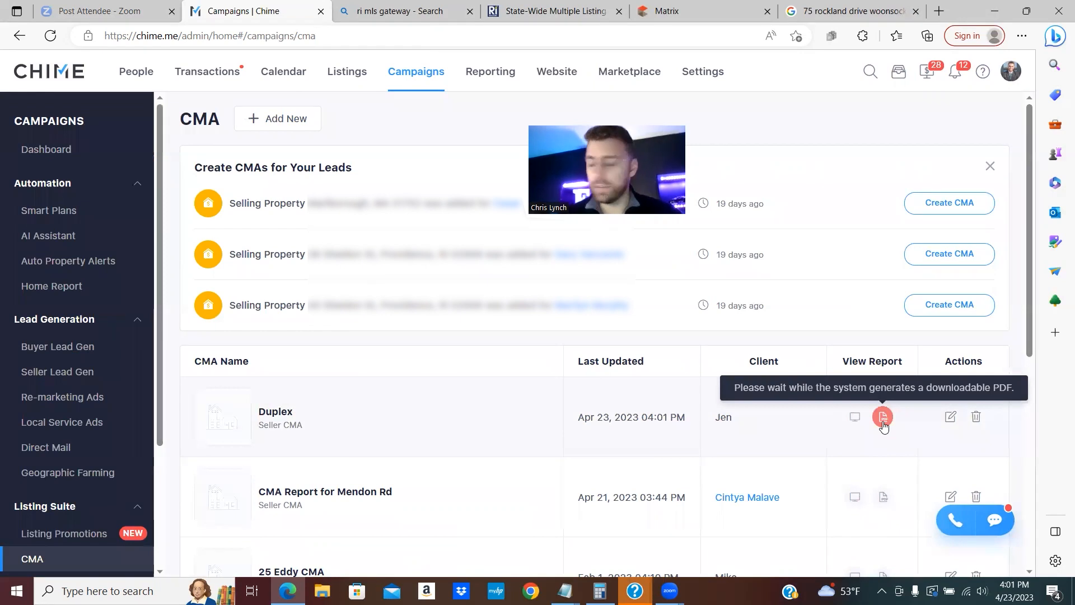